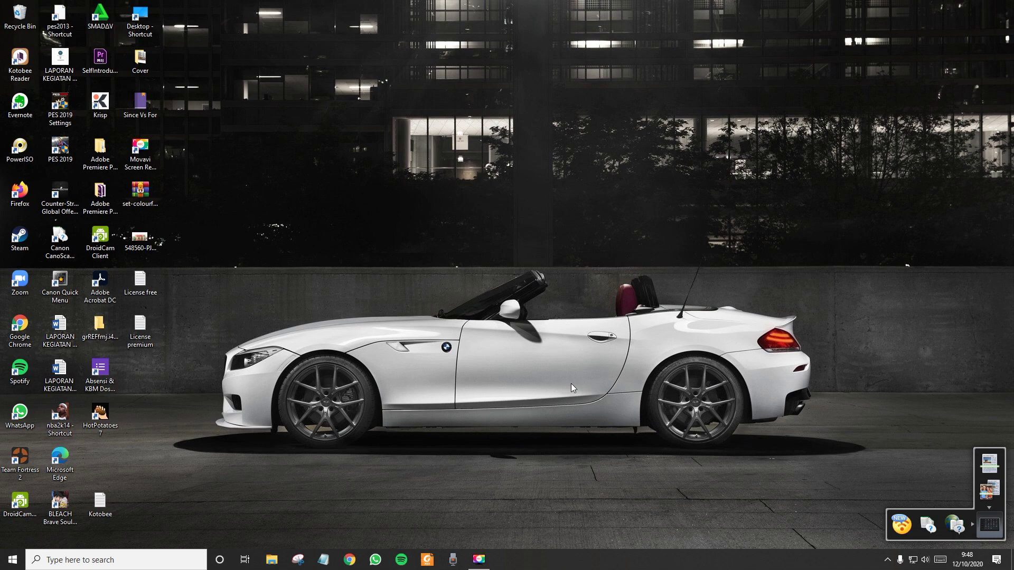
click(349, 560)
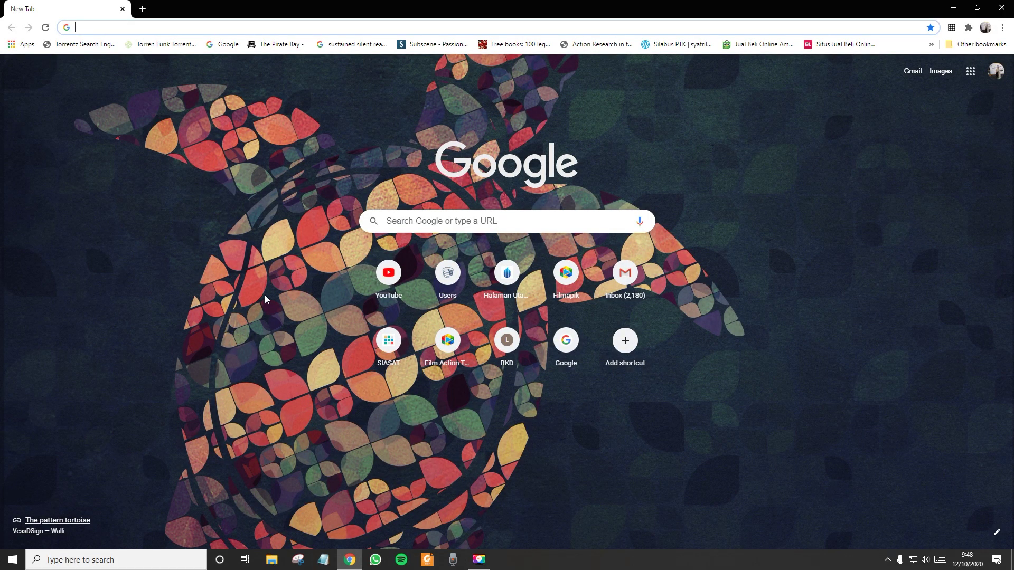
click(213, 28)
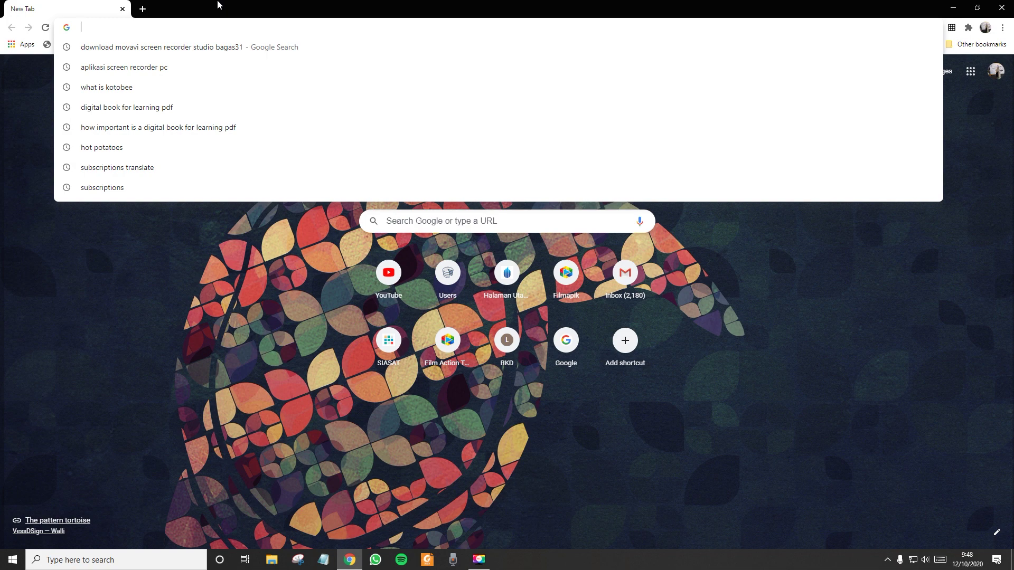
text(w)
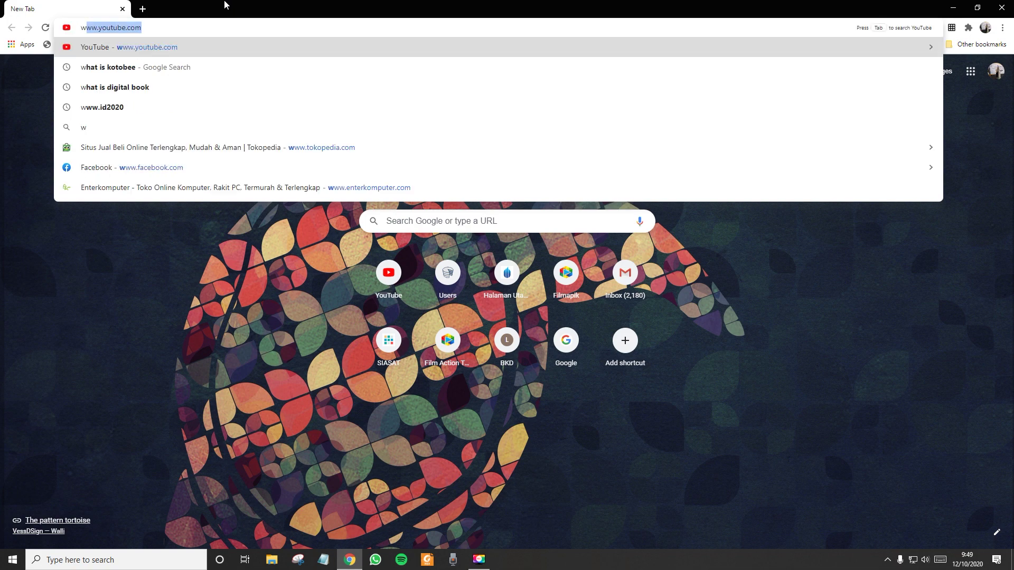
text(ww.kotobee.com)
key(Return)
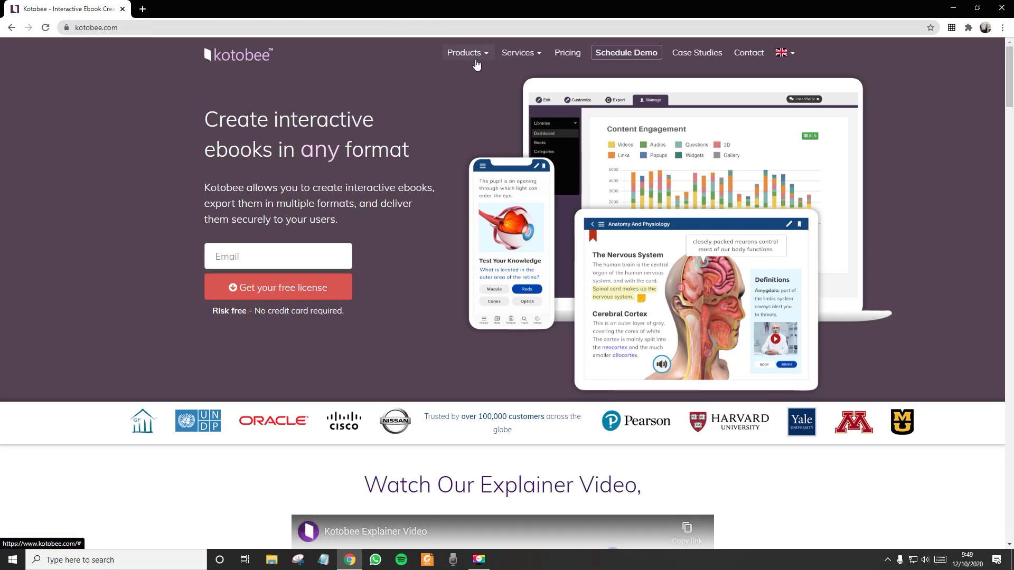
Open the Kotobee Author product page, start its Windows download and cancel saving the file.
click(475, 64)
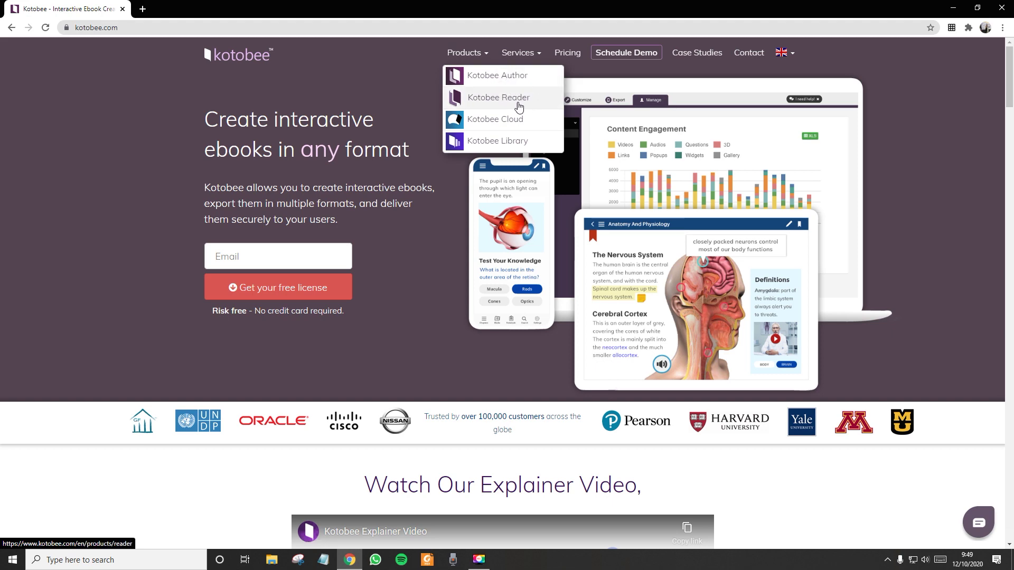
click(510, 77)
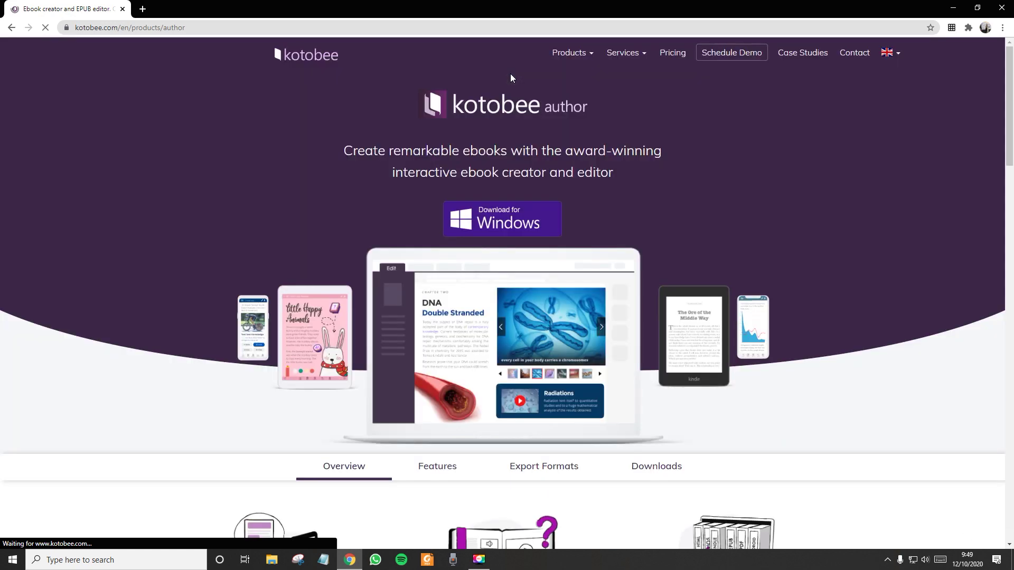
scroll(347, 214, down, 1)
scroll(348, 214, up, 1)
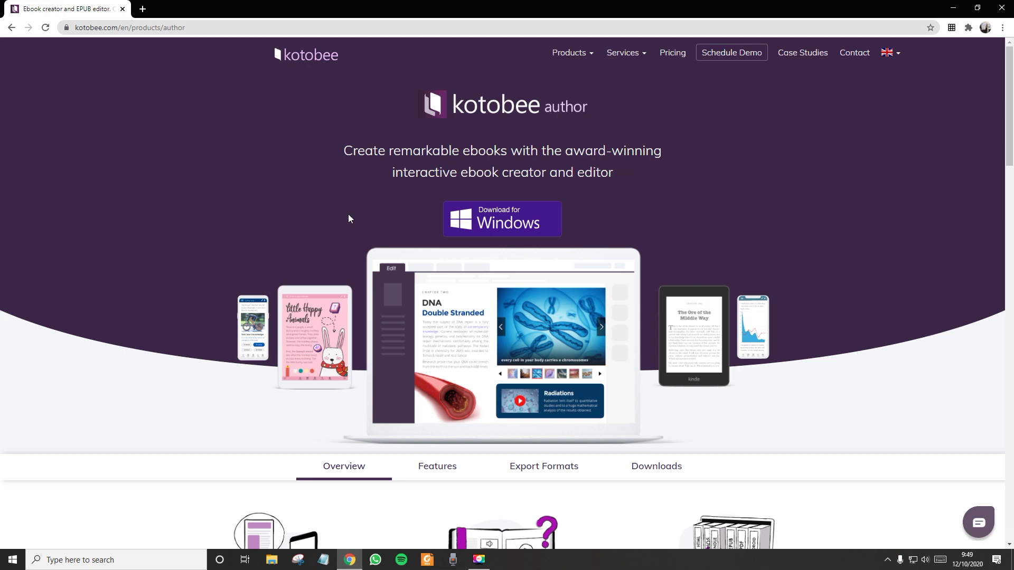
click(490, 211)
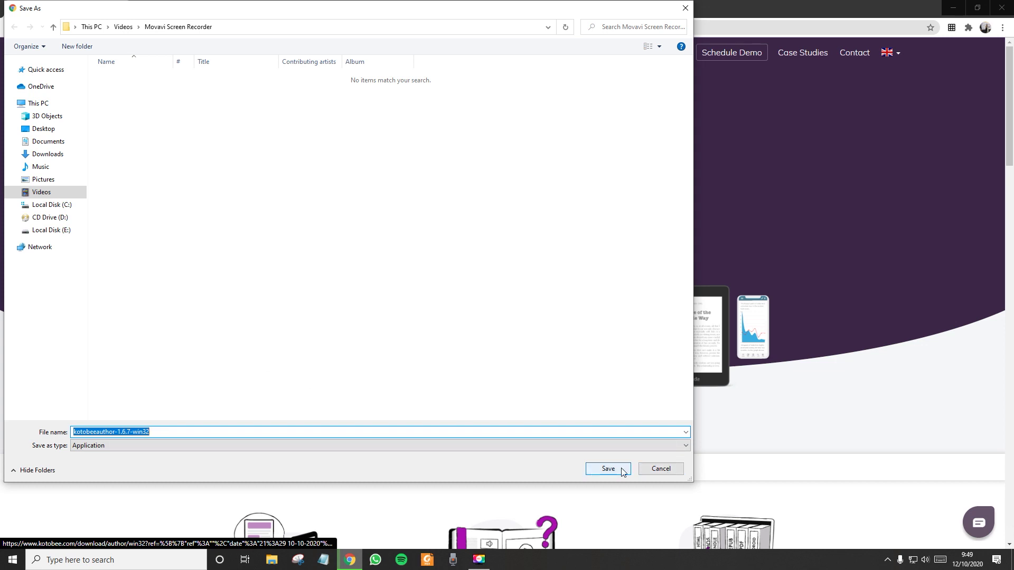
click(660, 469)
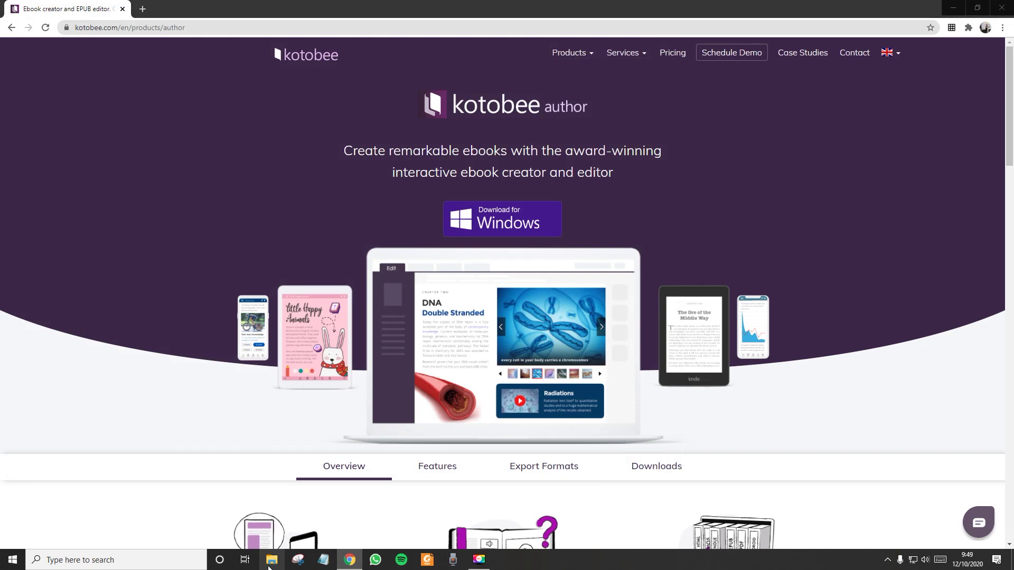
Switch to File Explorer and run the kotobeeauthor-1.6.7-win32 installer from the Downloads folder on Local Disk (E:).
click(281, 563)
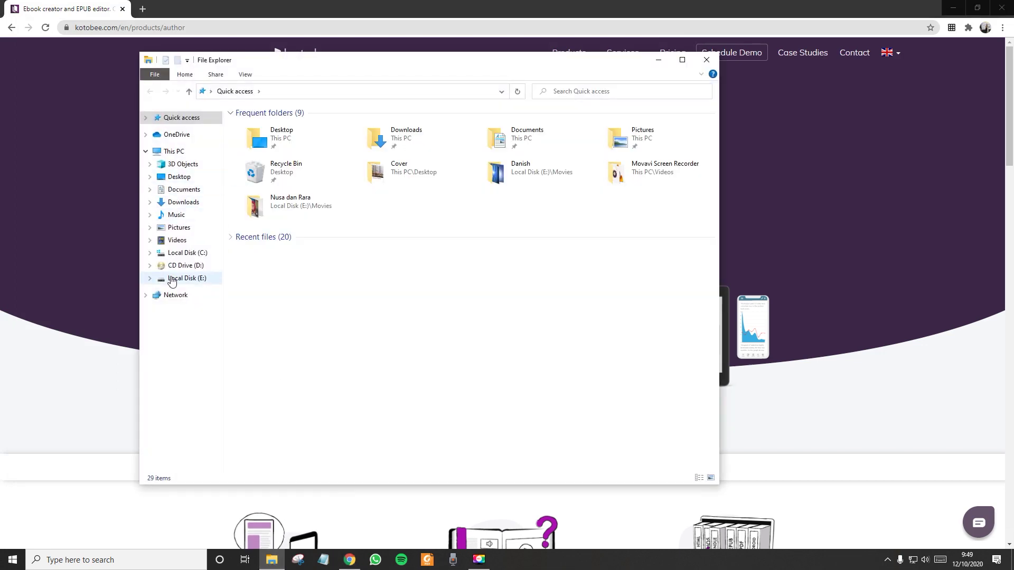
click(195, 277)
double_click(258, 157)
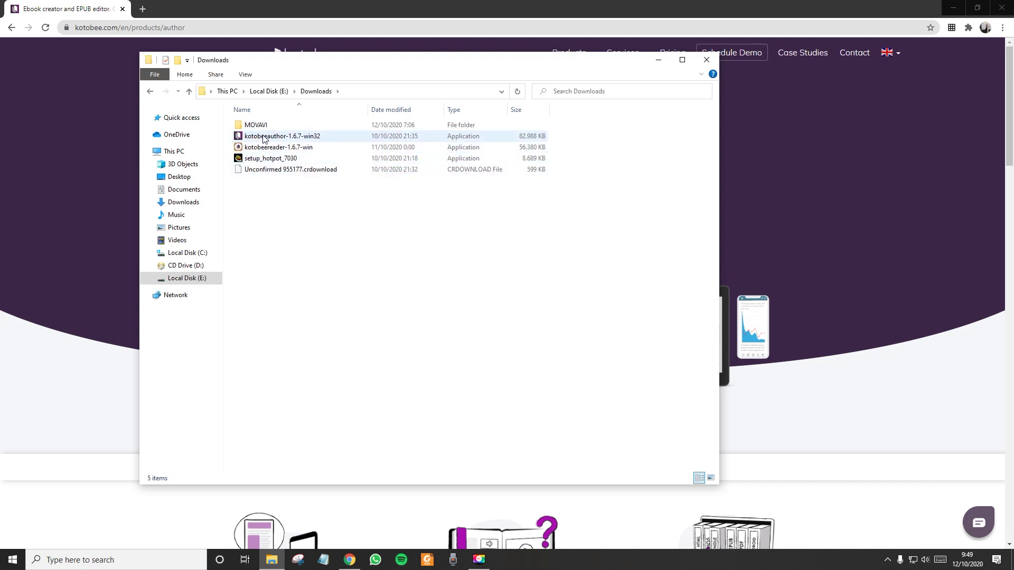
click(264, 137)
click(479, 148)
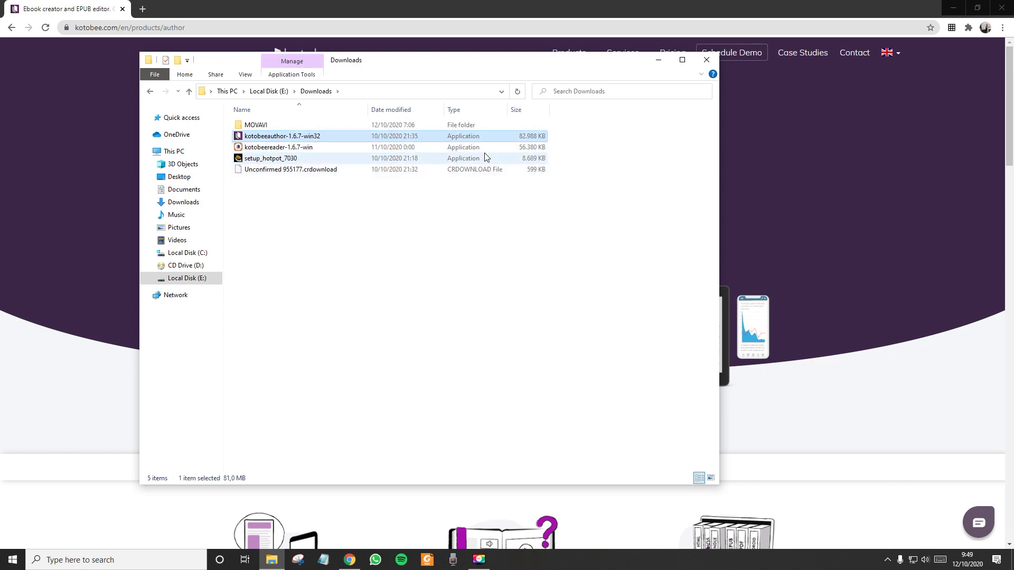
click(485, 137)
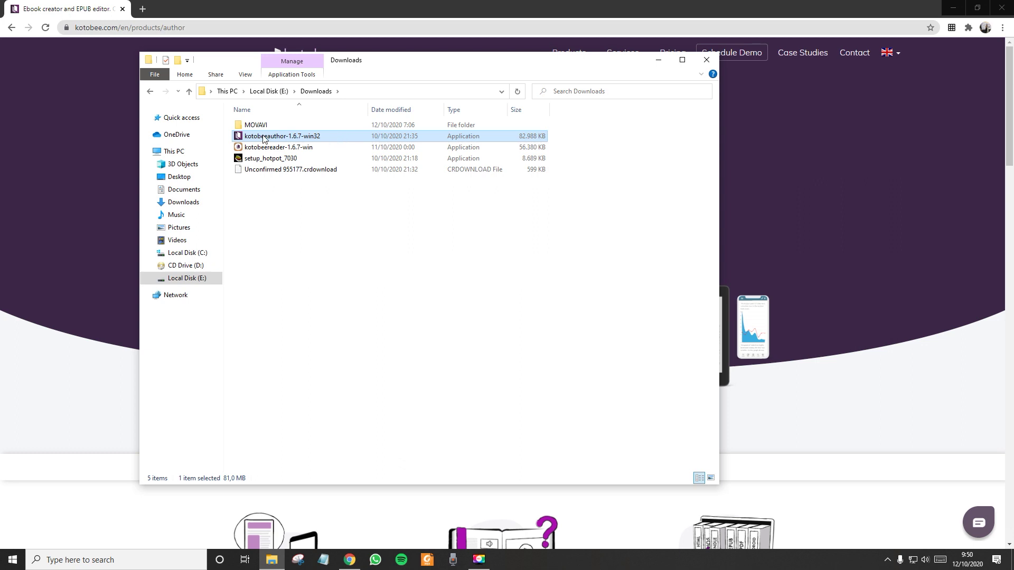
double_click(339, 137)
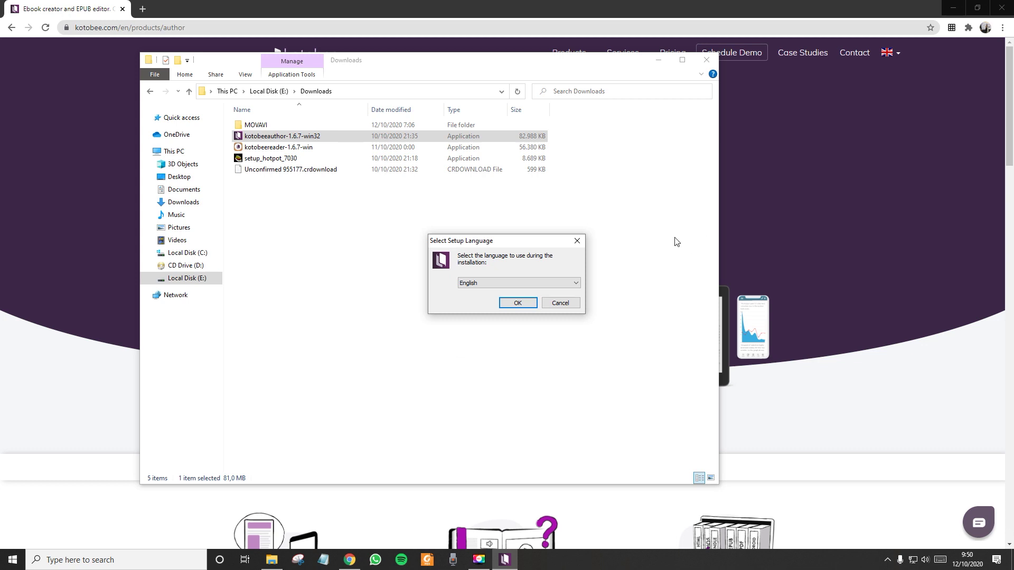
Install Kotobee Author in English to the default folder with a desktop shortcut and finish the setup.
click(510, 304)
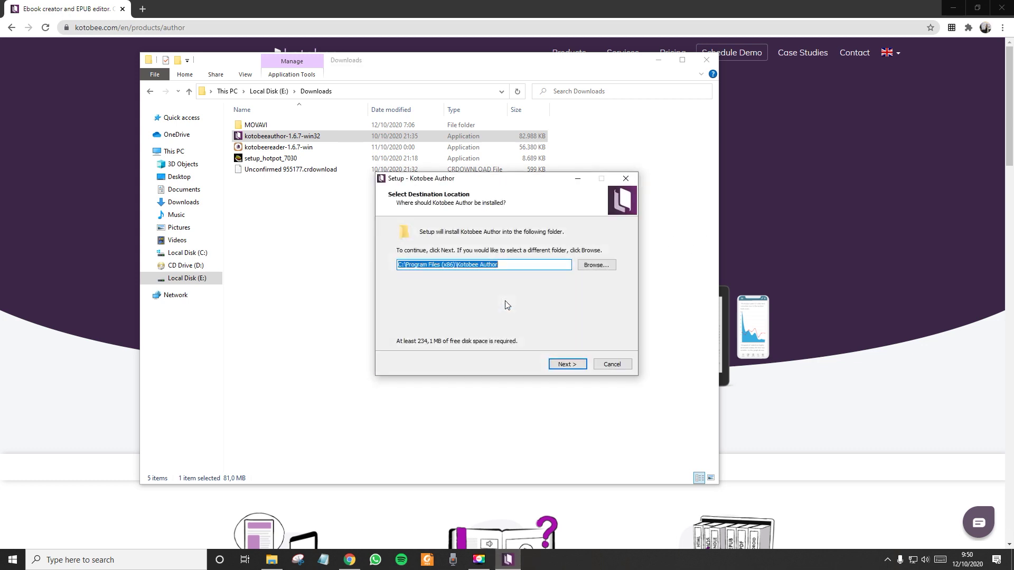
click(565, 364)
click(565, 364)
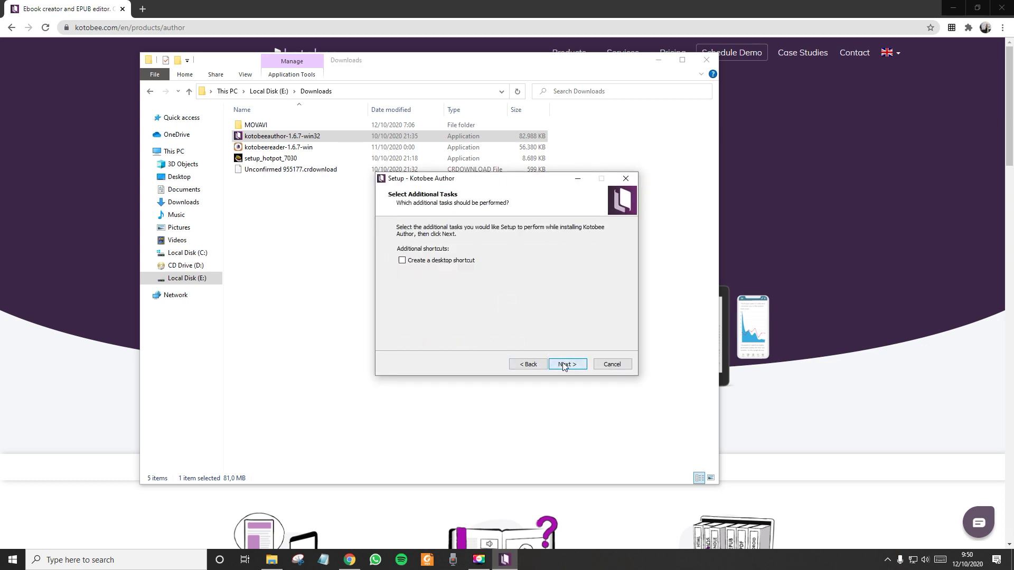
click(467, 261)
click(575, 364)
click(572, 365)
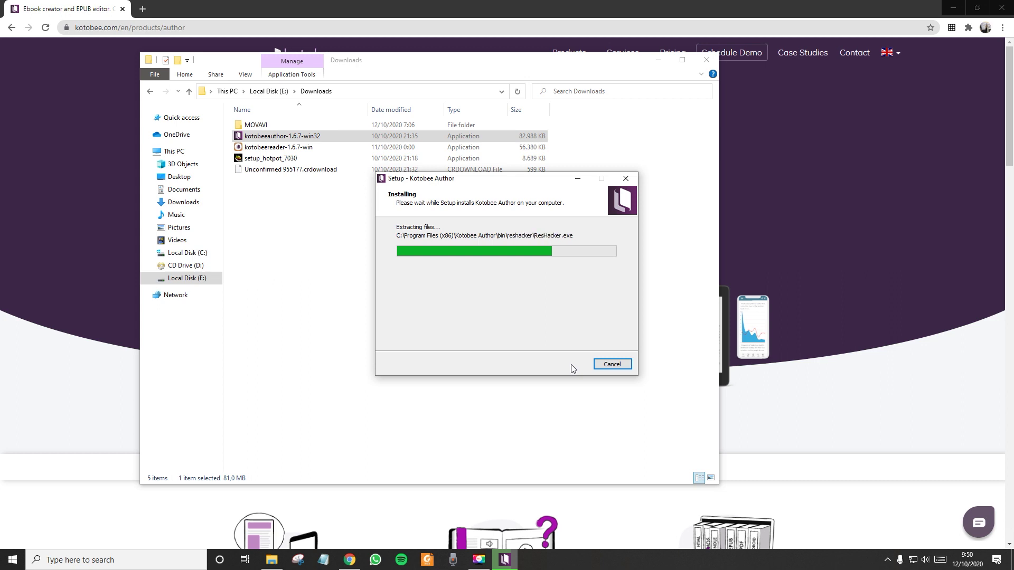
click(562, 365)
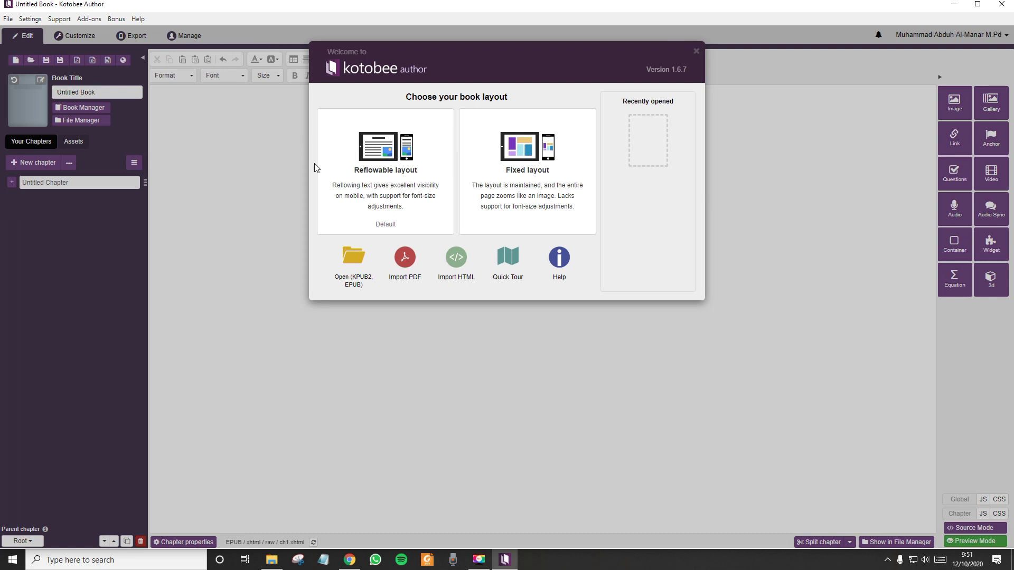
Start a new book with the reflowable layout in Kotobee Author.
click(351, 198)
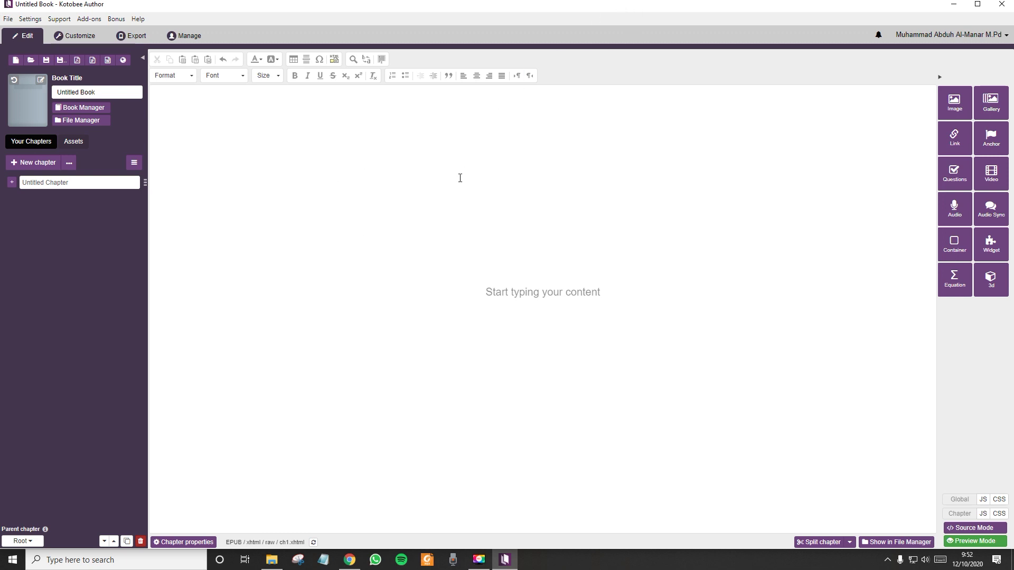
Look through the Customize, Export and Manage screens and the account options, and return to editing the book.
click(74, 37)
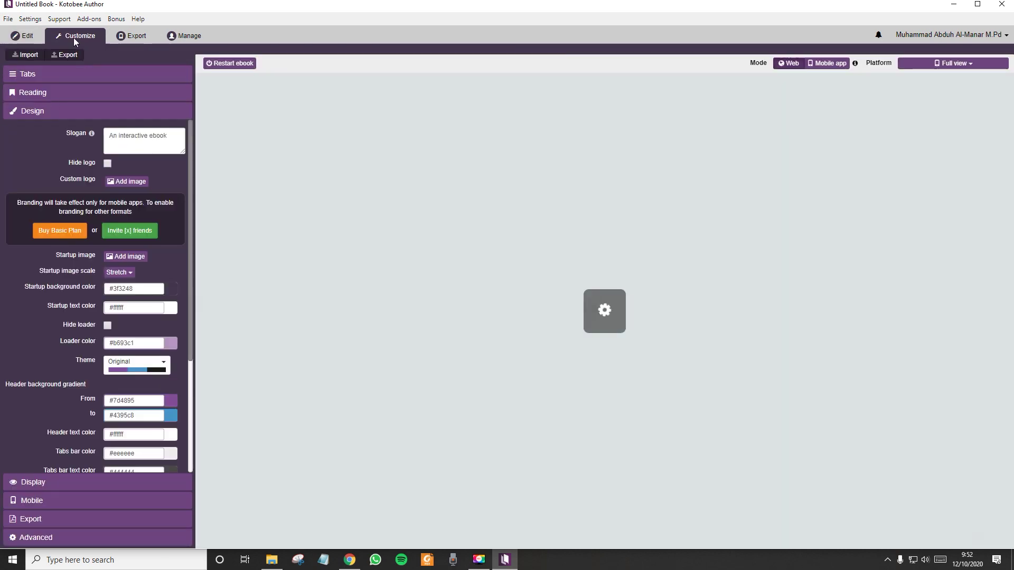
click(140, 36)
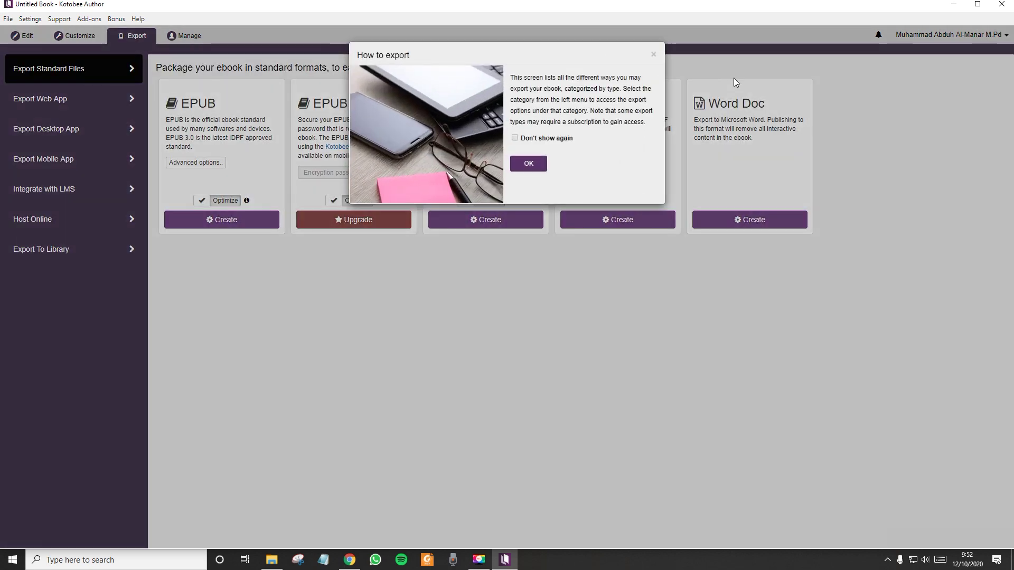
click(654, 54)
click(189, 36)
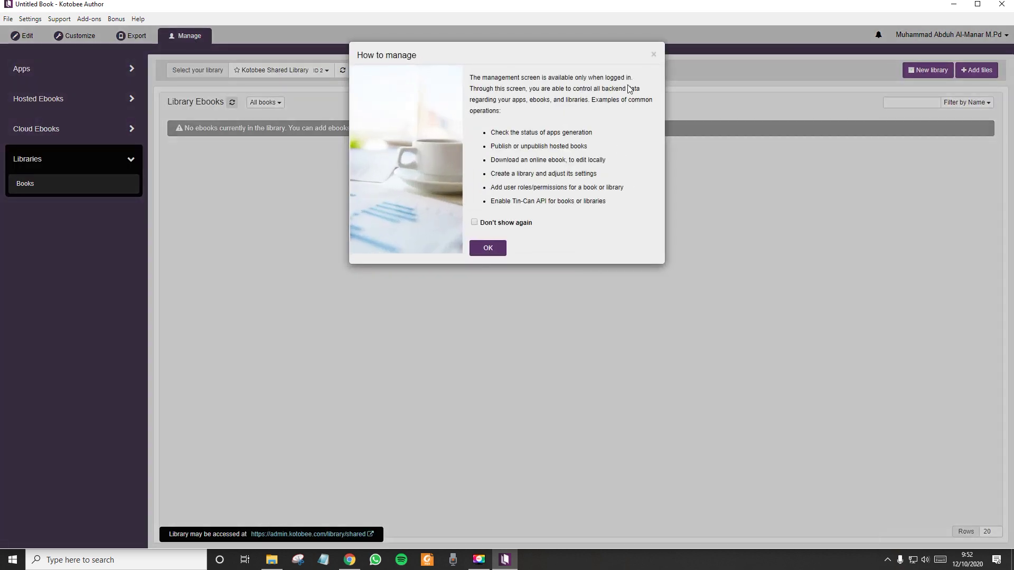
click(653, 54)
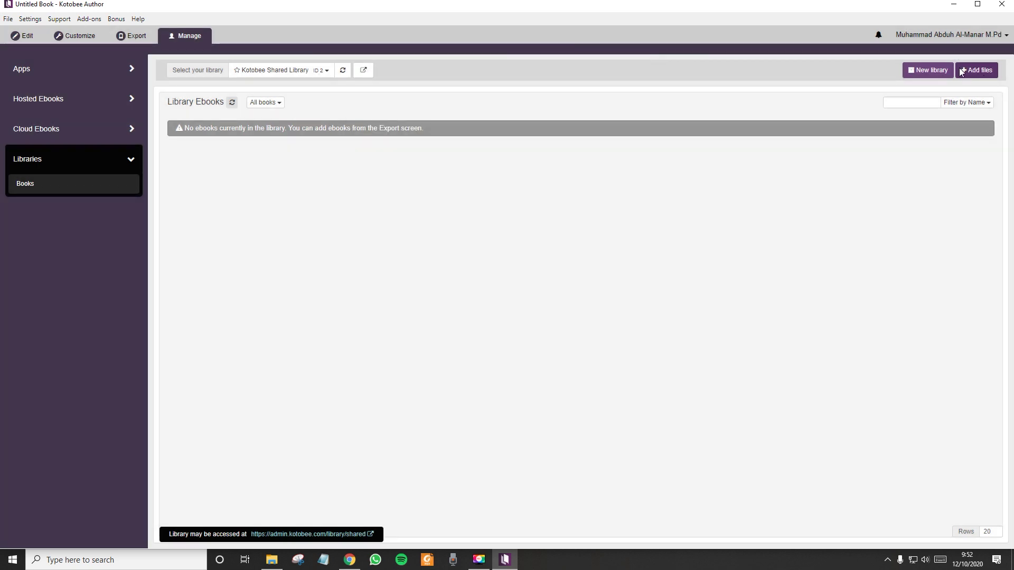
click(1006, 36)
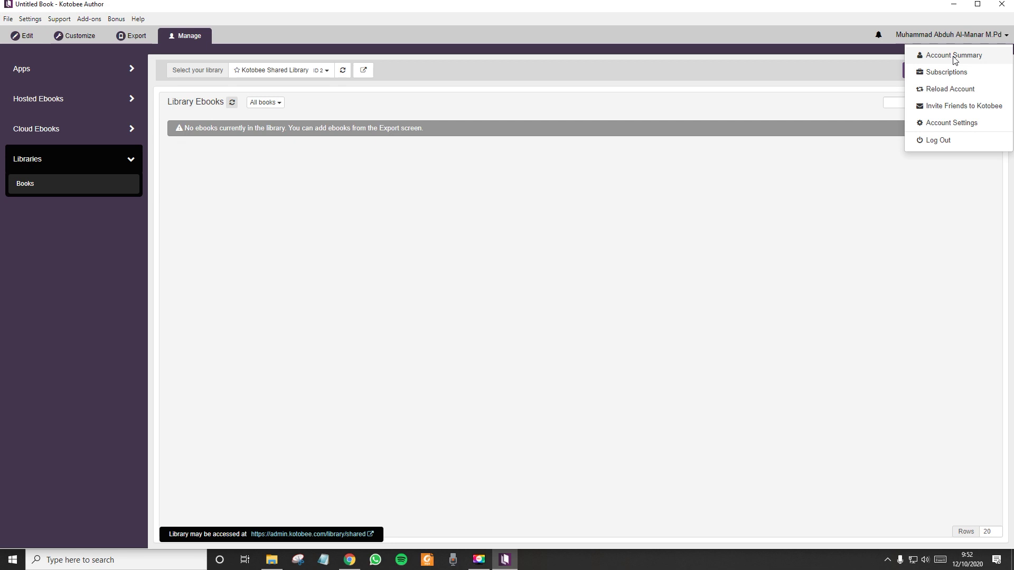
click(344, 210)
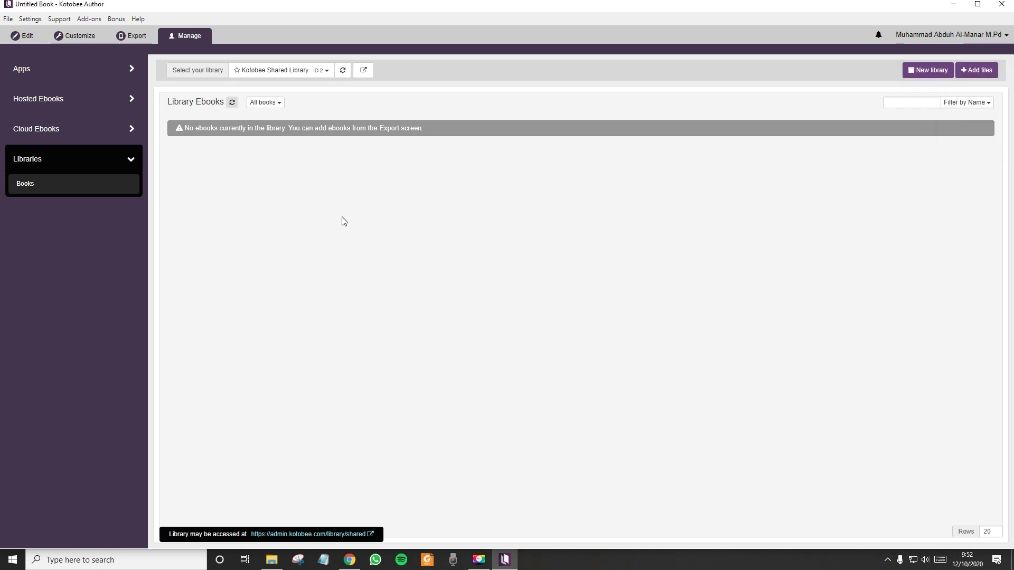
click(24, 41)
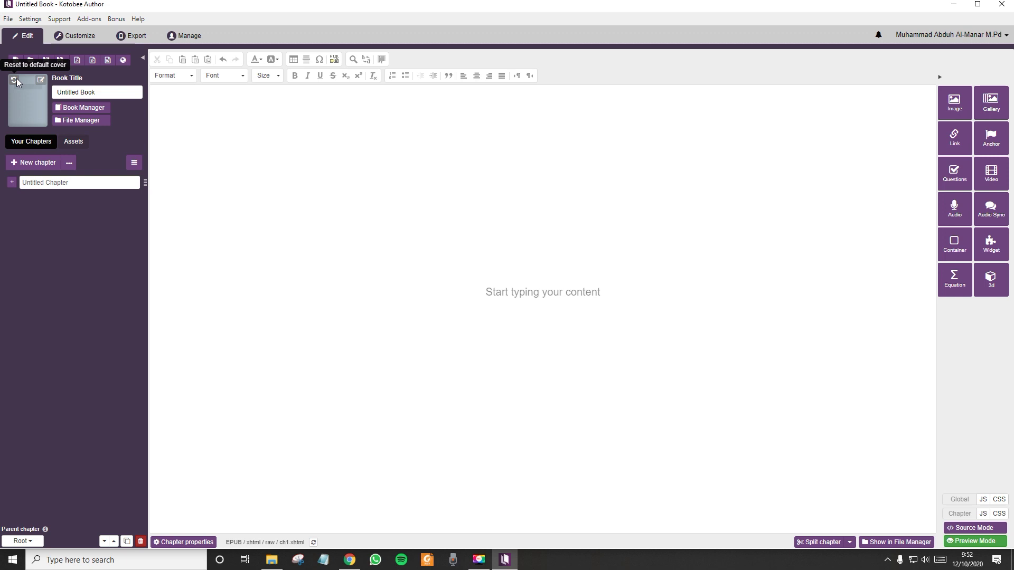
Set the book title to "Learning Present Perfect".
triple_click(60, 91)
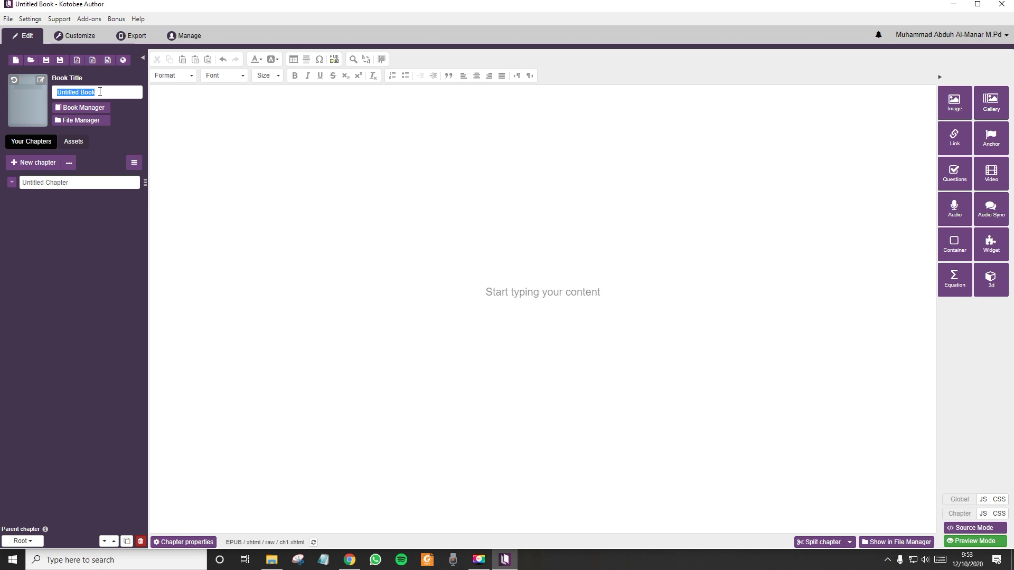
drag(100, 92, 45, 91)
key(BackSpace)
key(BackSpace)
key(BackSpace)
text(L)
key(BackSpace)
text(Learning)
text( Present pe)
text(Perfe)
text(ct)
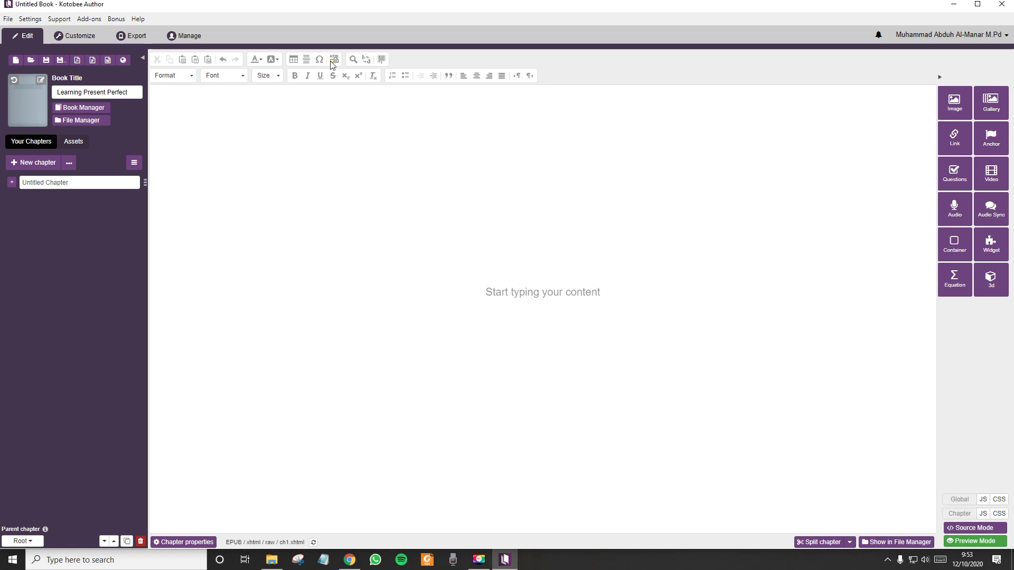
Snap the Kotobee Author window to the right half of the desktop and minimize the Downloads window.
drag(384, 7, 1012, 169)
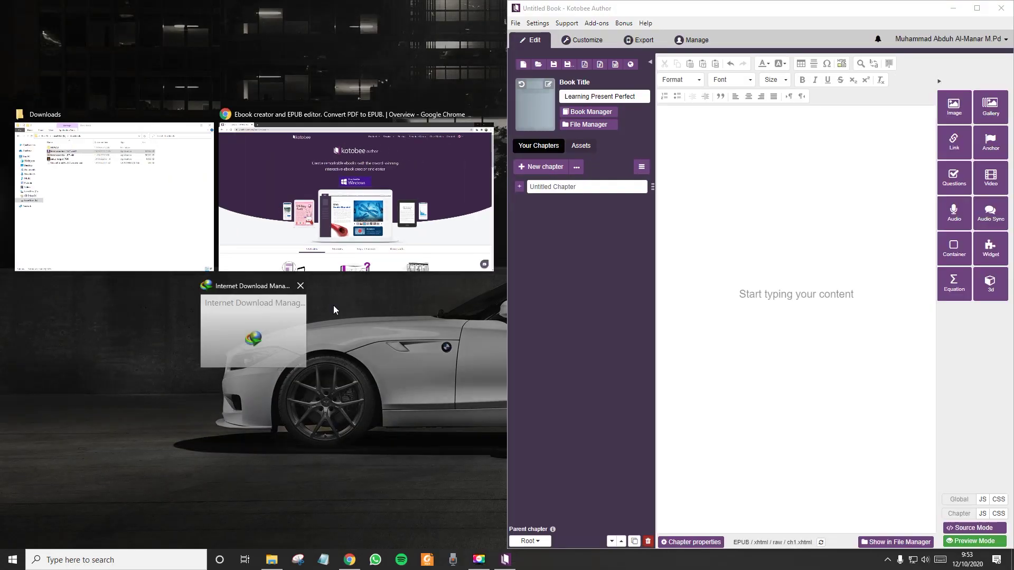
click(680, 335)
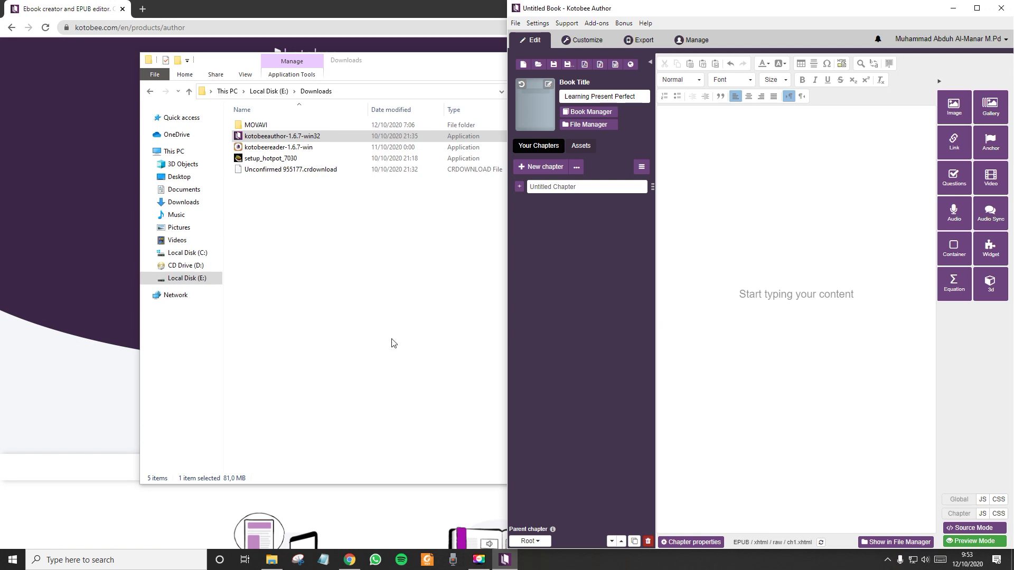
drag(466, 62, 309, 99)
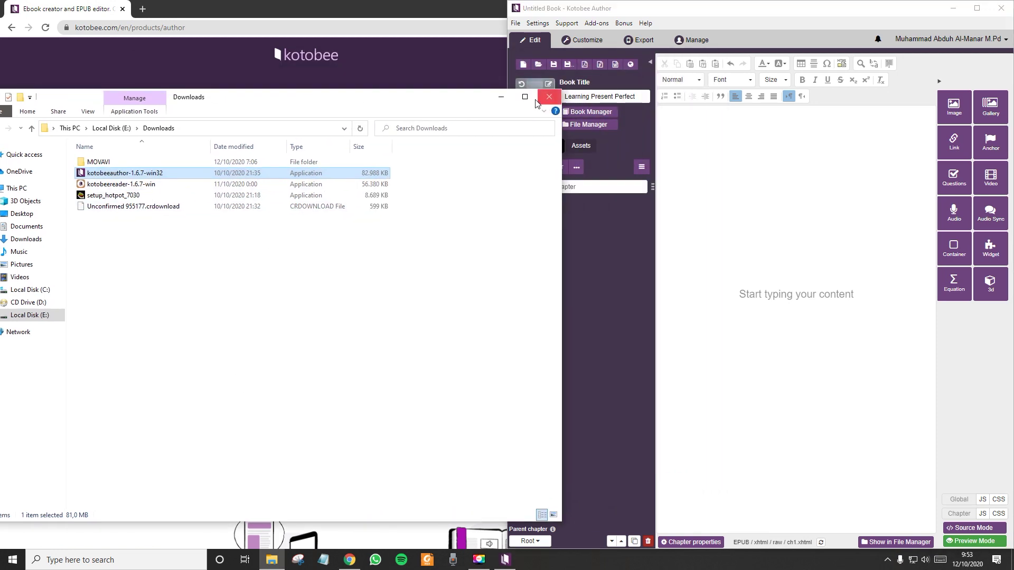
click(495, 98)
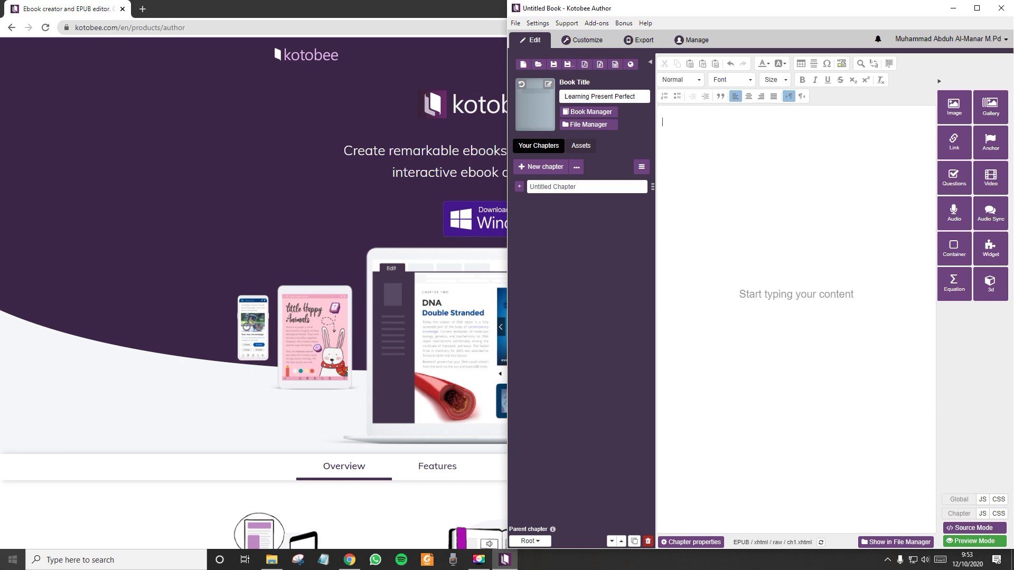
Switch to PowerPoint 2013, create a blank presentation and snap its window to the left half of the desktop.
click(12, 560)
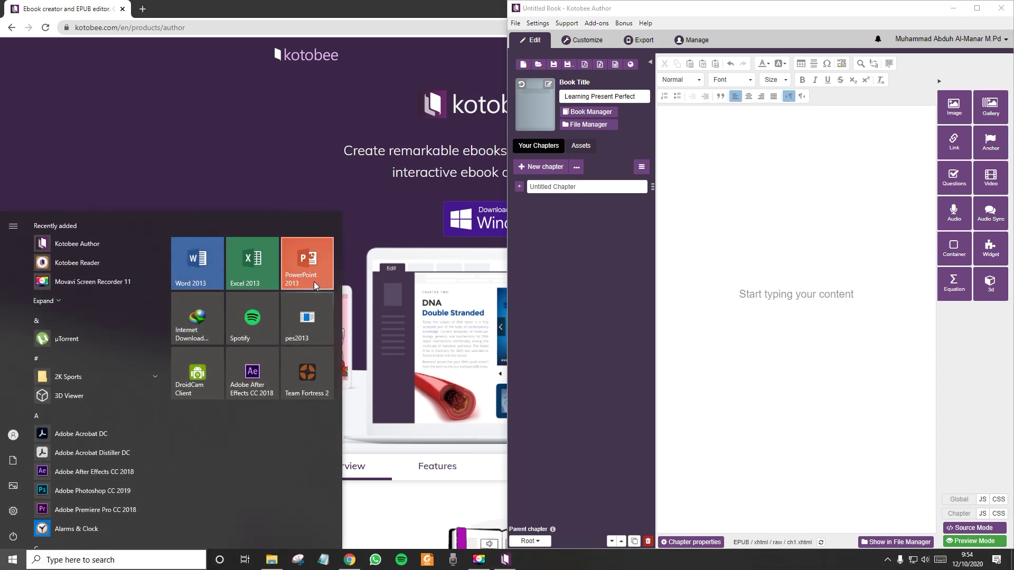
click(314, 281)
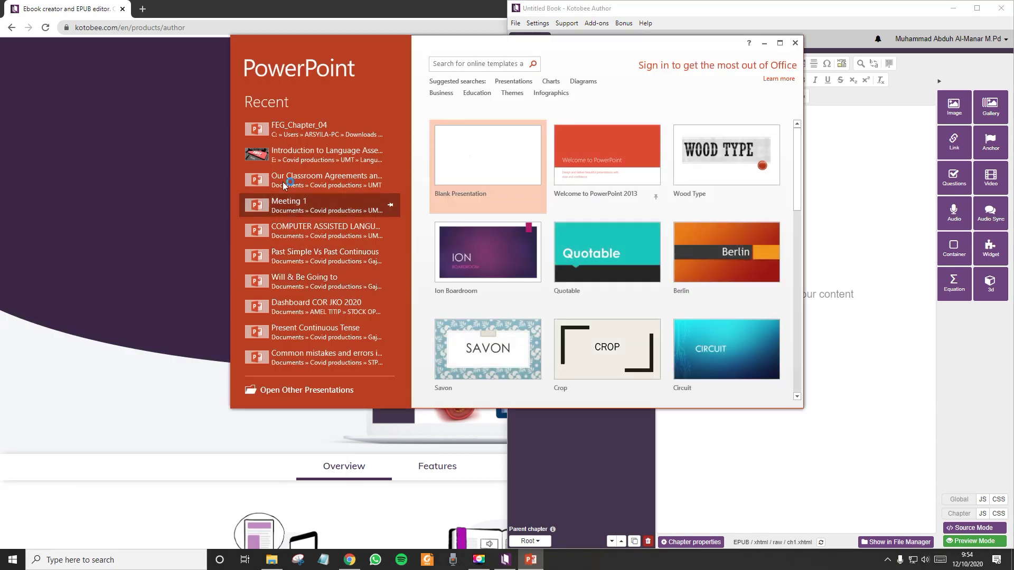
click(485, 170)
drag(542, 41, 2, 154)
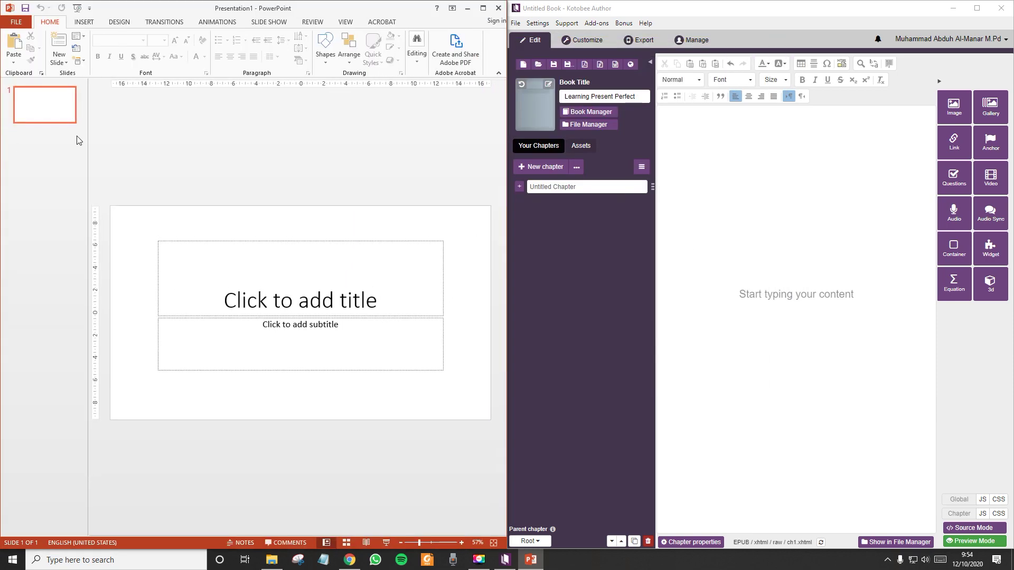
Change the first slide's layout to Blank.
right_click(47, 102)
mouse_move(95, 247)
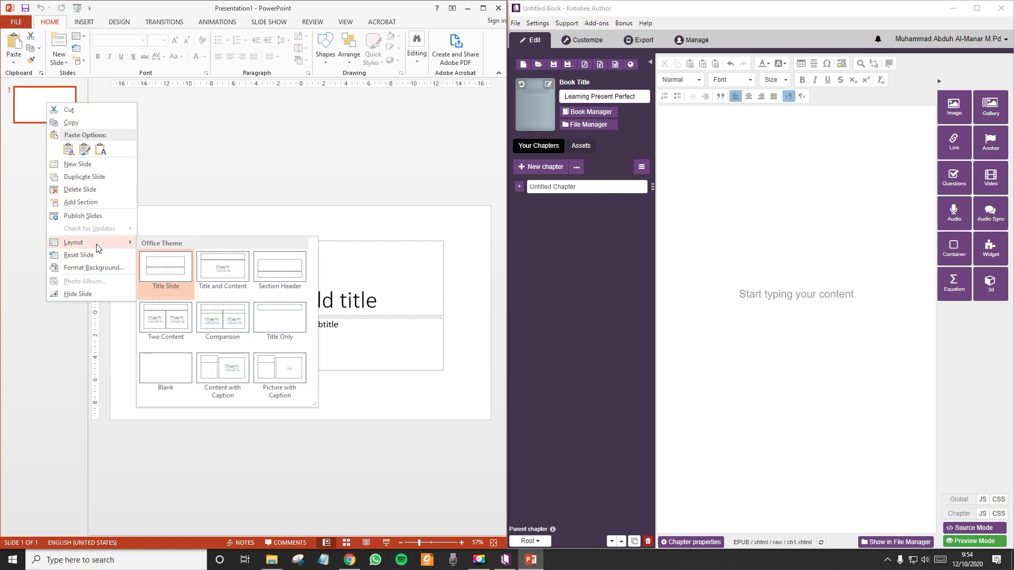
click(165, 370)
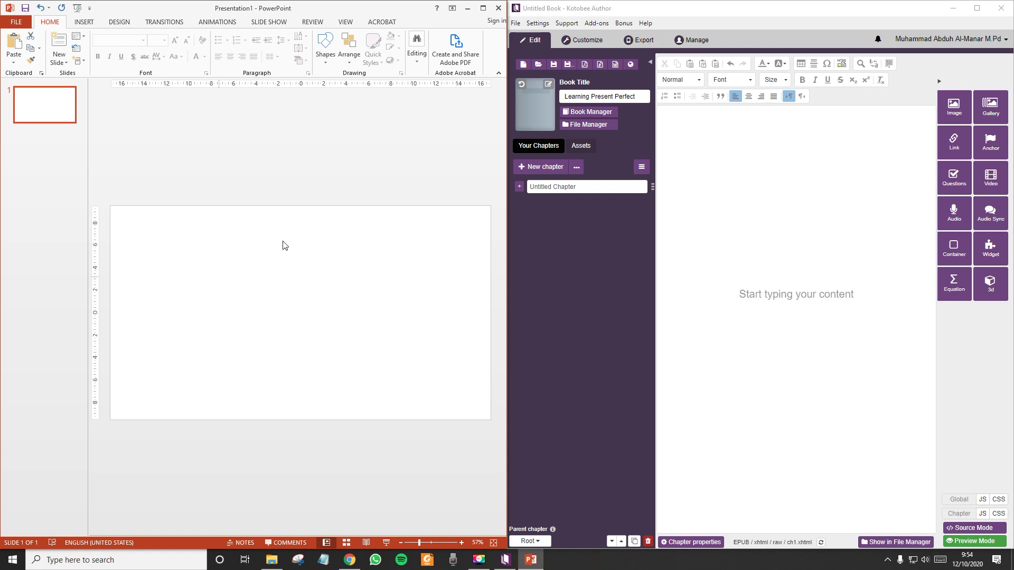
click(296, 325)
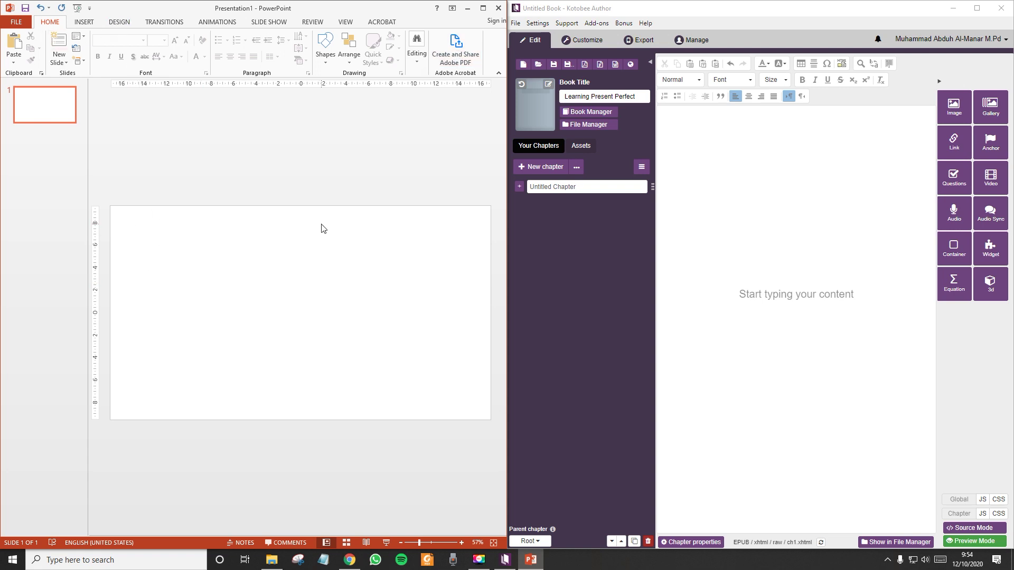
Set a custom slide size with portrait slide orientation, maximizing the content when scaling.
click(116, 23)
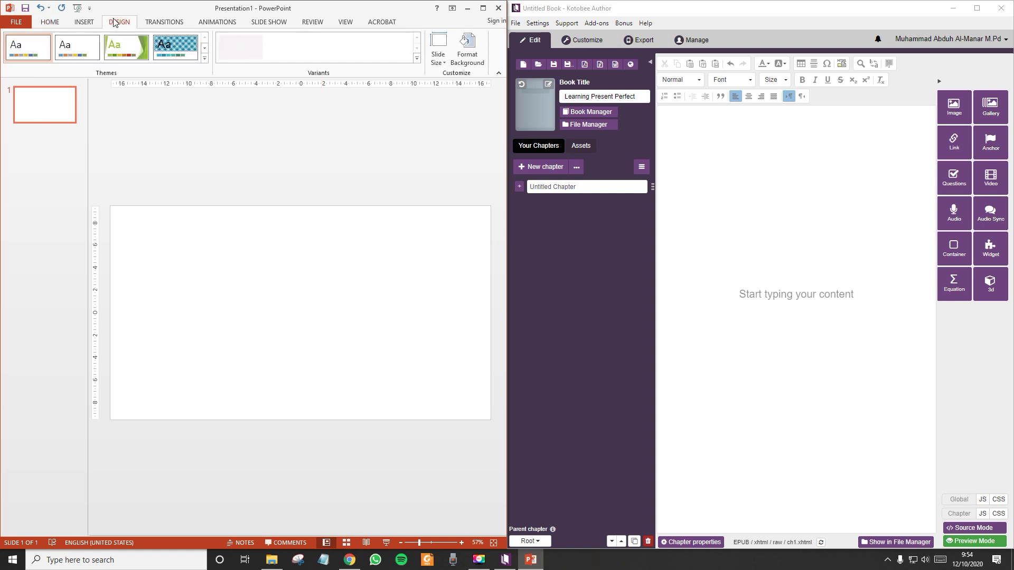
click(445, 62)
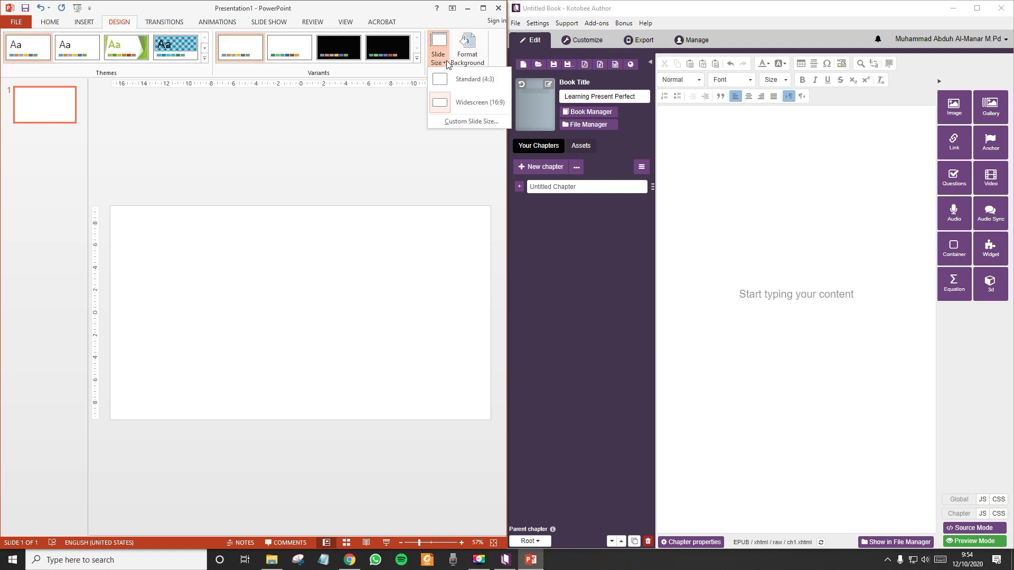
click(477, 121)
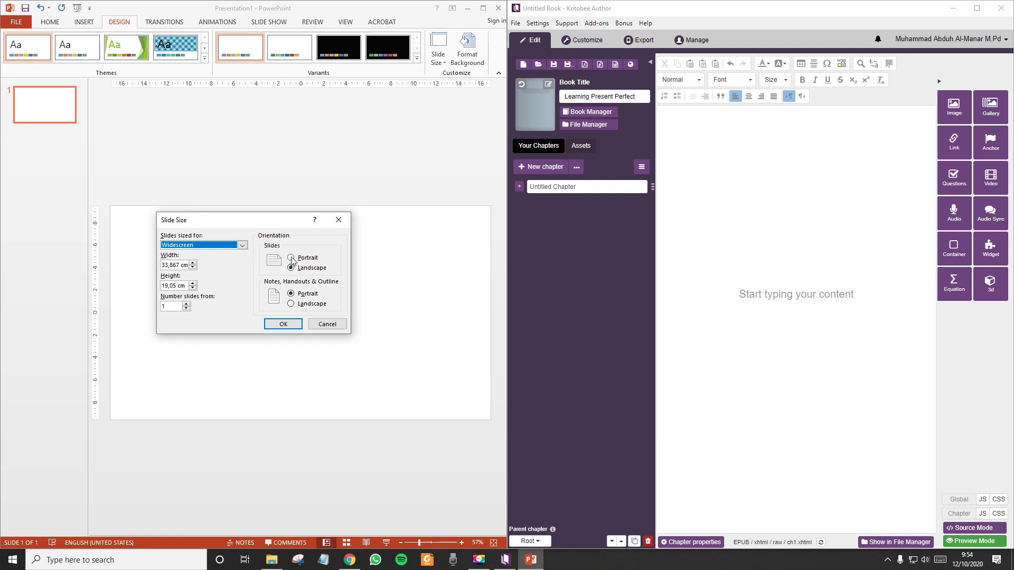
click(291, 258)
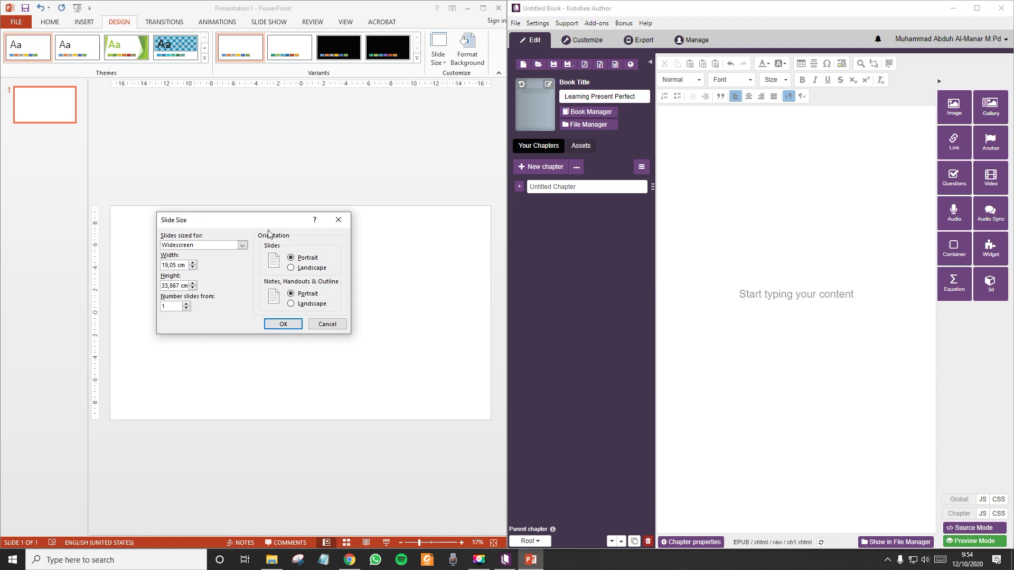
click(275, 324)
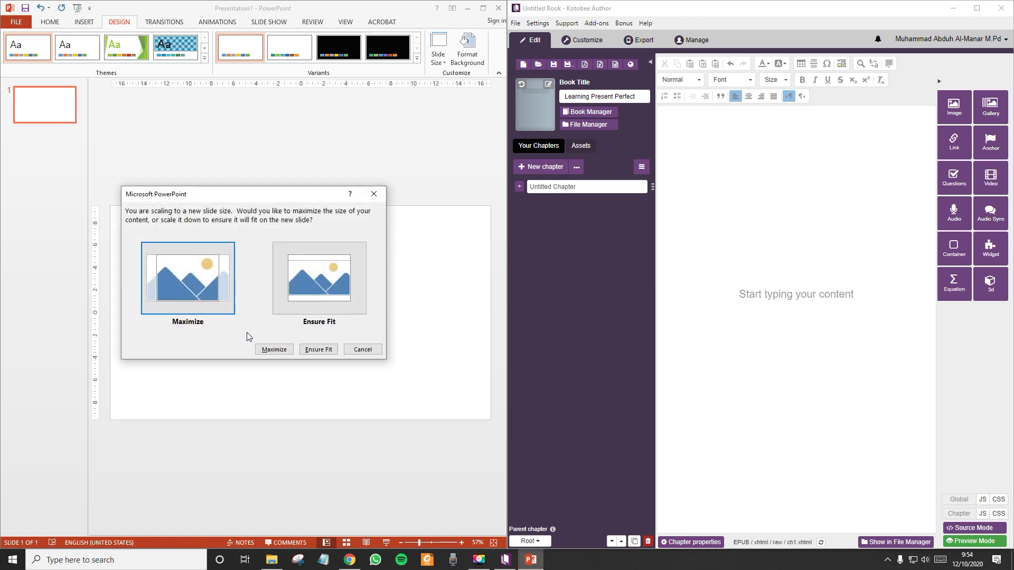
click(192, 293)
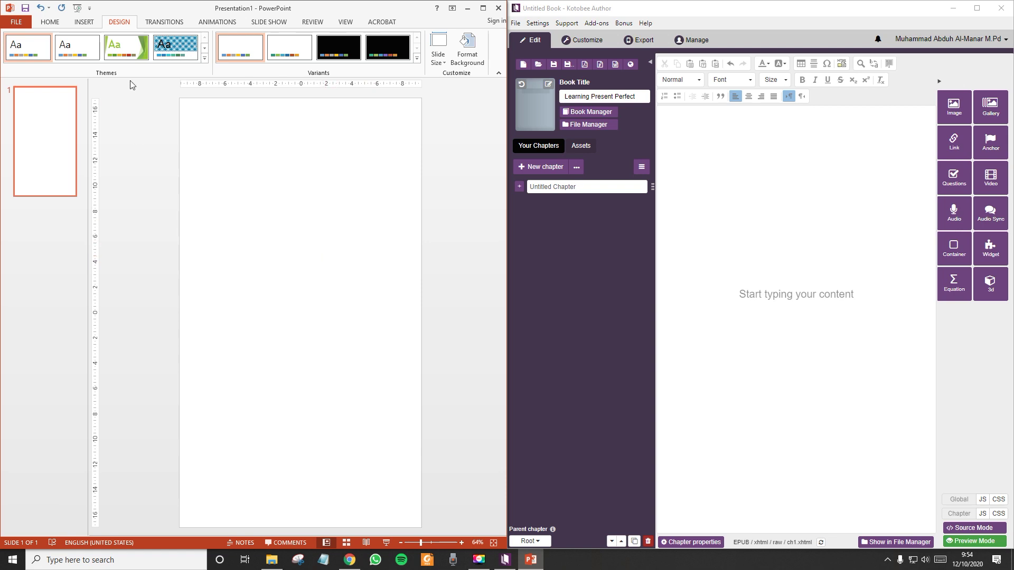
Insert a plain black WordArt text box and move it to the upper part of the page.
click(86, 22)
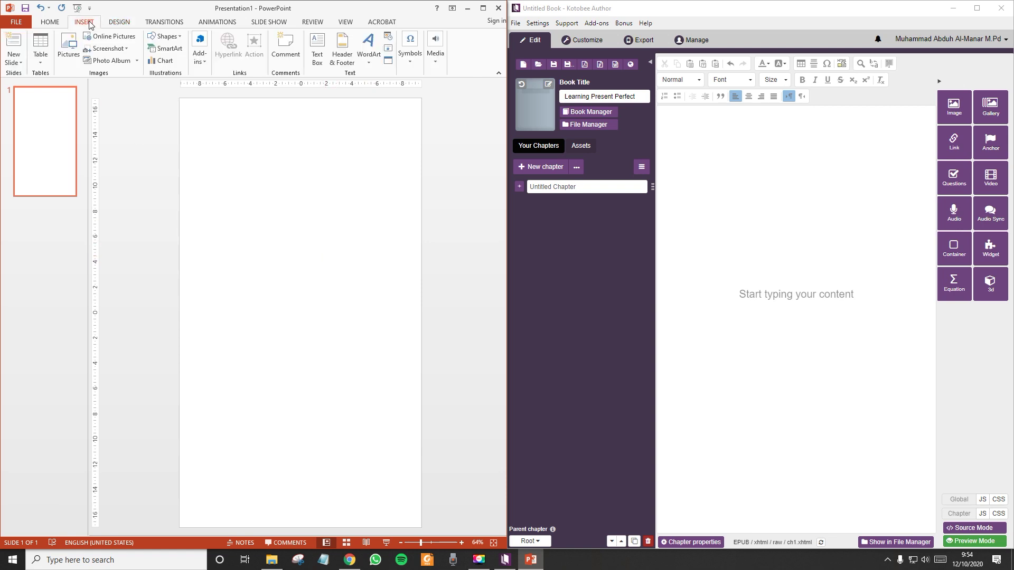
click(369, 50)
click(368, 86)
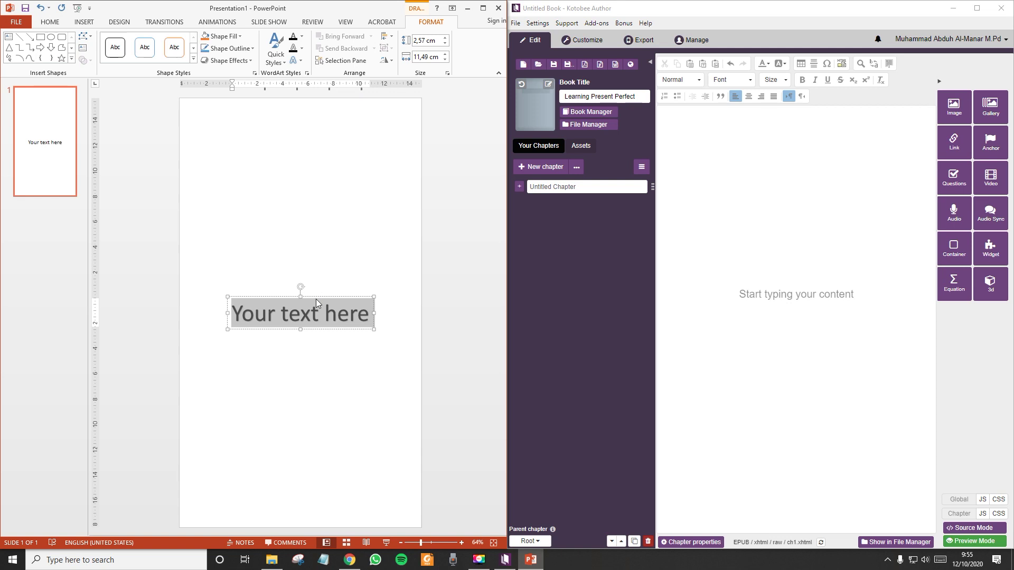
drag(317, 293, 312, 127)
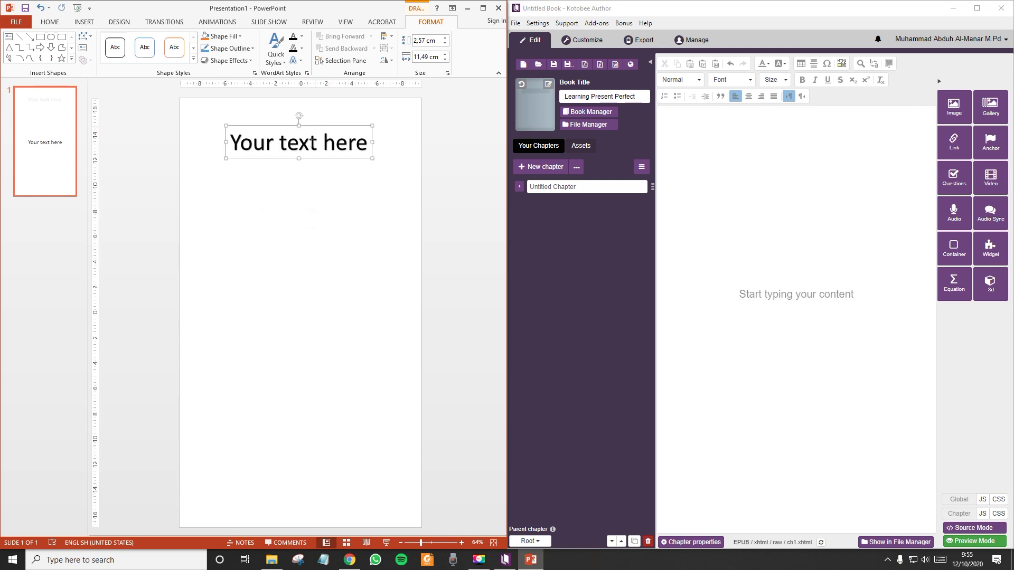
Replace the WordArt placeholder text with "Present Perfect Tense".
click(305, 149)
key(ctrl+a)
text(Lea)
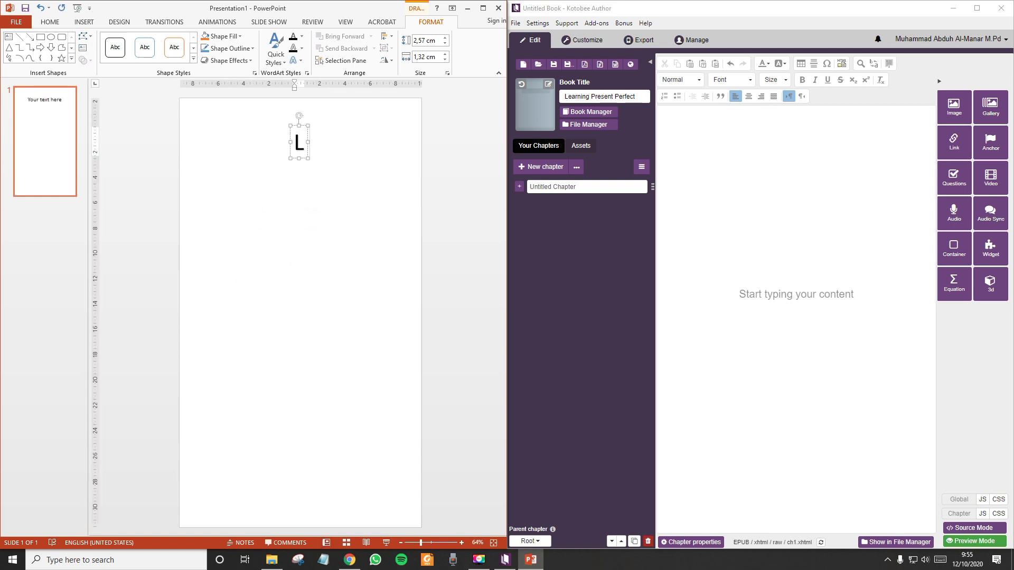
key(BackSpace)
key(BackSpace)
key(BackSpace)
text(Presenjt)
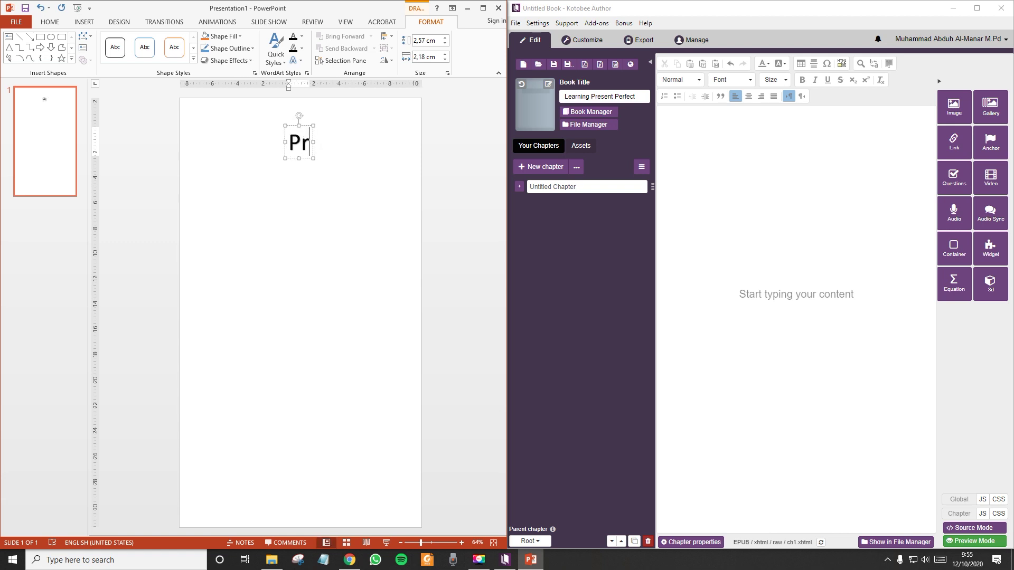
key(BackSpace)
key(BackSpace)
text(t )
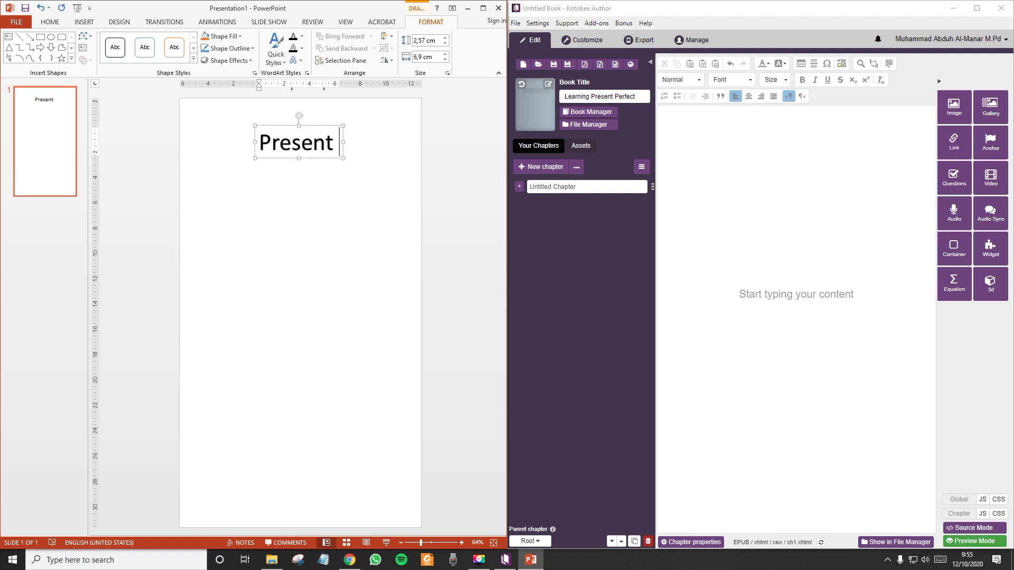
text(Perfect Tense)
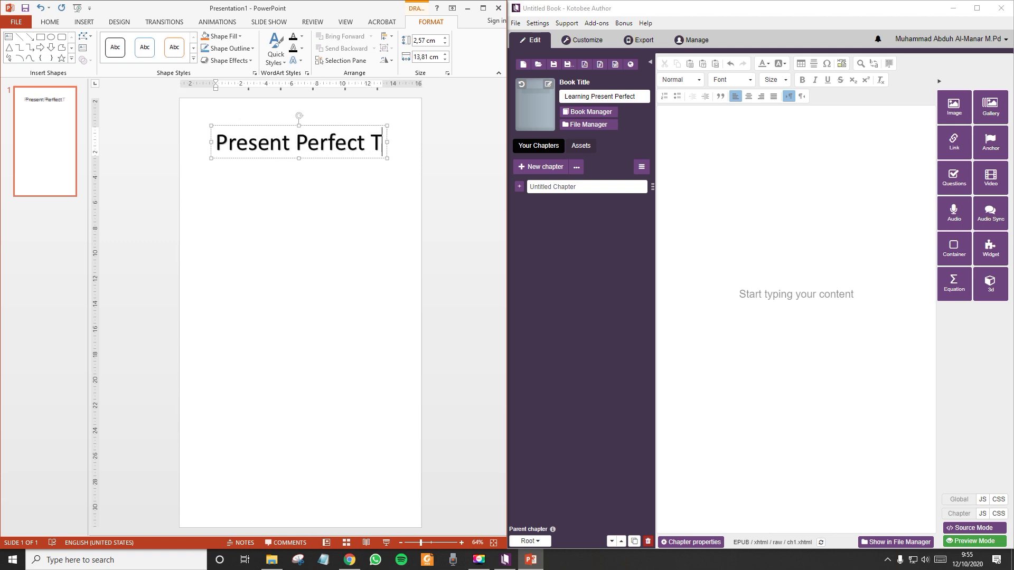
Format the "Present Perfect Tense" title in Monotype Corsiva at size 48.
triple_click(243, 138)
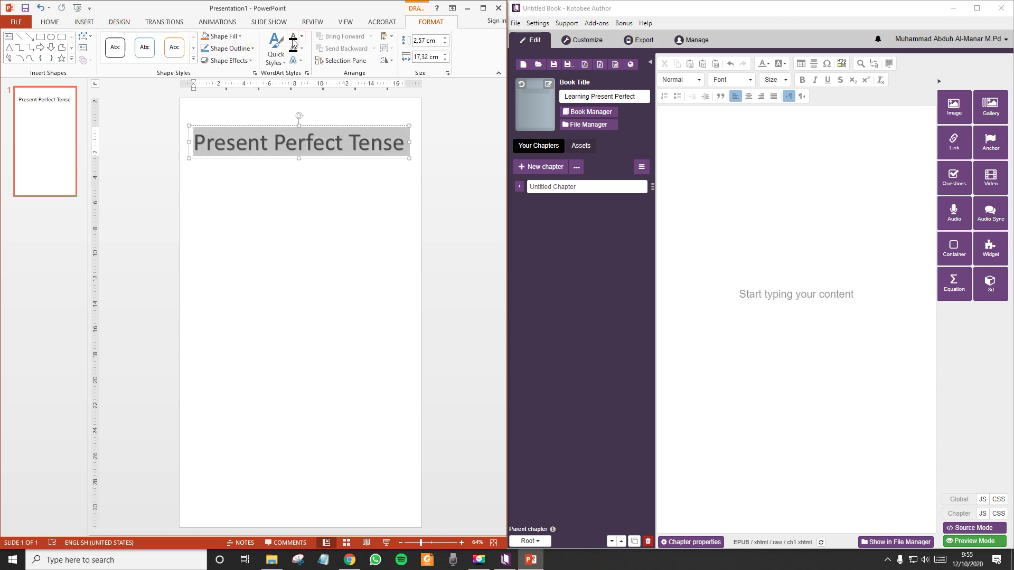
click(49, 23)
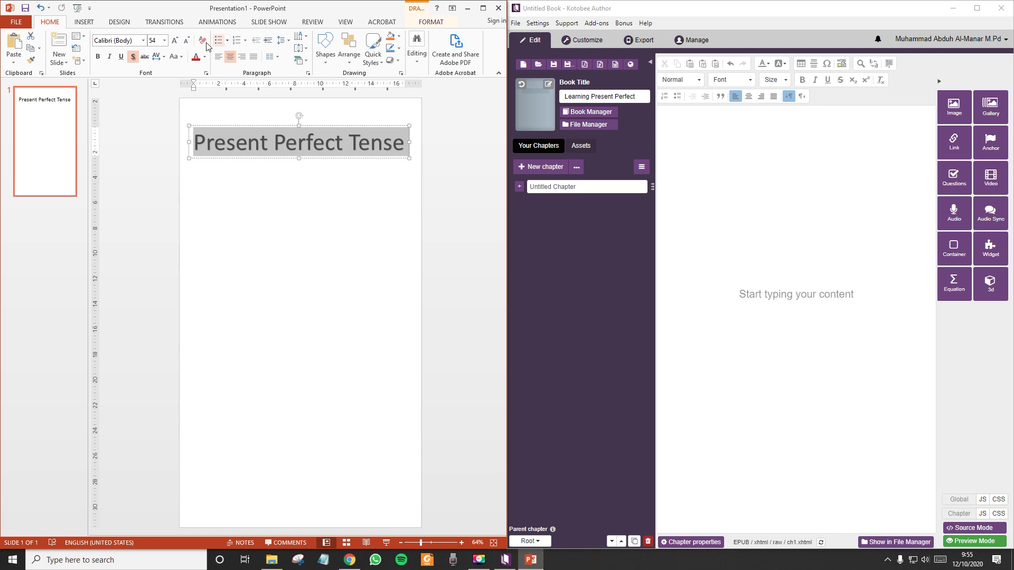
click(187, 40)
click(186, 41)
click(142, 43)
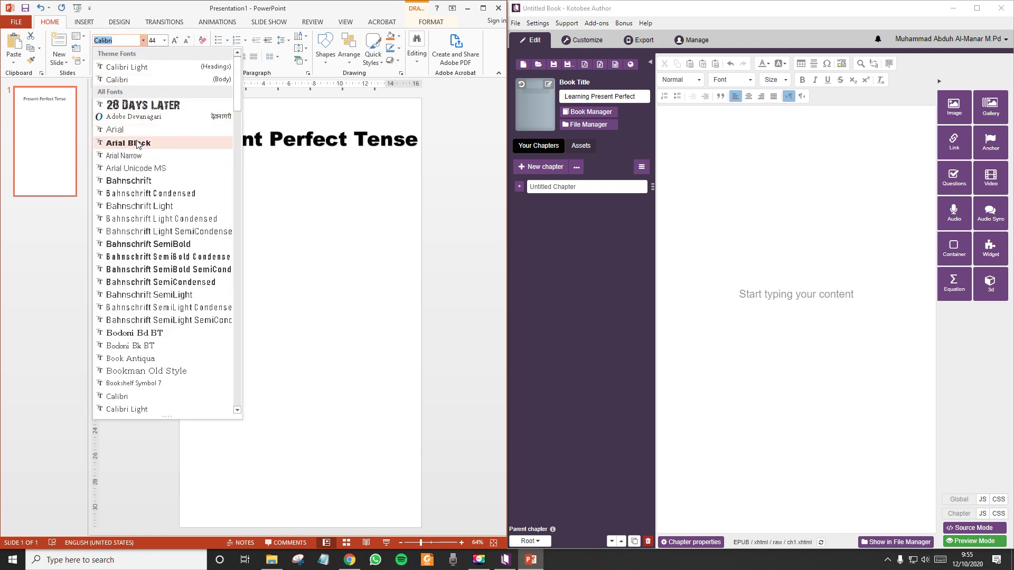
click(122, 42)
drag(122, 42, 86, 43)
text(Monotype Corsi)
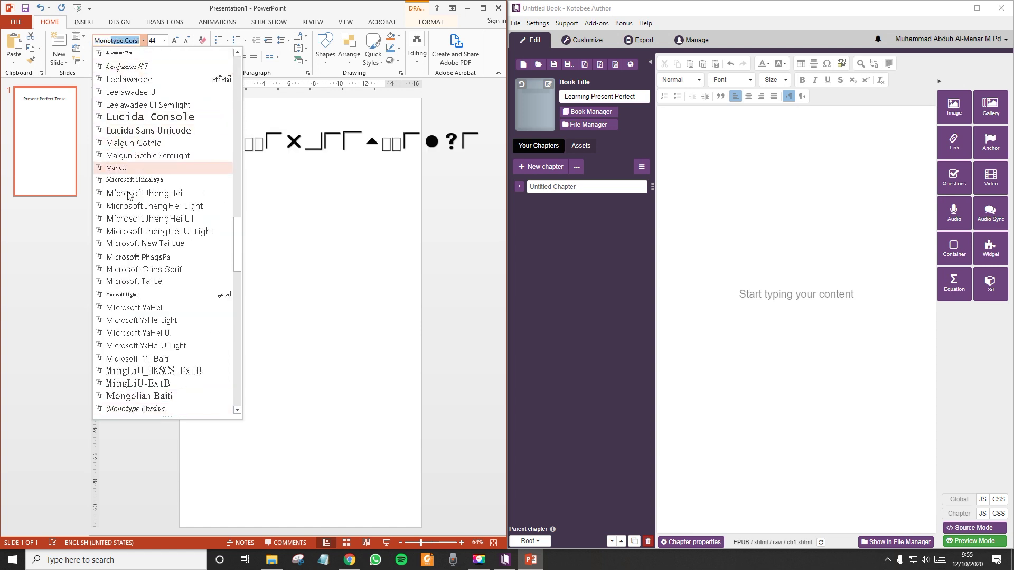
click(138, 409)
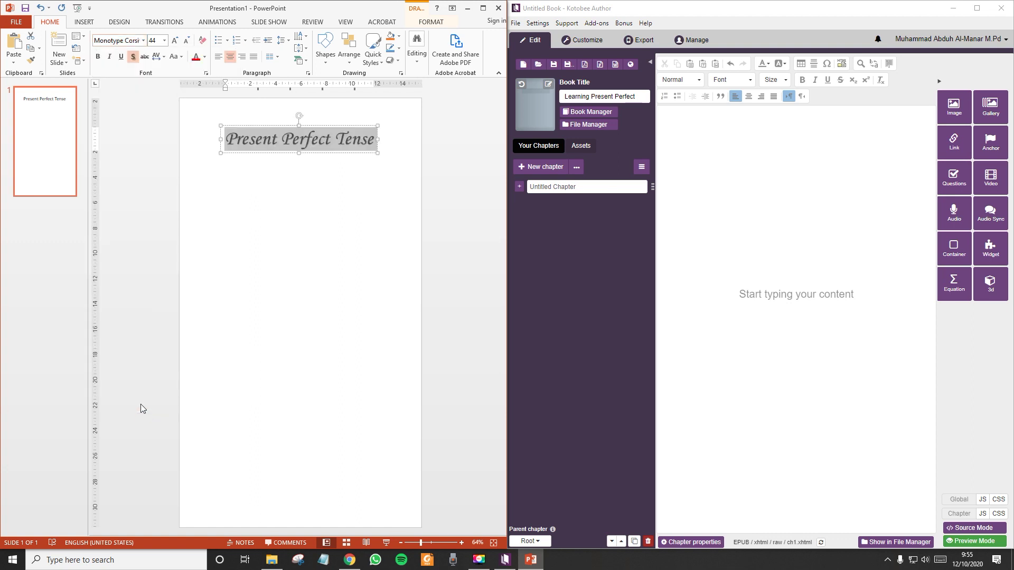
click(174, 41)
click(270, 176)
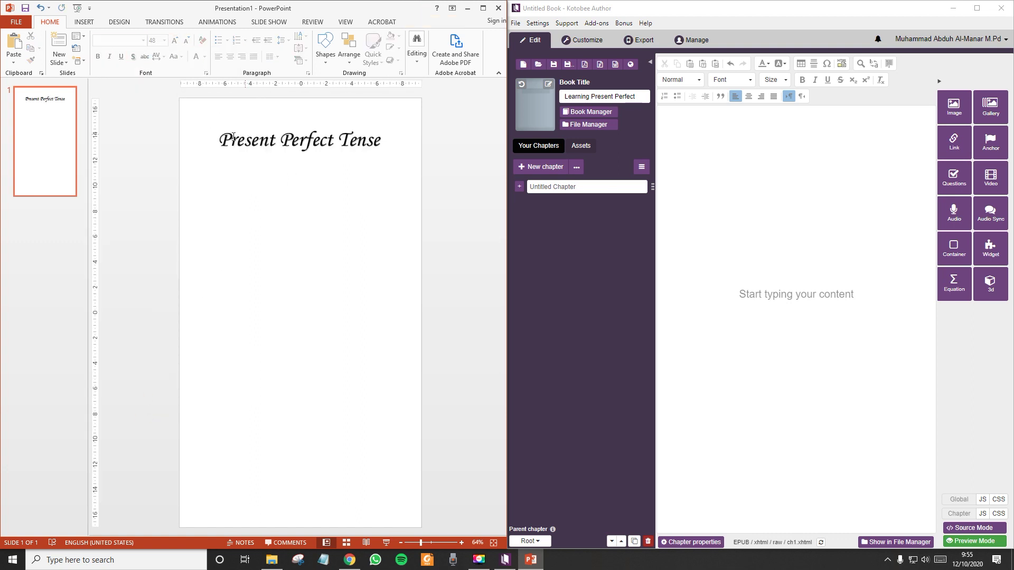
Move the title slightly higher on the page.
click(289, 154)
drag(289, 154, 289, 145)
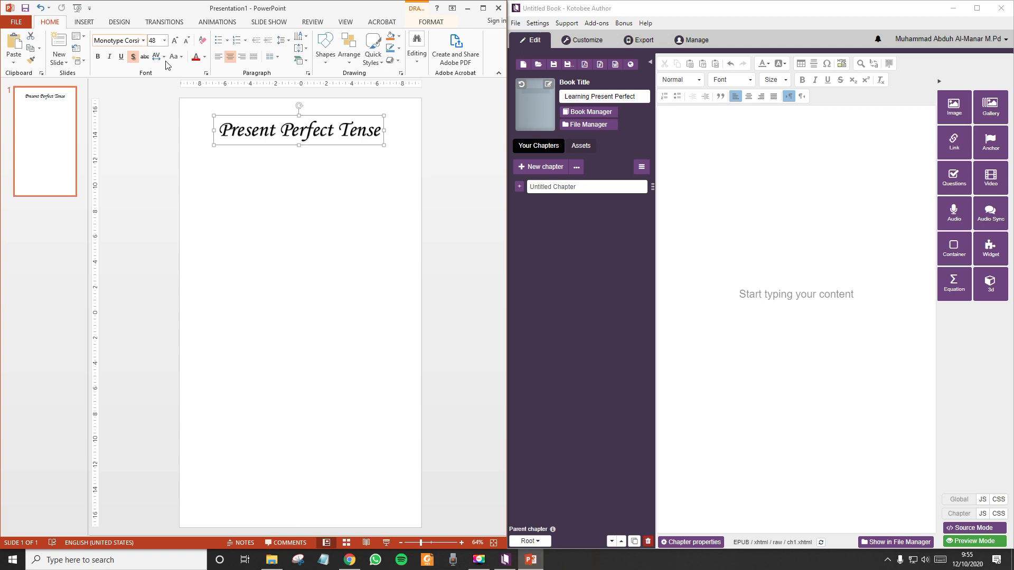
click(281, 217)
Insert a second plain WordArt text reading "Since Vs For" and place it directly below the title.
click(84, 22)
click(370, 48)
click(369, 92)
click(294, 315)
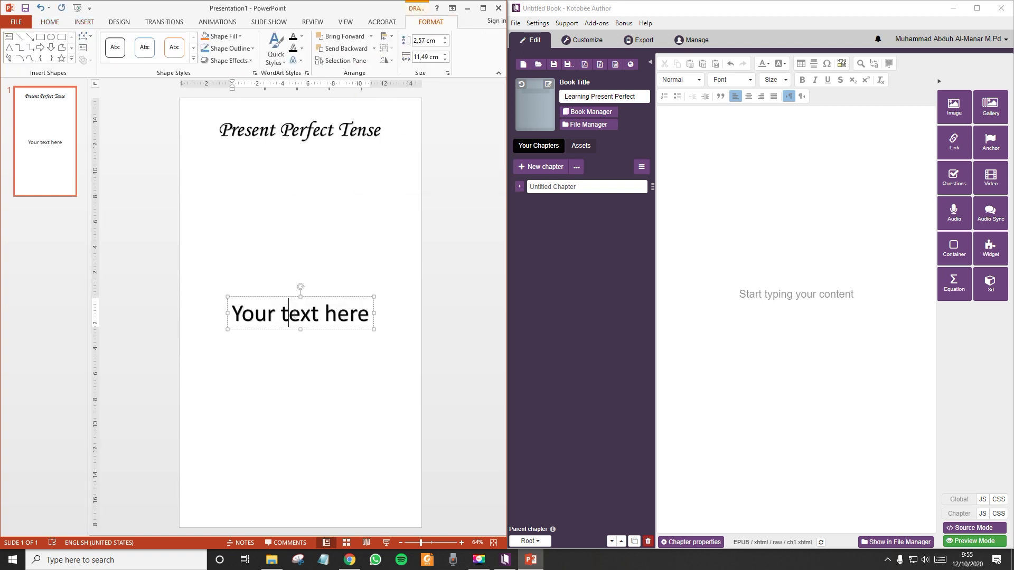
triple_click(294, 315)
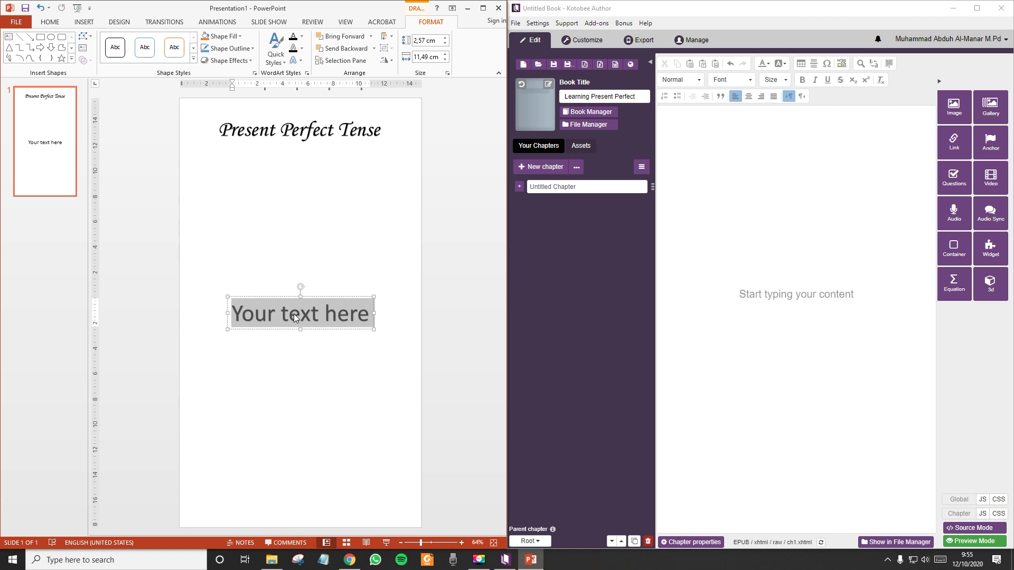
text(Since Vs For)
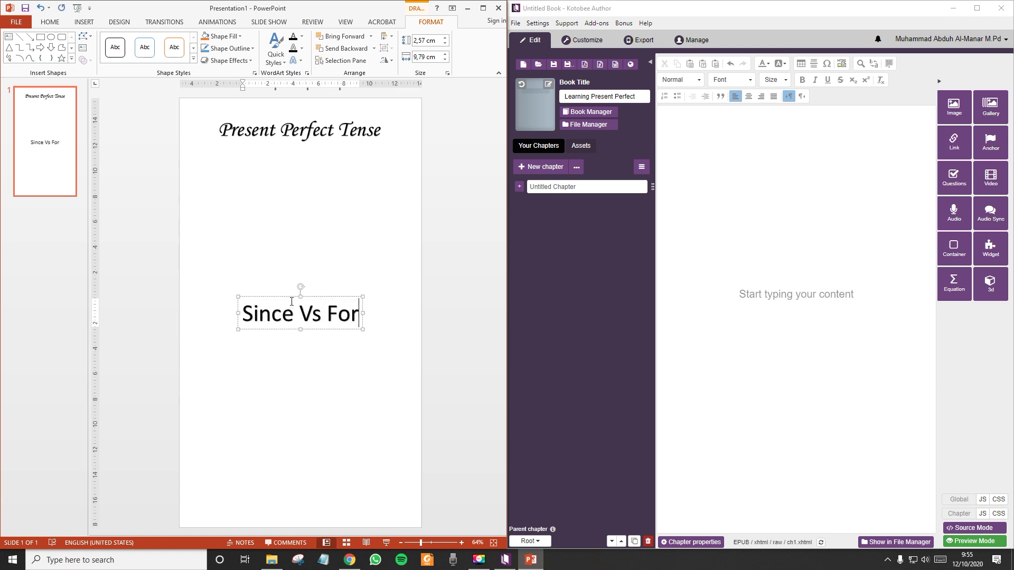
drag(314, 300, 306, 148)
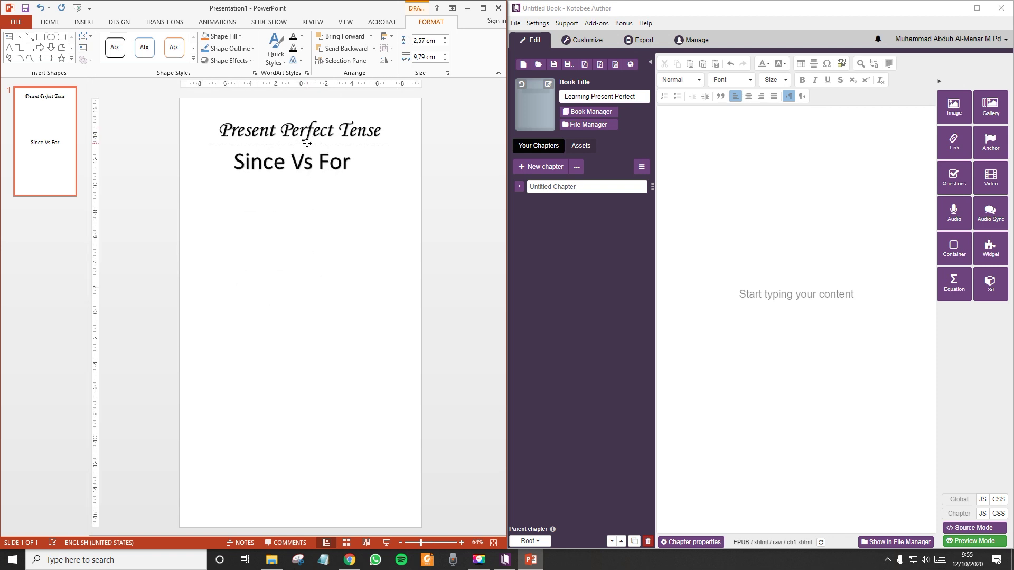
Format the "Since Vs For" subtitle in CentSchbkCyrill BT at size 28.
triple_click(284, 157)
click(60, 23)
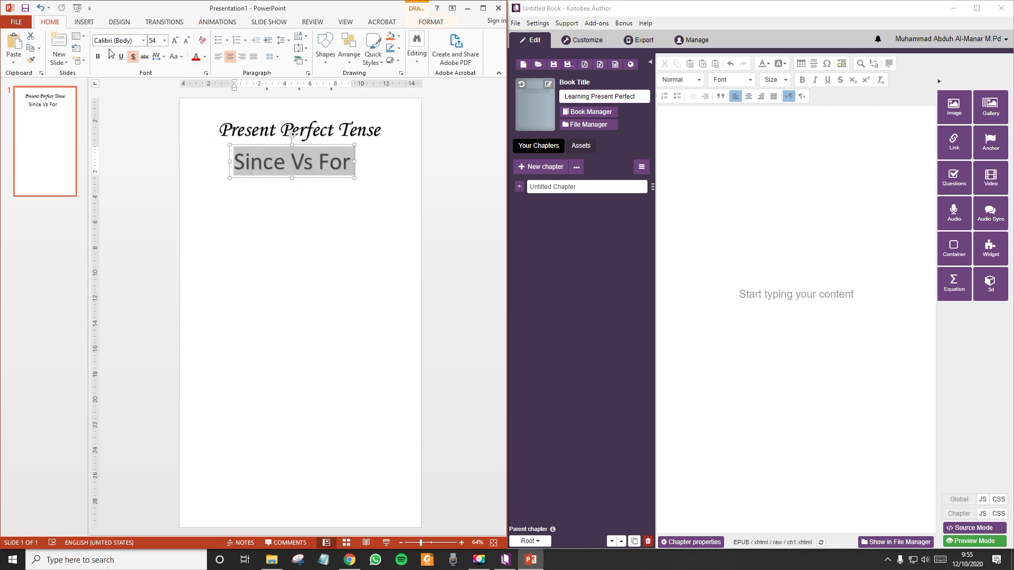
click(143, 41)
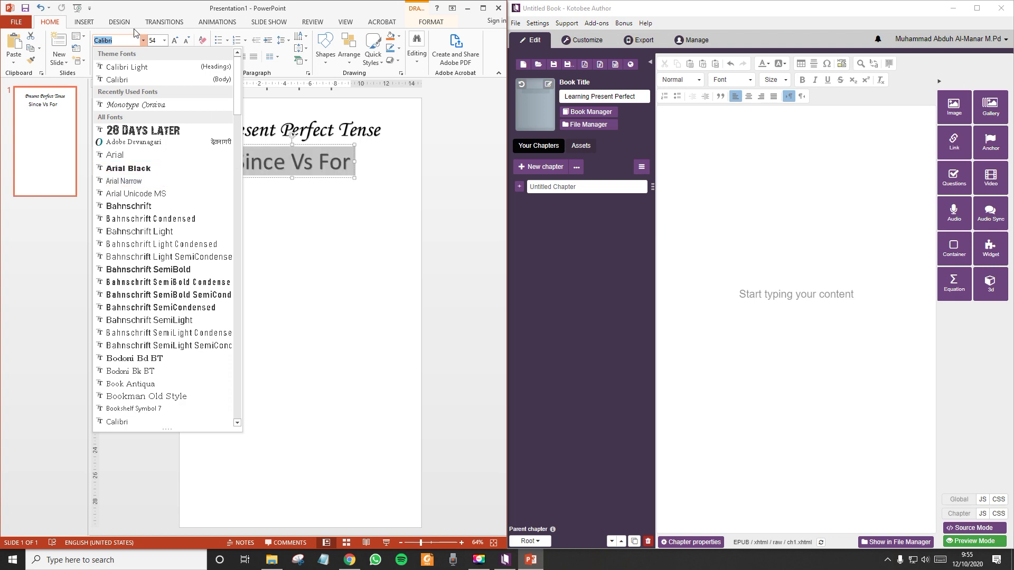
click(143, 40)
click(143, 40)
scroll(161, 249, down, 5)
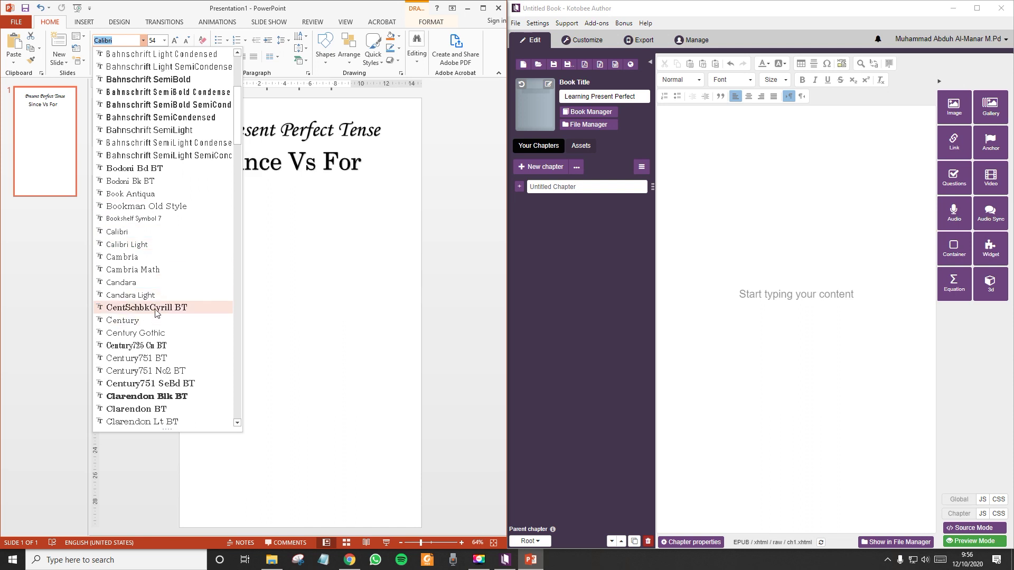
click(148, 307)
click(187, 40)
click(187, 41)
click(186, 41)
click(186, 40)
click(186, 40)
click(186, 40)
click(303, 206)
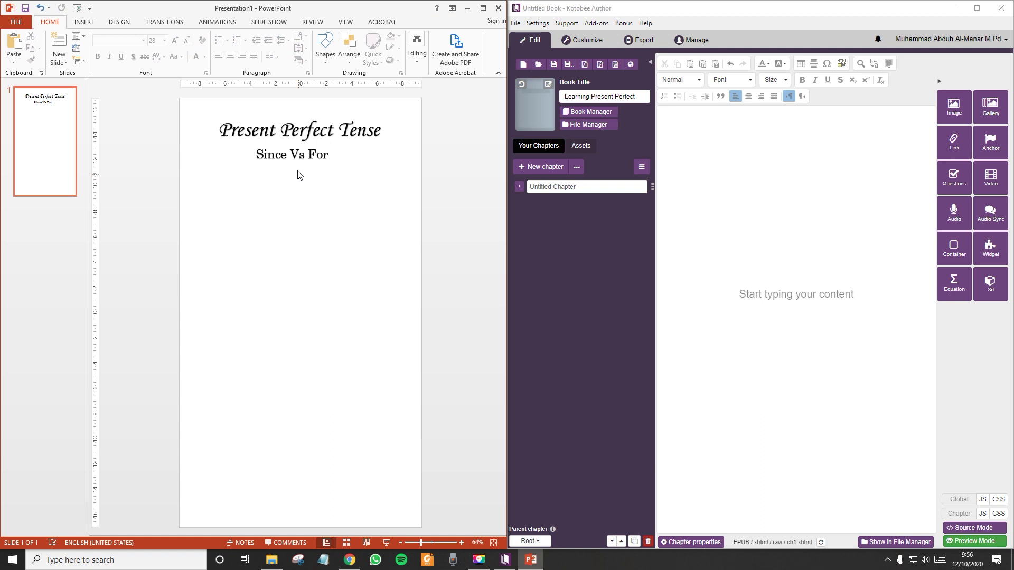
Nudge the "Since Vs For" subtitle slightly beneath the title and deselect it.
click(296, 159)
drag(297, 161, 297, 162)
click(299, 186)
click(330, 159)
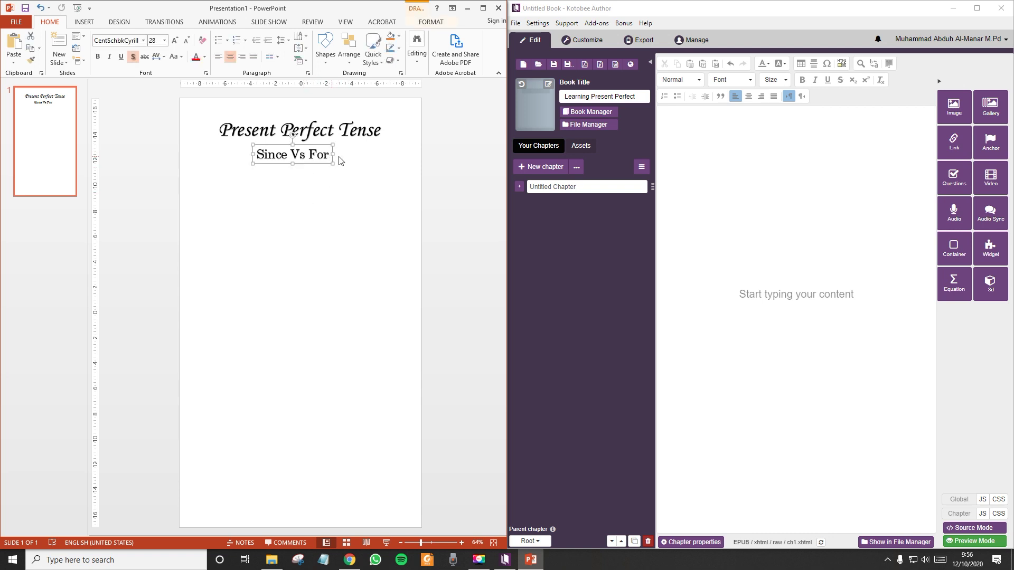
click(358, 161)
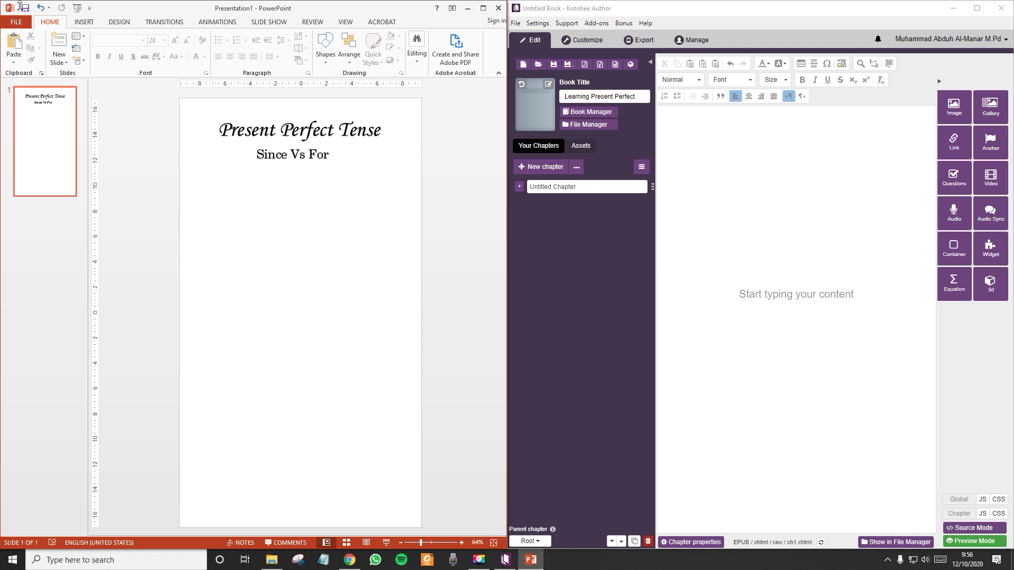
click(84, 21)
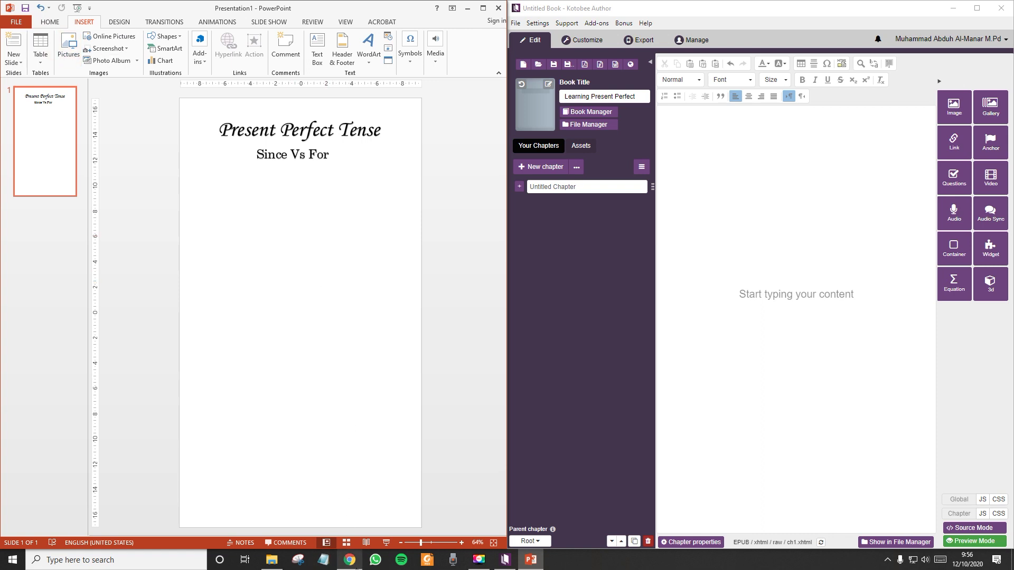
click(350, 560)
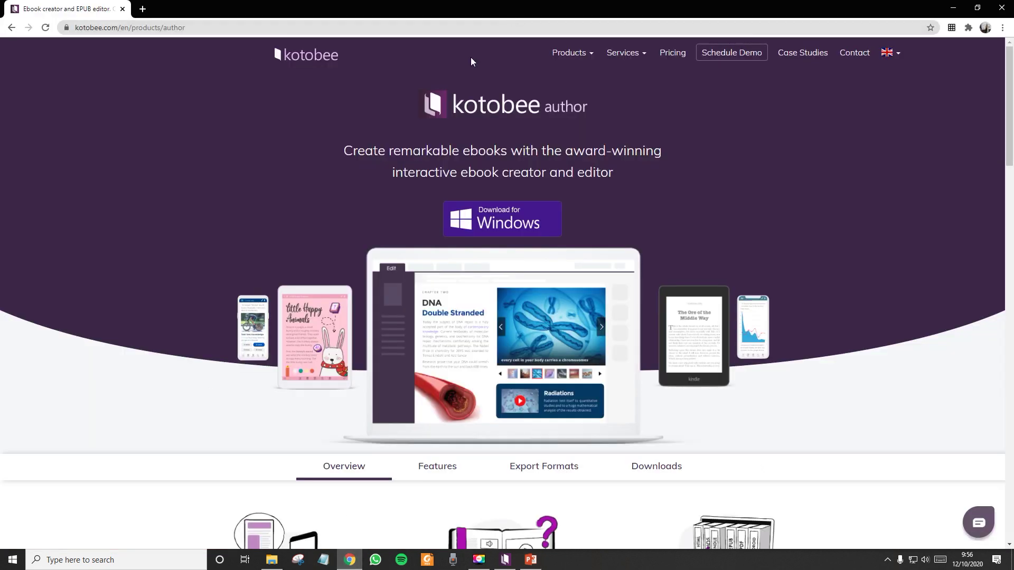
click(272, 26)
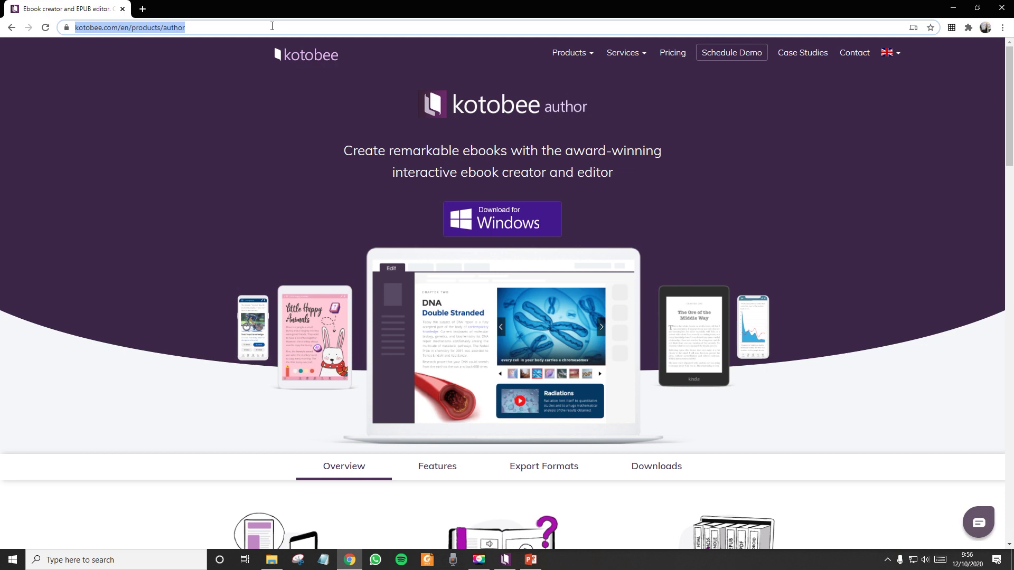
text(www.)
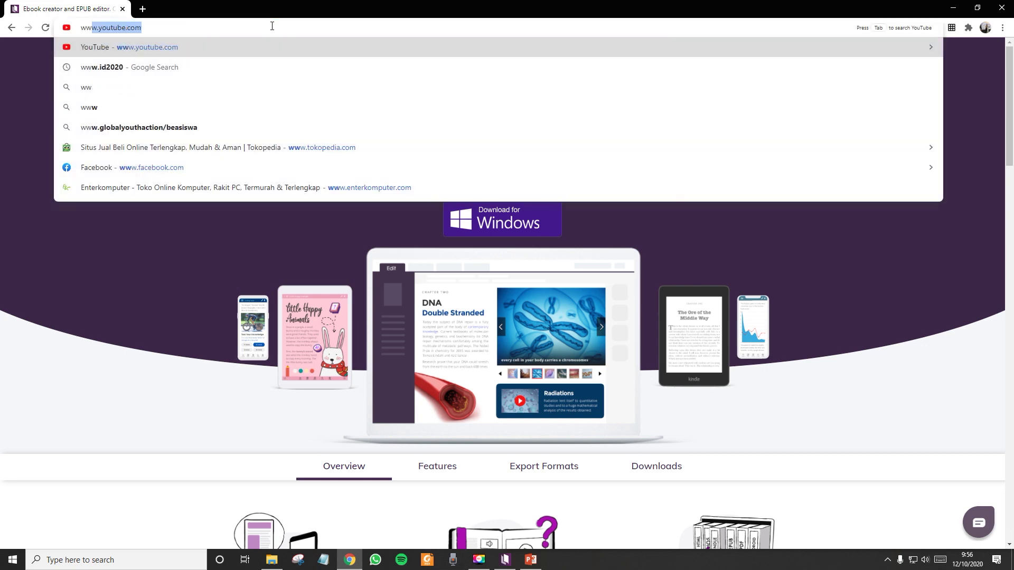
text(freepik)
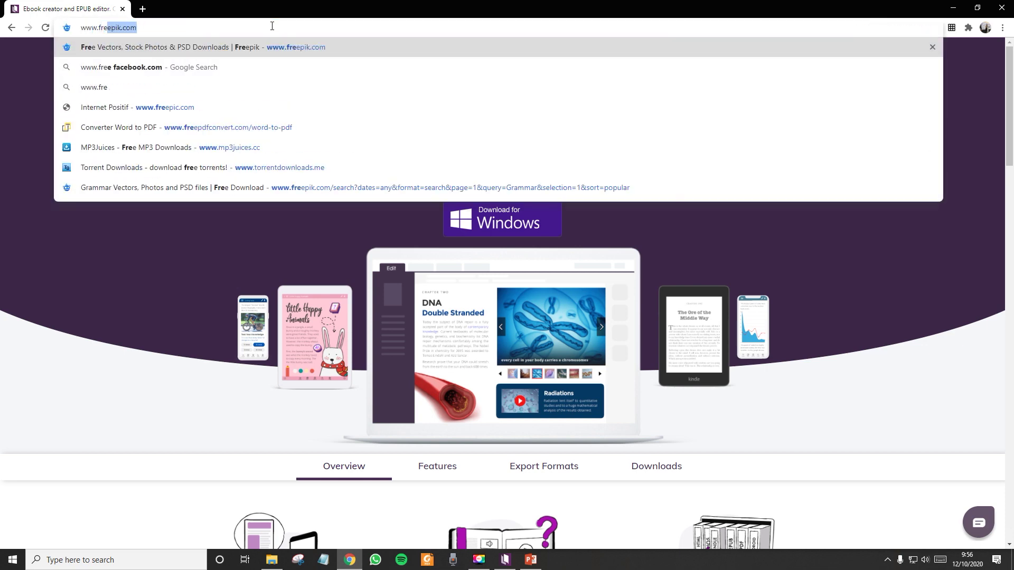
key(Right)
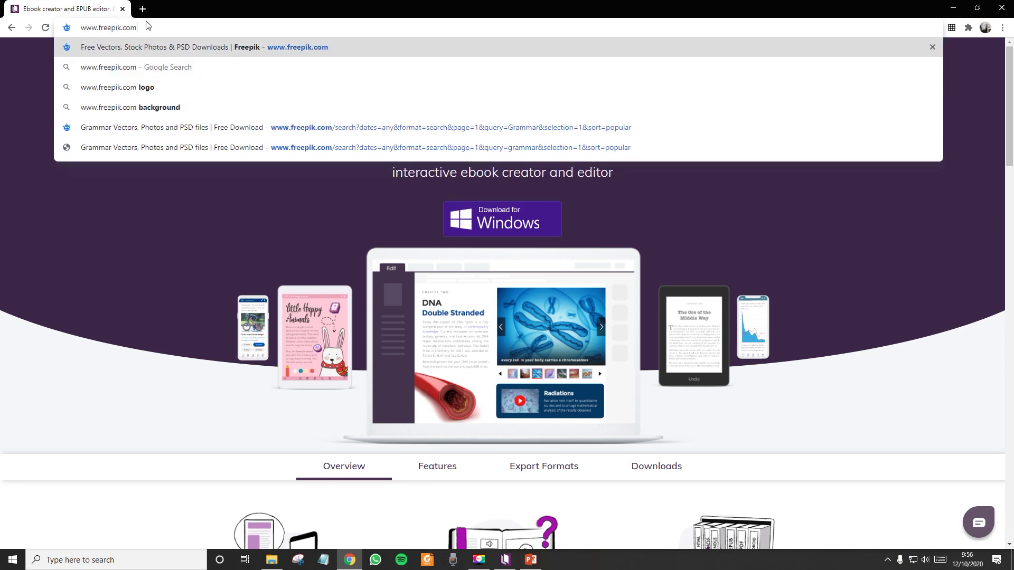
key(Return)
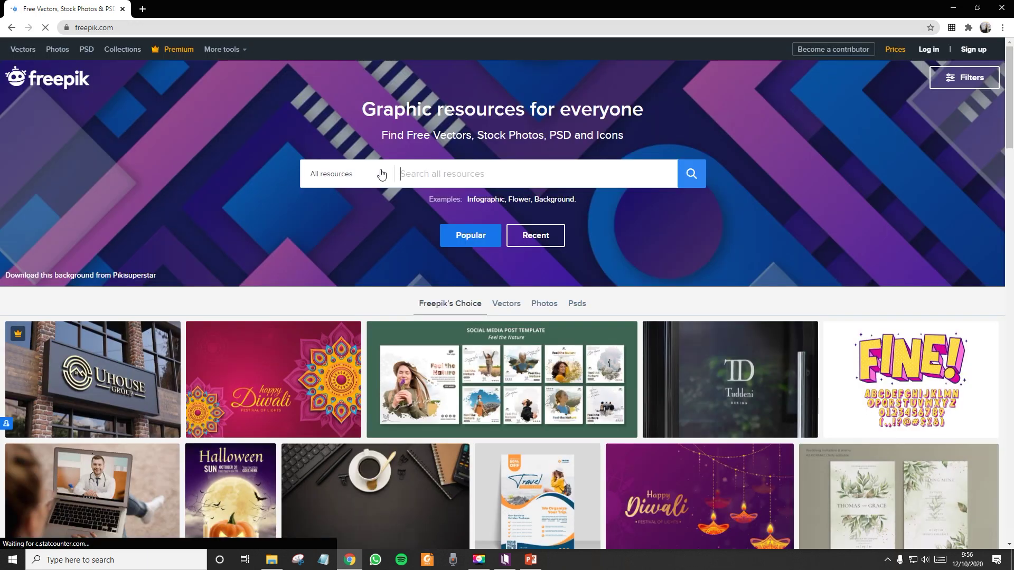
Restrict the Freepik search to free resources.
click(381, 174)
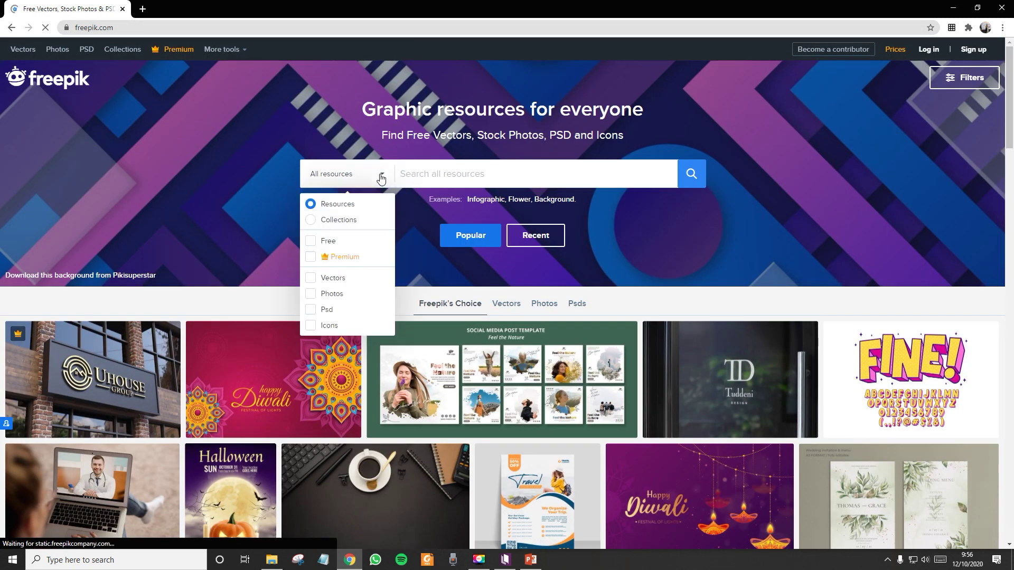
click(312, 242)
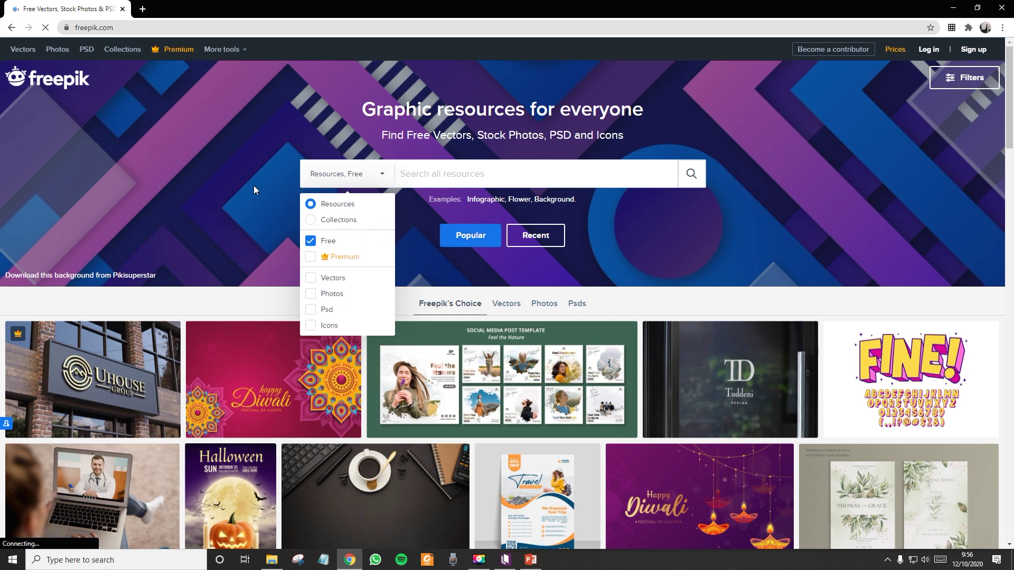
click(239, 290)
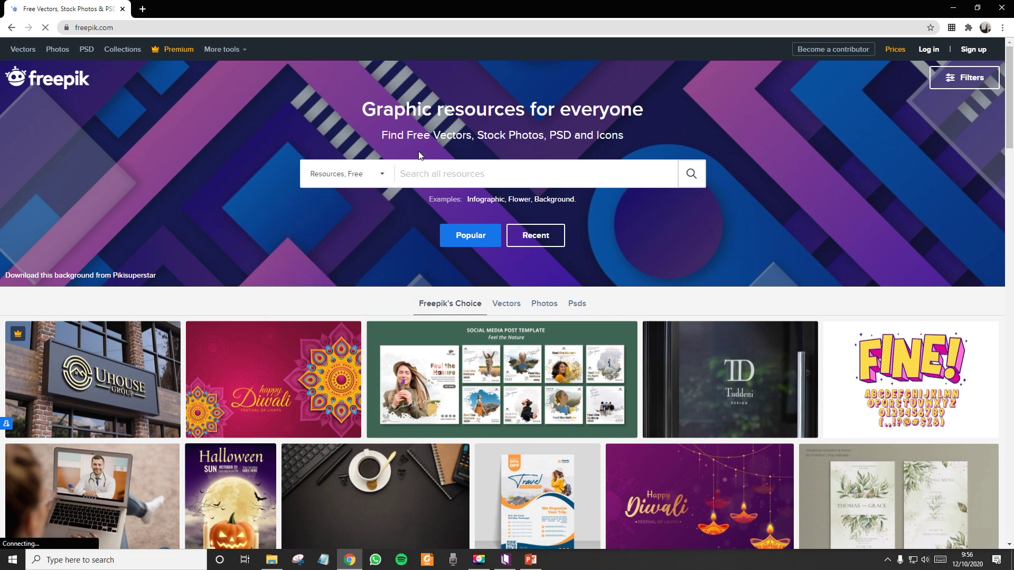
click(383, 180)
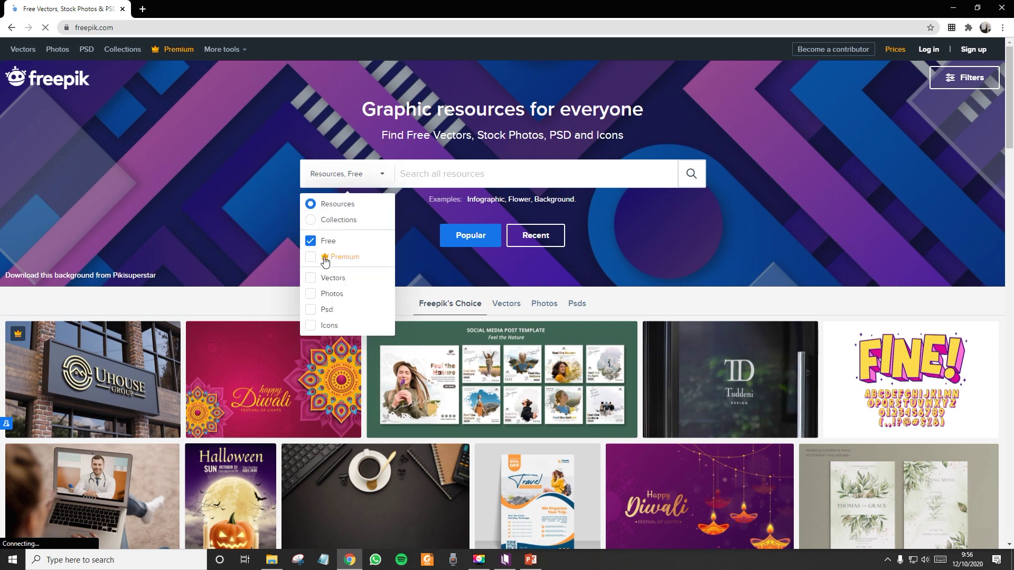
click(271, 292)
click(370, 176)
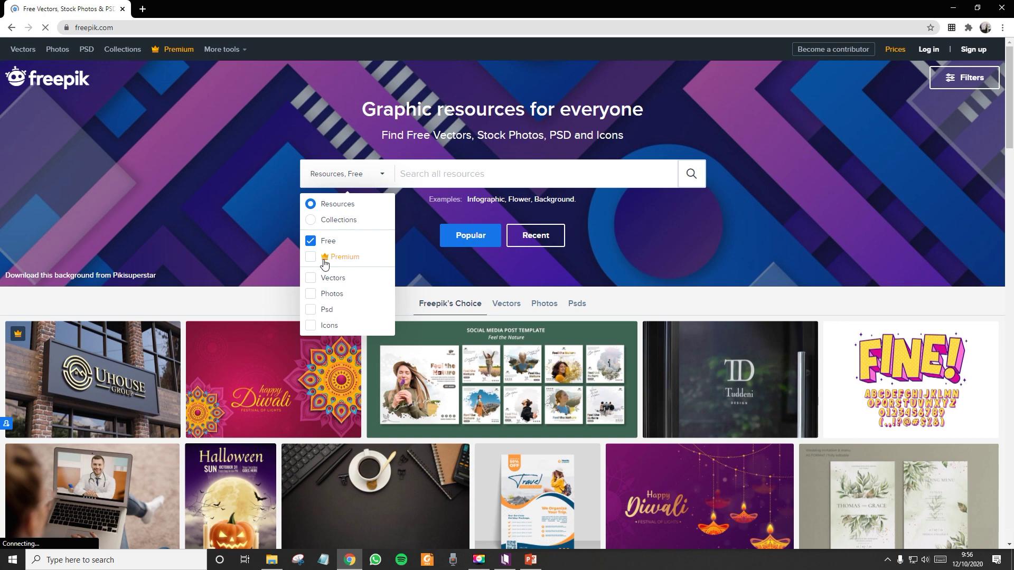
click(259, 299)
Search Freepik for "grammar" and close the pop-up advertising window.
click(426, 170)
text(grammar)
key(Return)
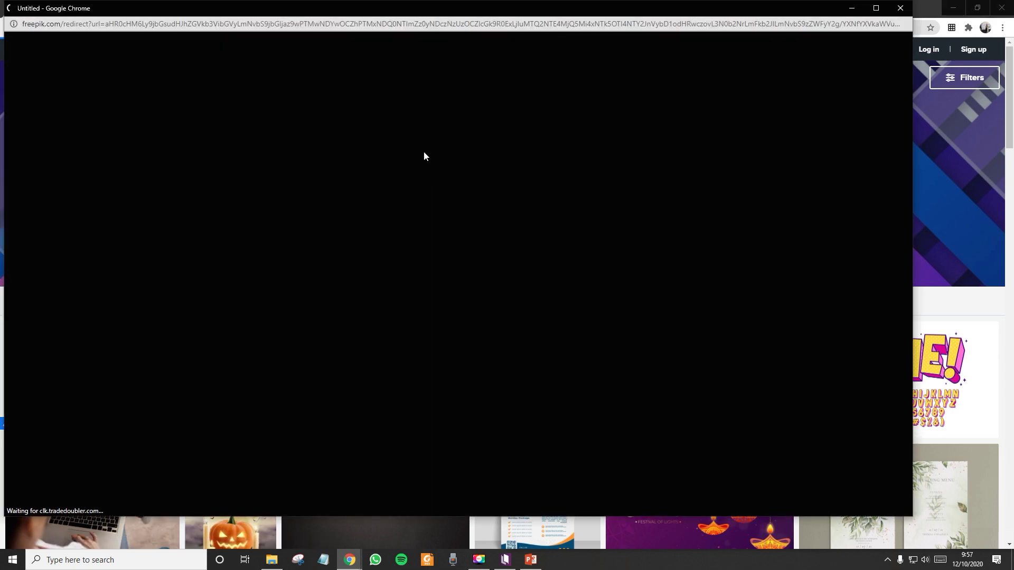
click(892, 12)
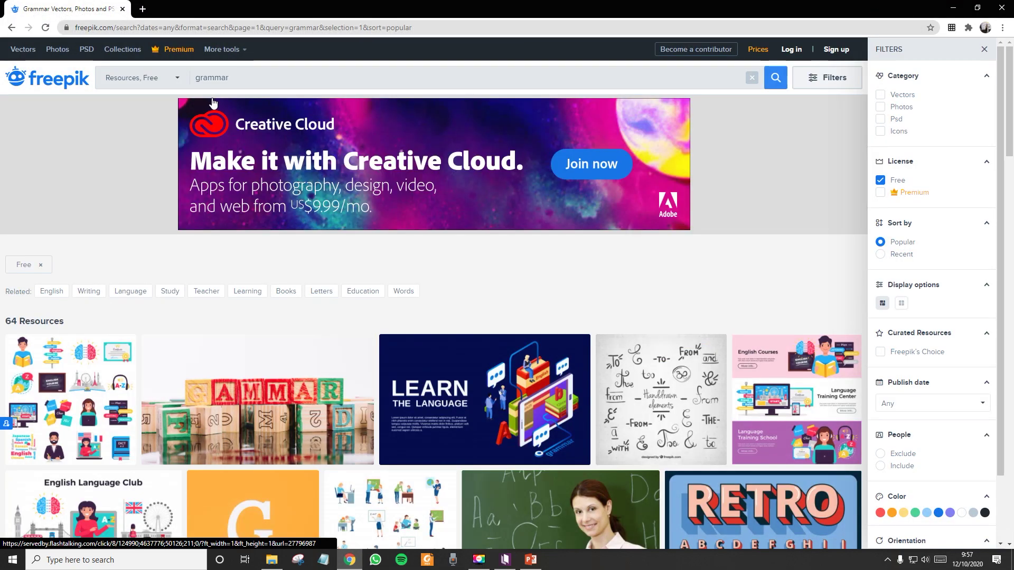
Browse the grammar results, view the download options of the colourful letter cubes photo, and return to the results.
scroll(271, 346, down, 4)
scroll(284, 317, down, 2)
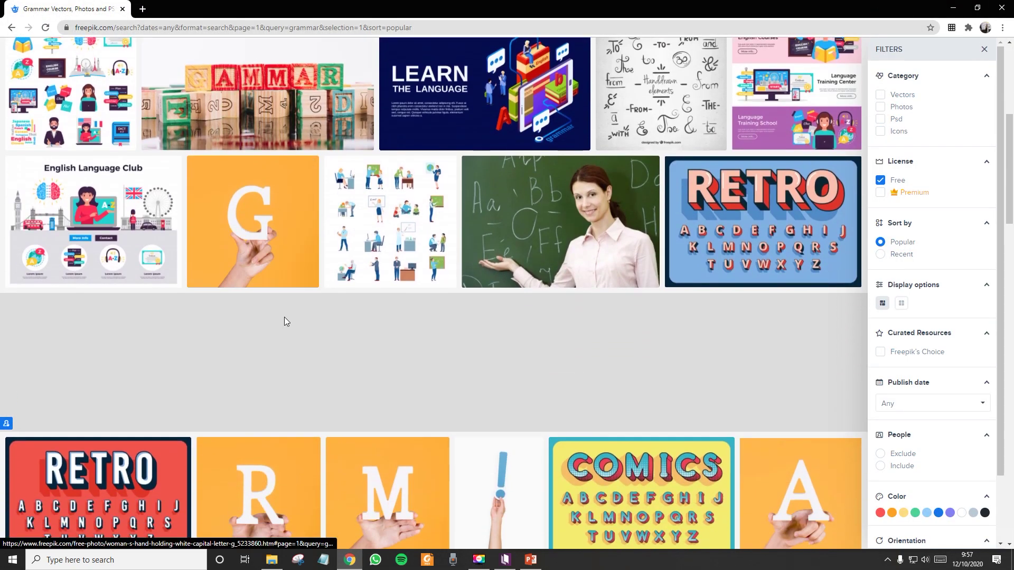
scroll(59, 310, up, 3)
click(280, 288)
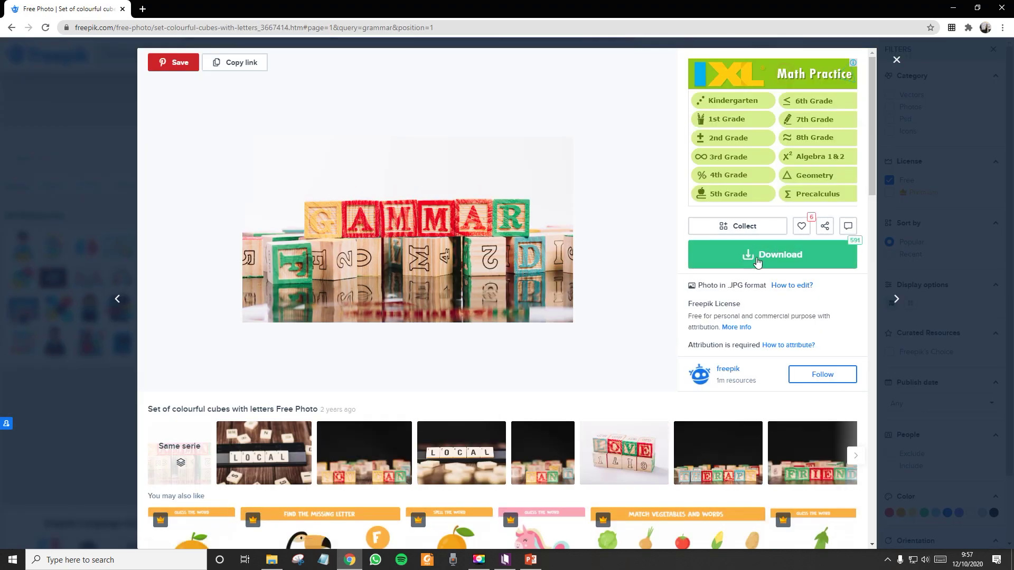
click(770, 252)
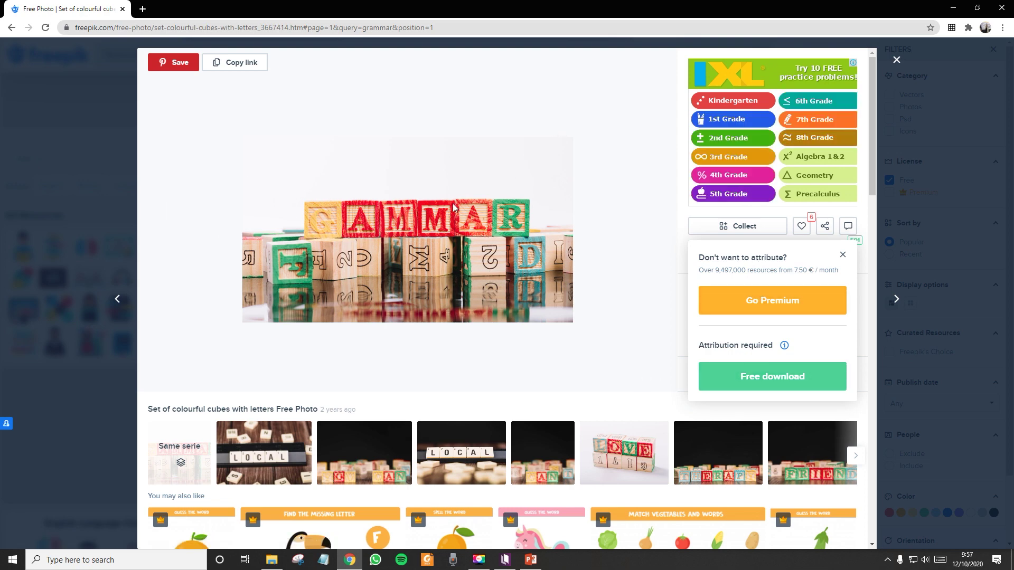
click(896, 59)
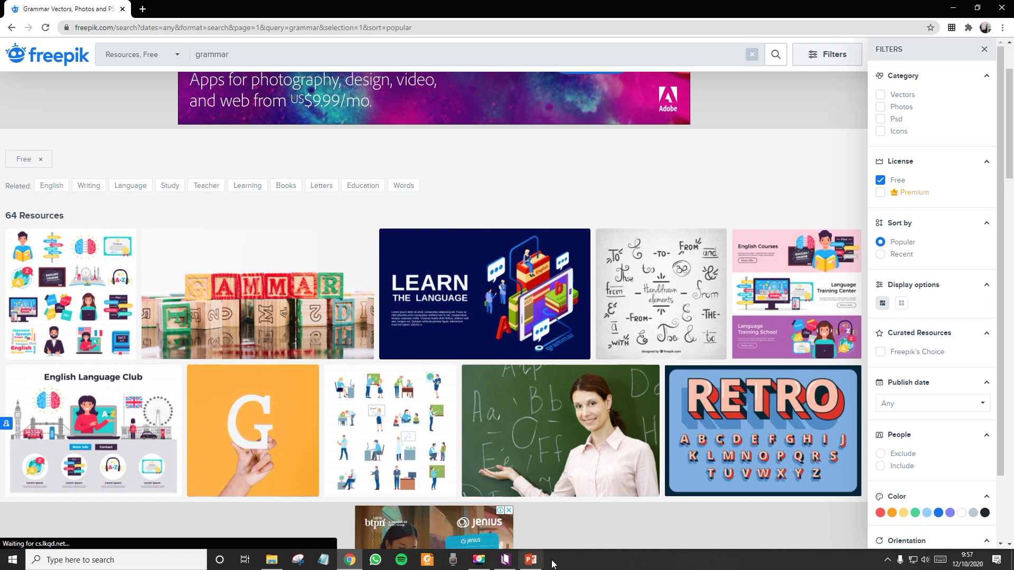
Switch to PowerPoint, insert the picture 548560-PJZDW1-936 from the Desktop, and move it up beneath the "Since Vs For" subtitle.
click(531, 559)
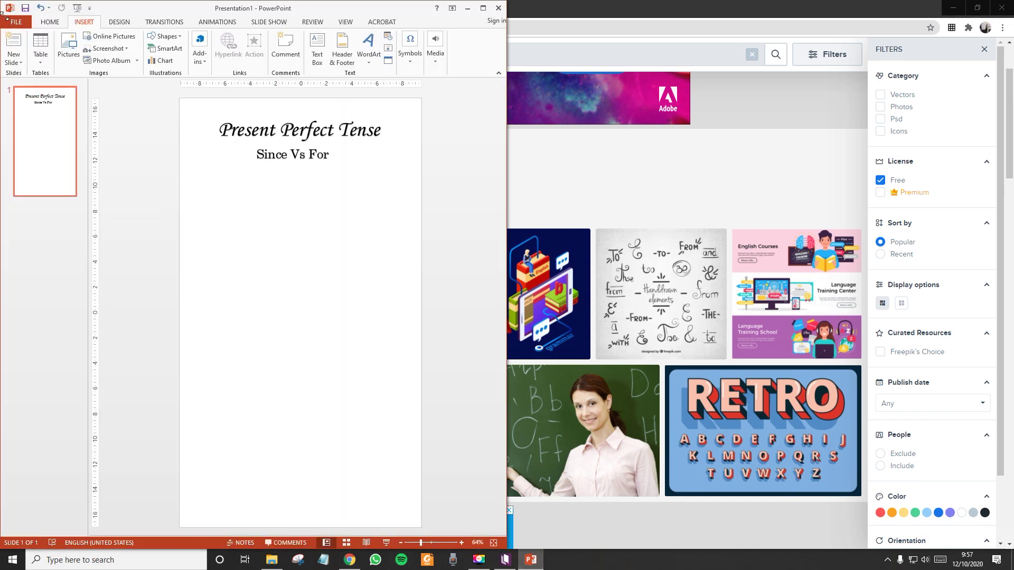
click(68, 47)
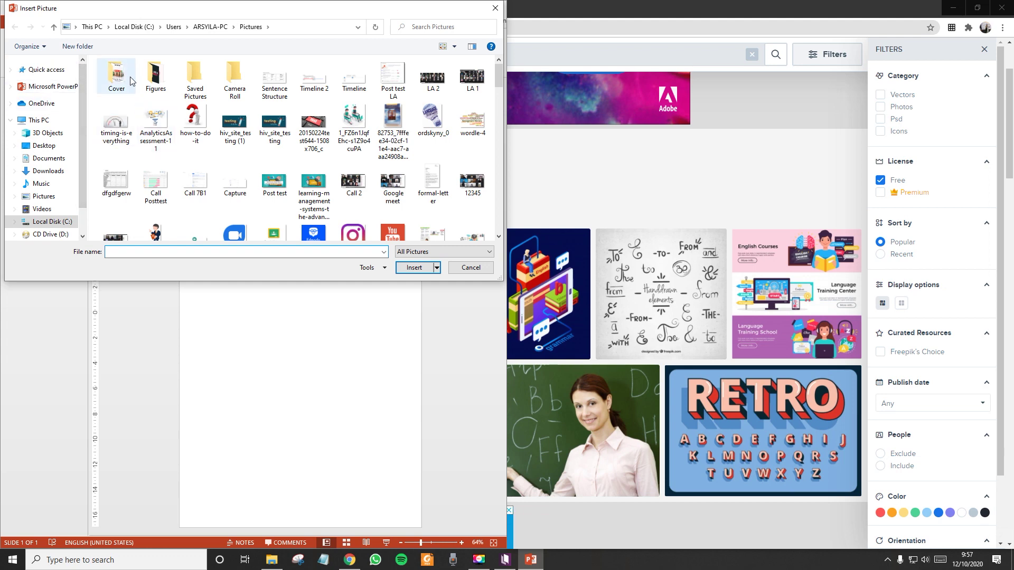
scroll(341, 142, down, 3)
scroll(341, 141, up, 3)
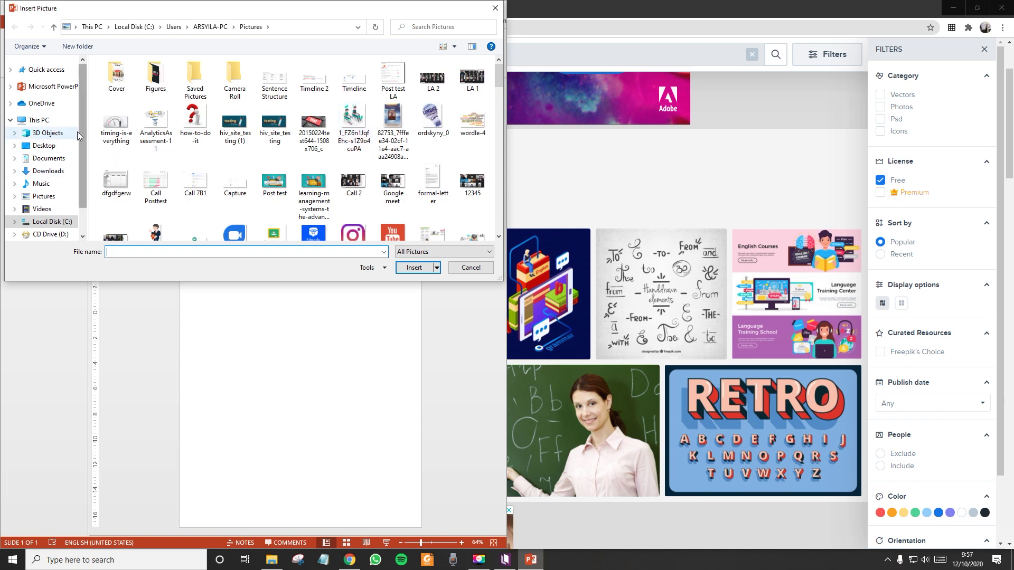
click(44, 146)
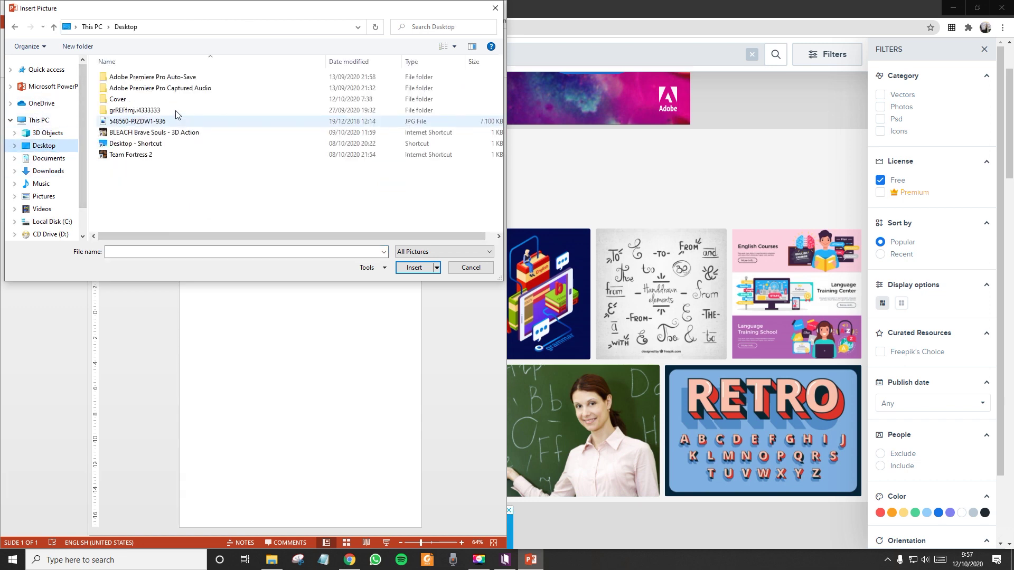
click(130, 123)
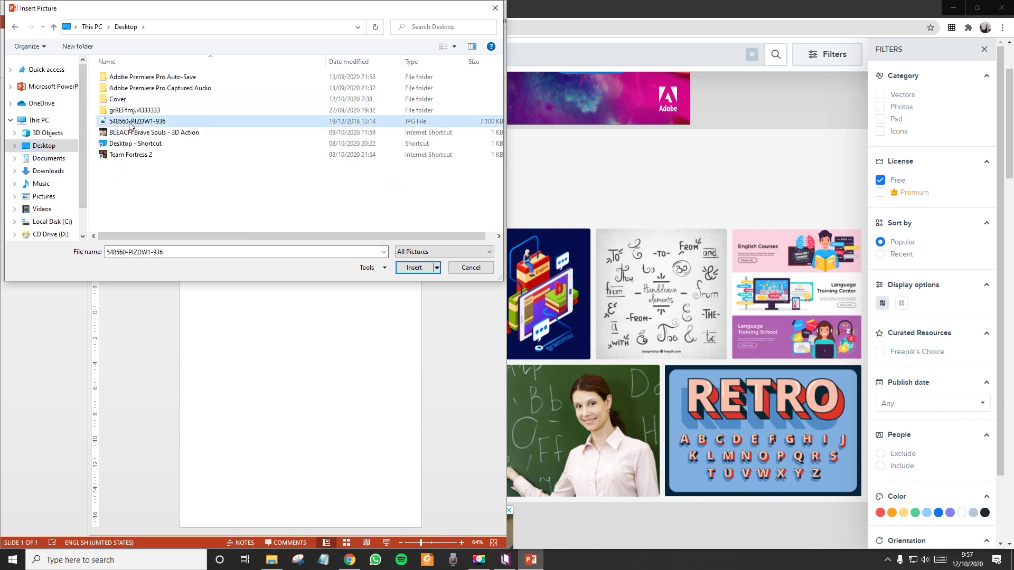
click(481, 268)
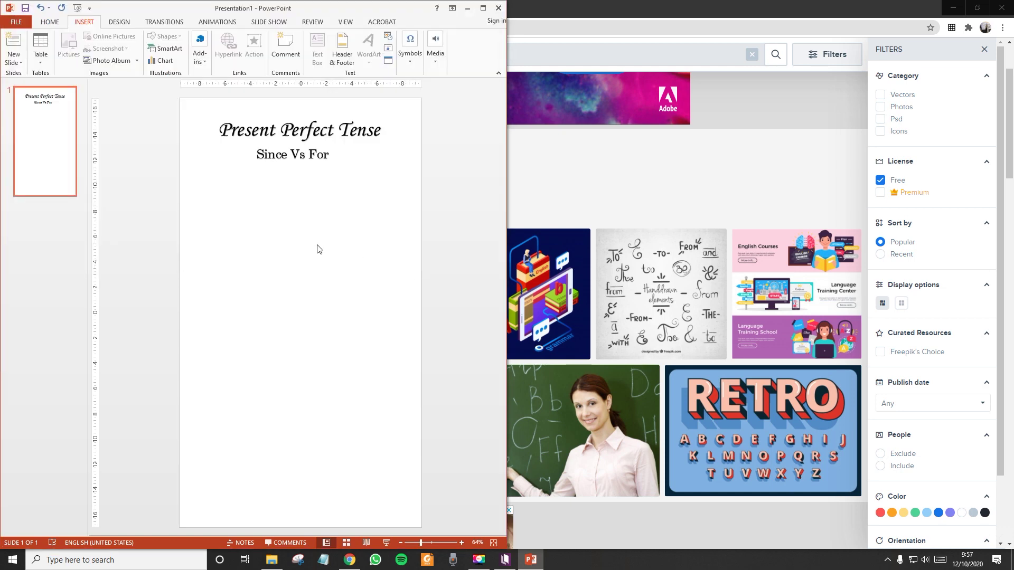
drag(282, 313, 285, 256)
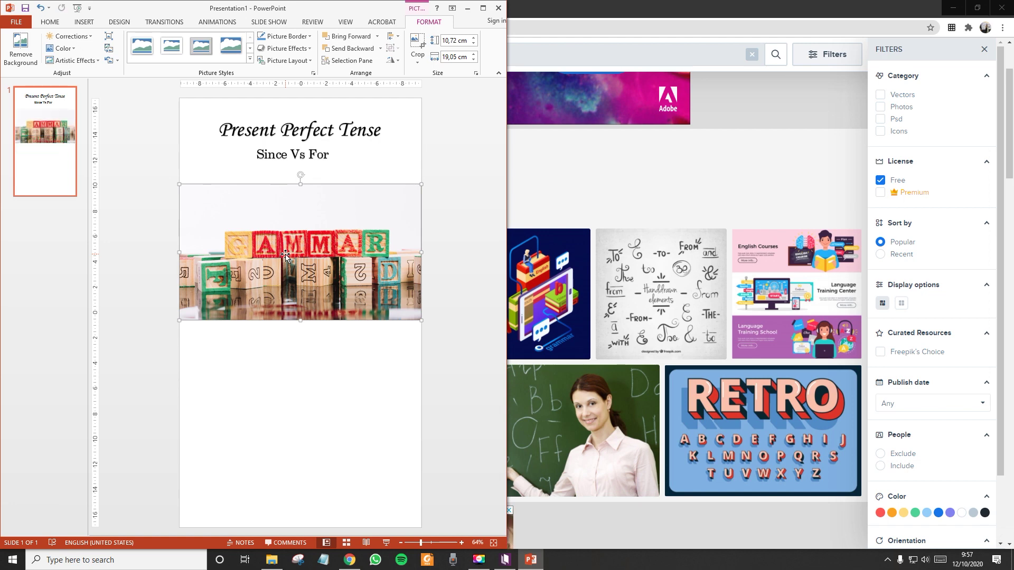
key(Escape)
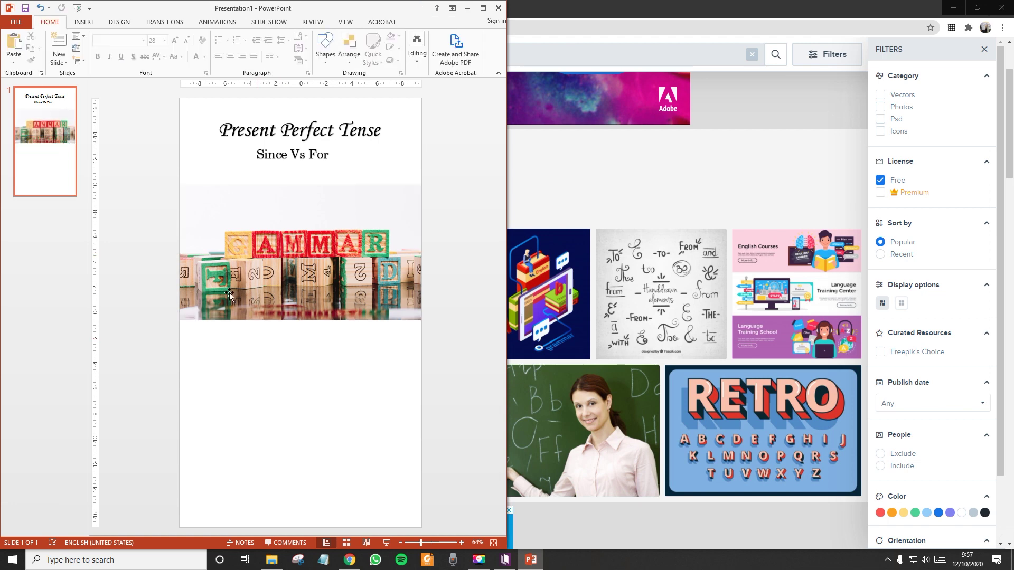
Insert another plain WordArt text box on the cover slide.
click(85, 22)
click(370, 51)
click(378, 86)
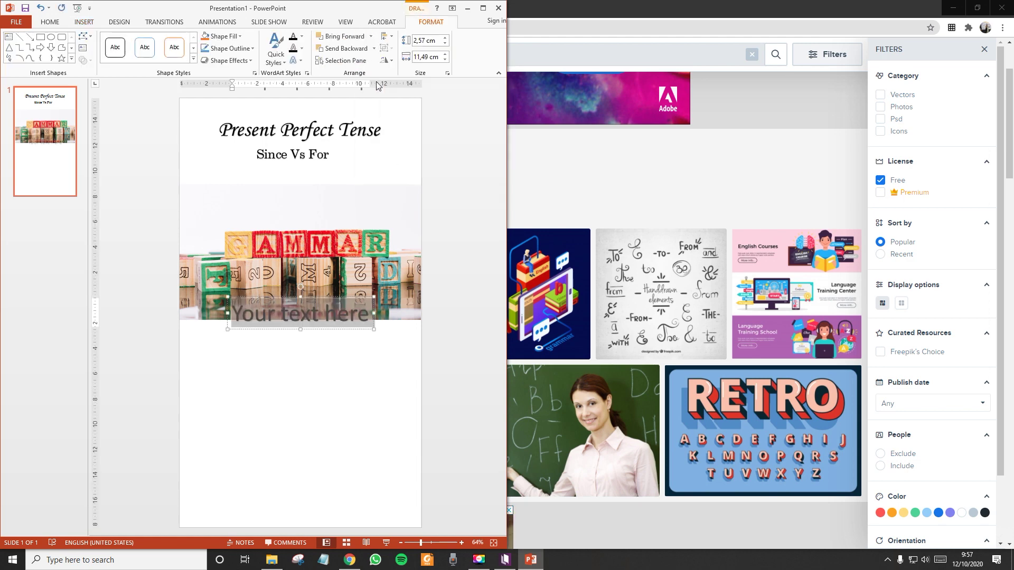
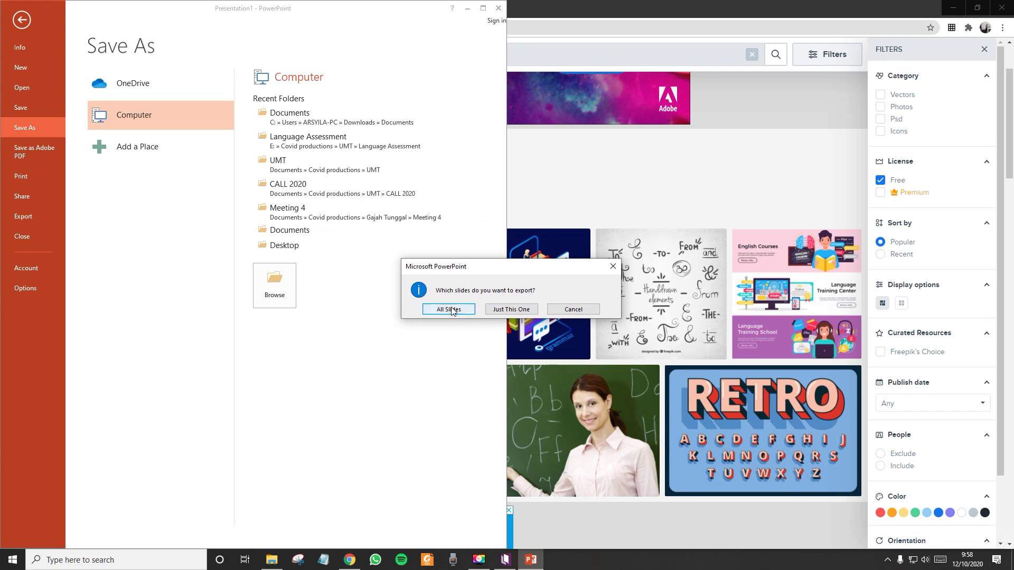
Export only the current cover slide and keep the presentation open without saving it.
click(512, 314)
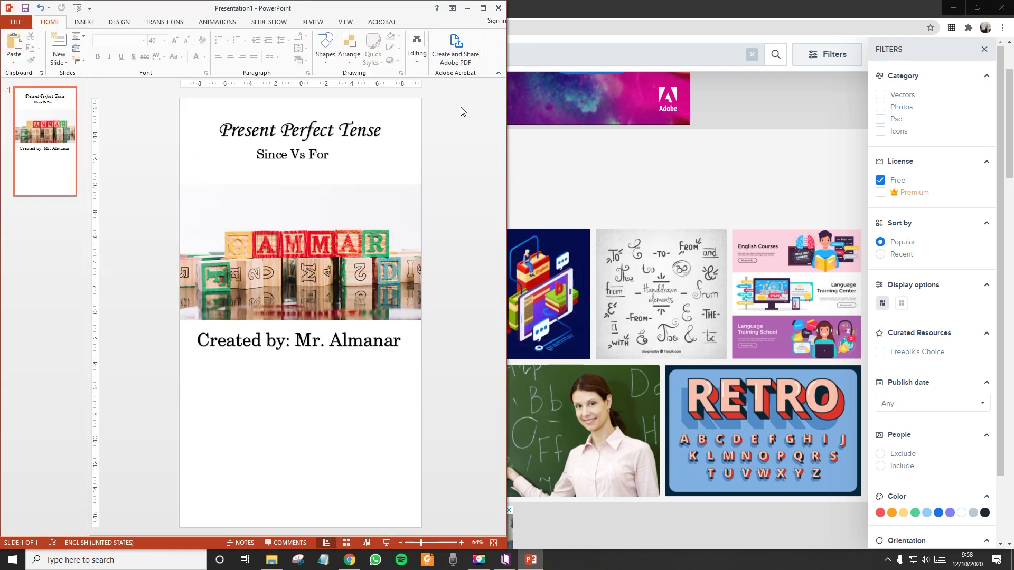
click(499, 10)
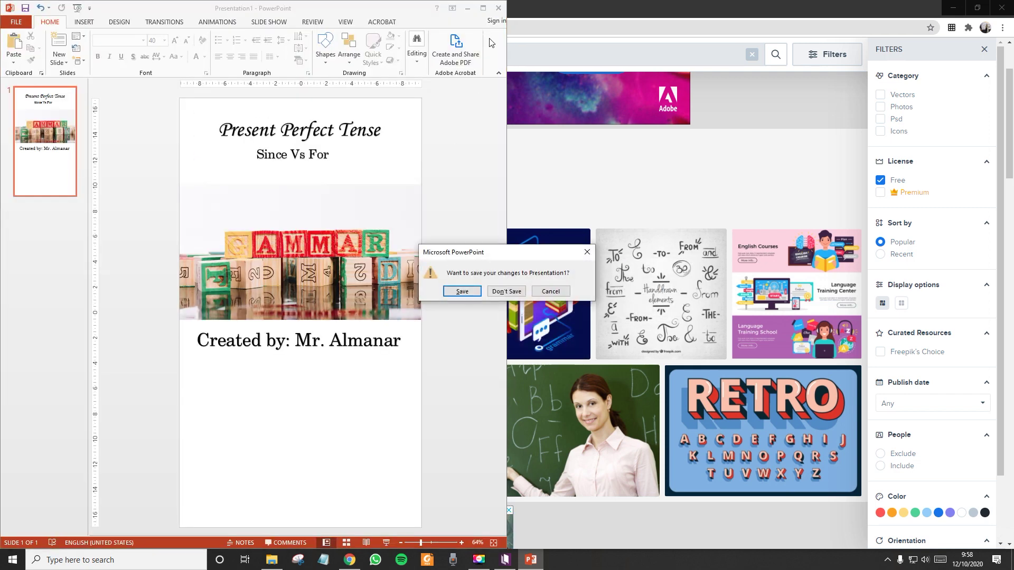
click(551, 291)
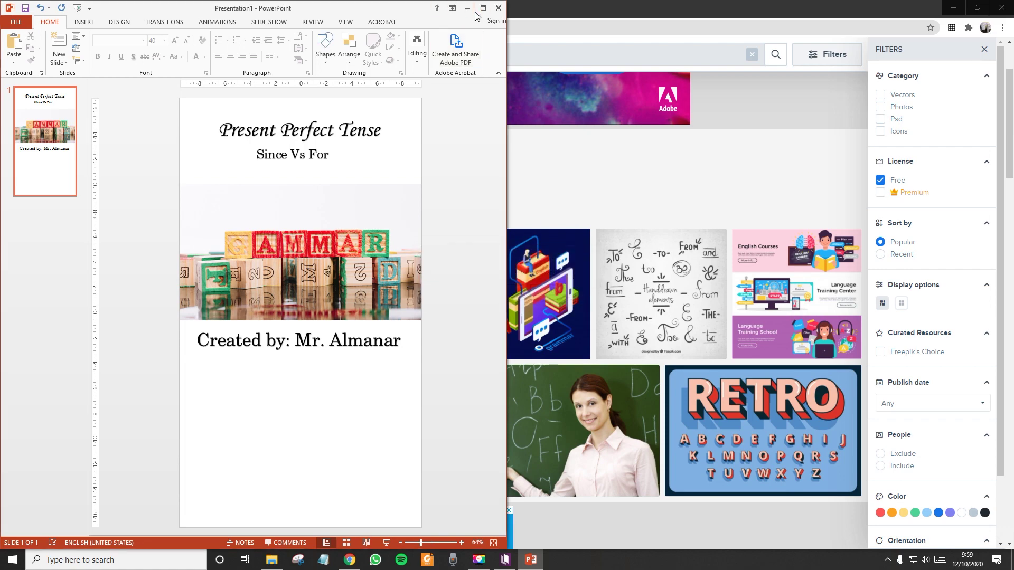
Switch to Kotobee Author and set Slide1 from the Desktop folder Cover Kotobee as the book's cover image.
click(467, 8)
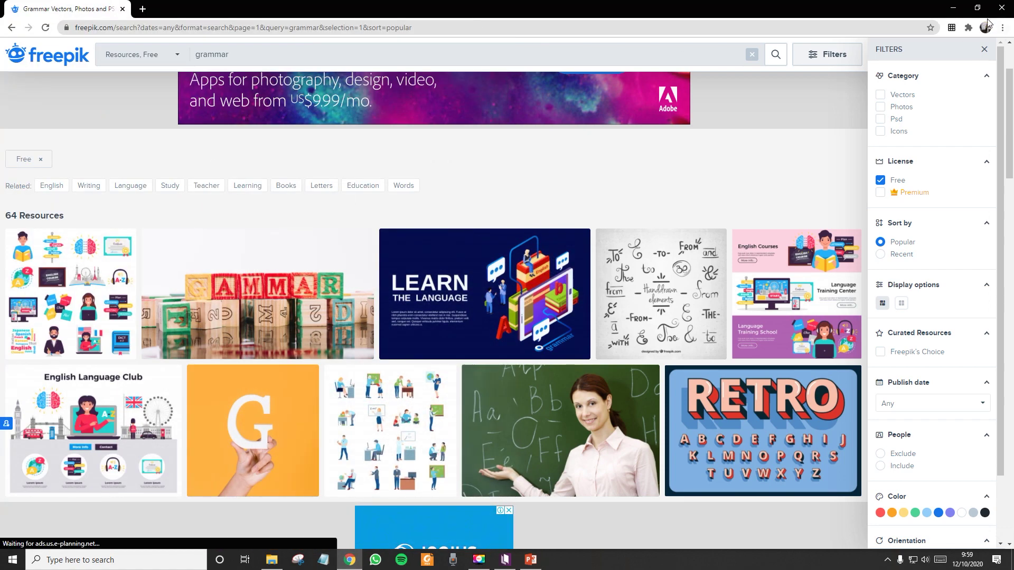
click(954, 8)
click(977, 7)
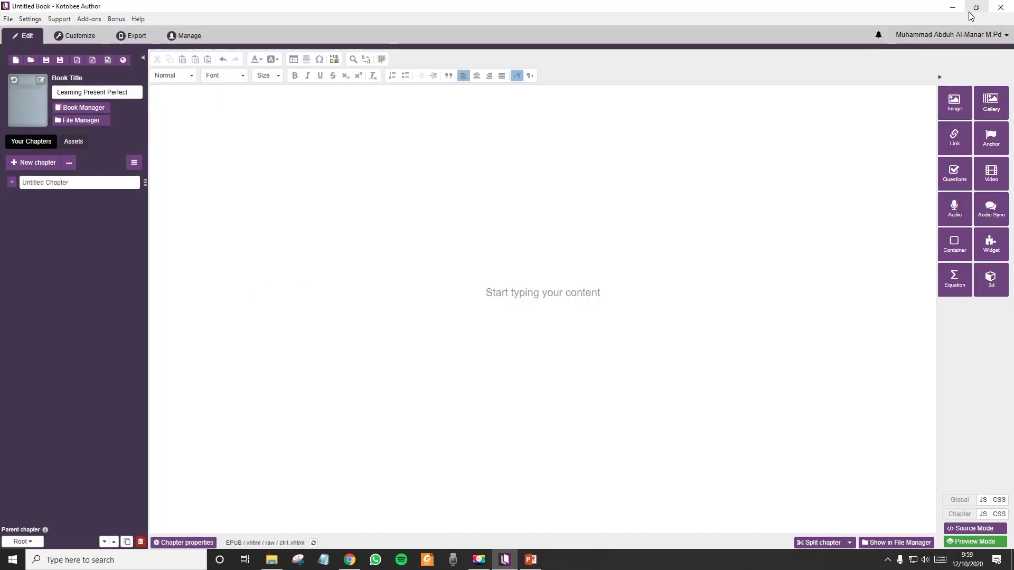
click(281, 313)
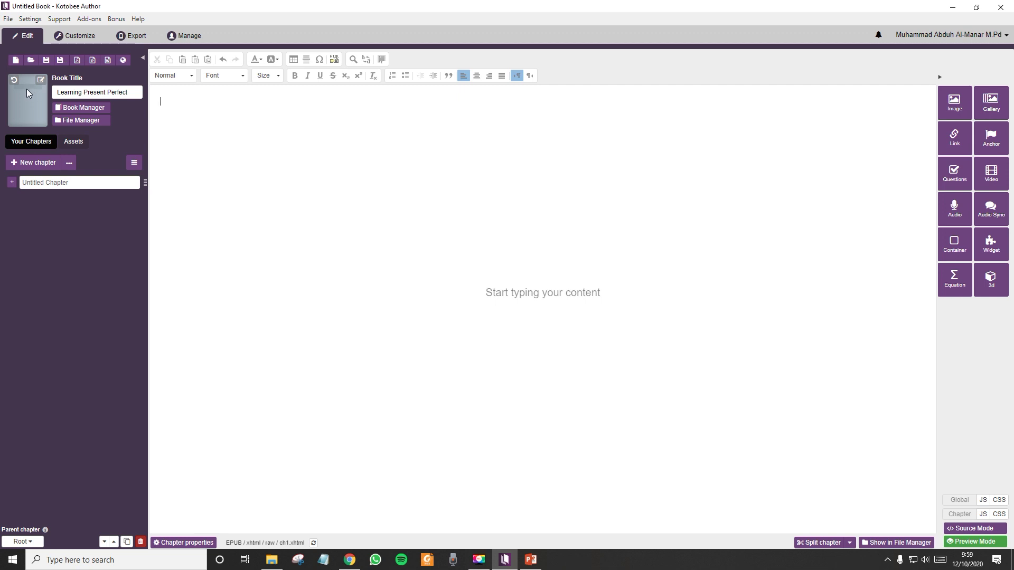
click(40, 80)
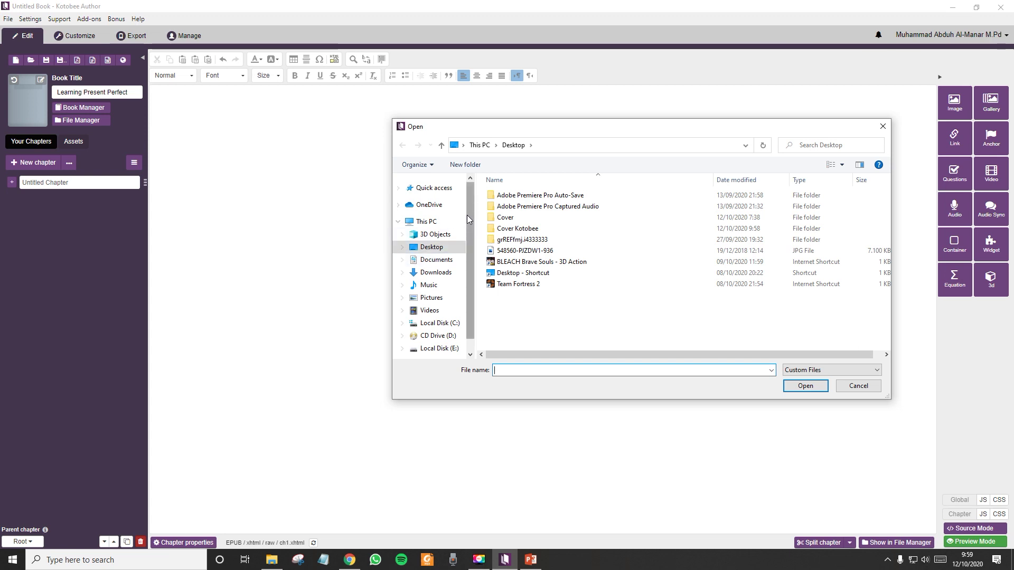
double_click(506, 229)
click(506, 233)
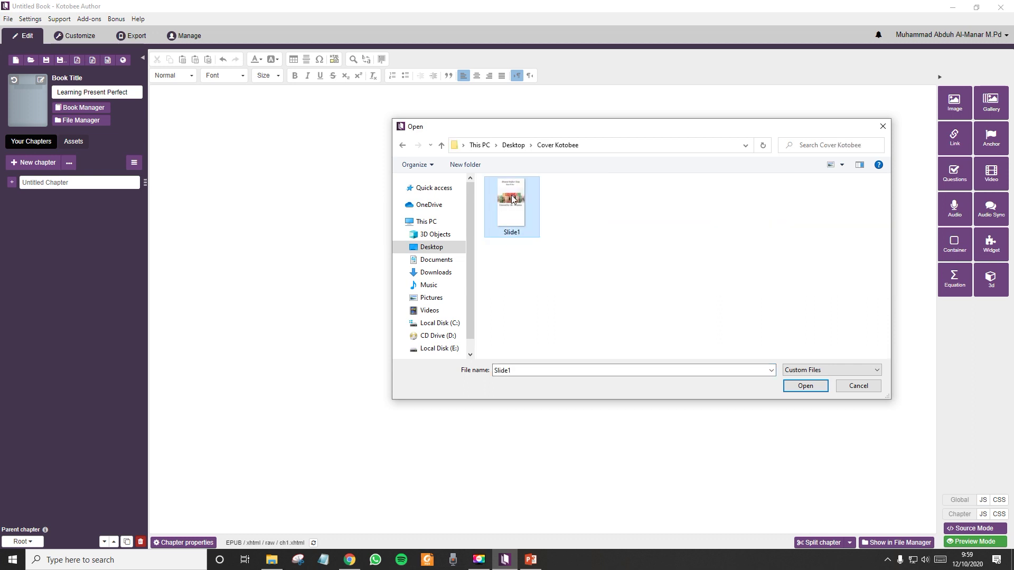
click(805, 387)
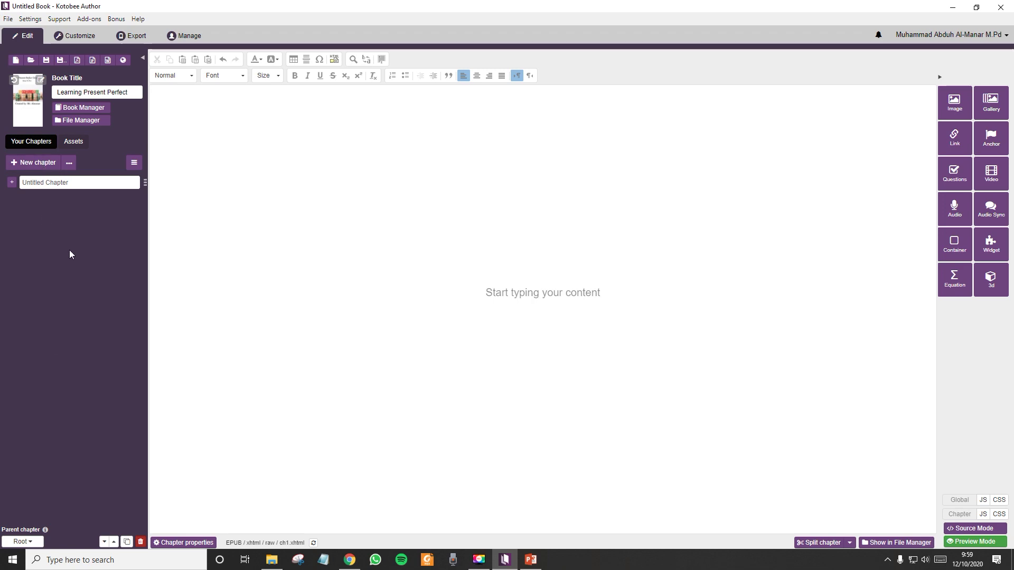
Open the recent Word document "Present perfect Since Vs For" side by side with Kotobee Author, giving Kotobee the wider share.
key(super+Right)
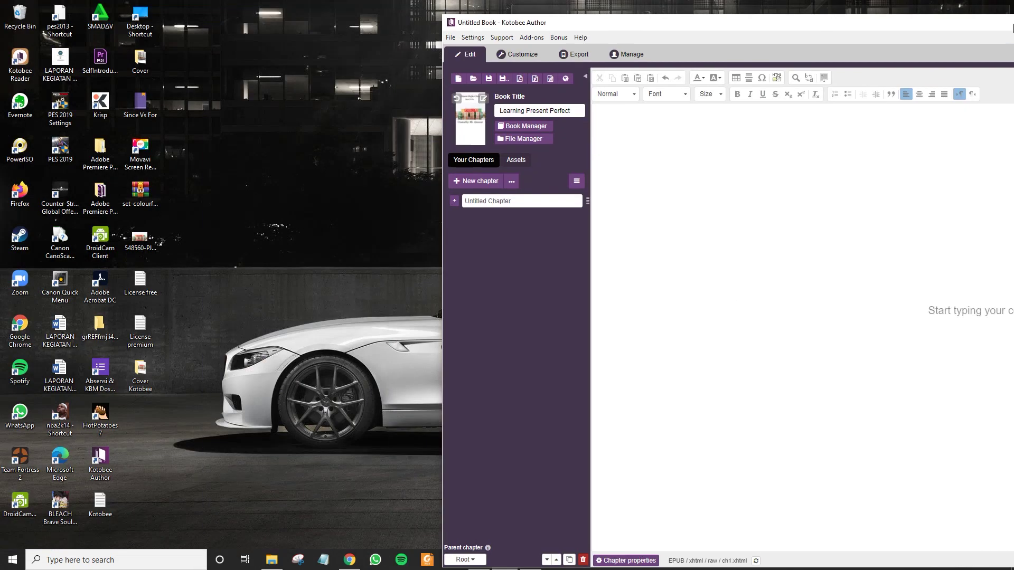
click(701, 219)
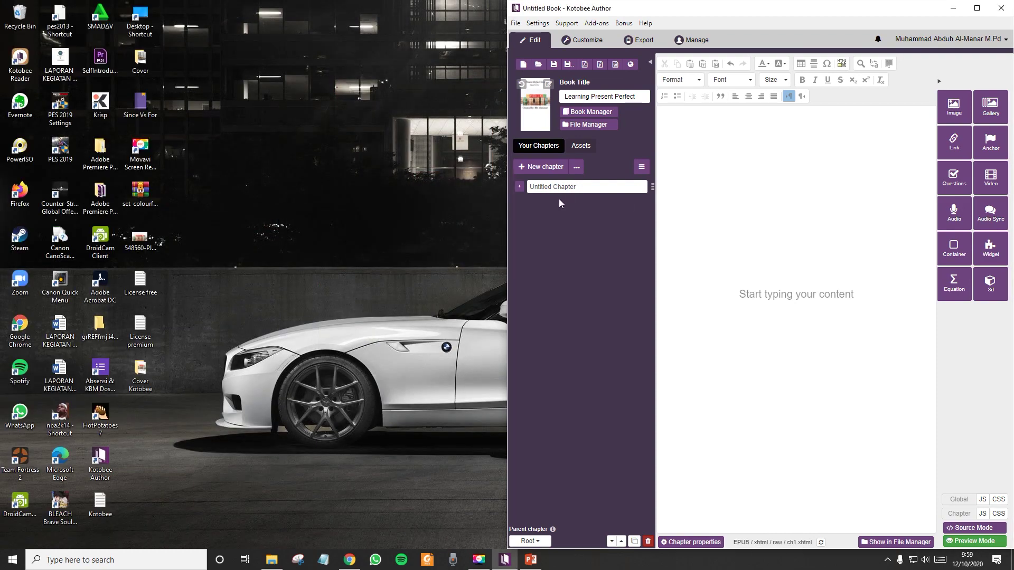
right_click(410, 521)
key(Escape)
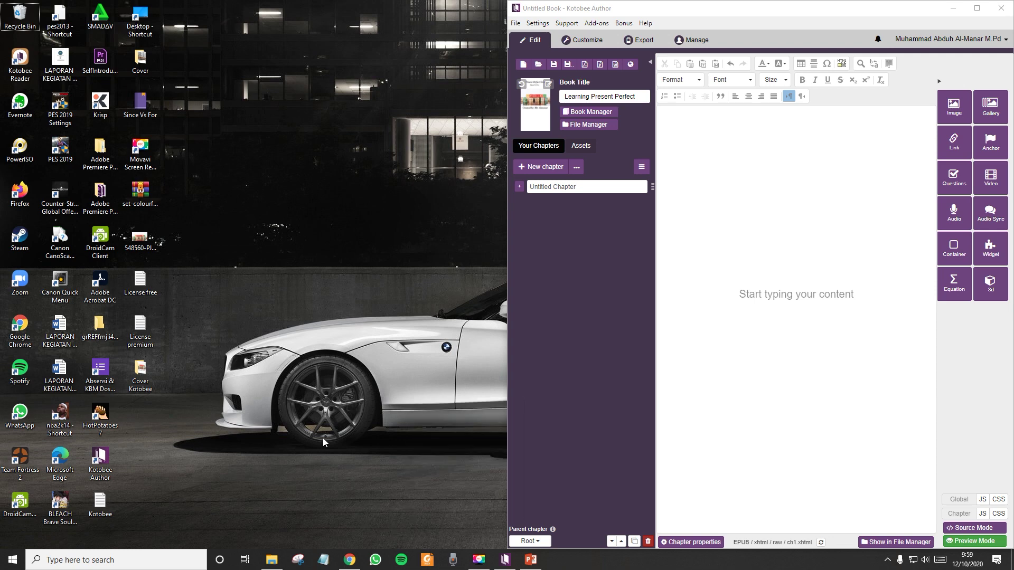
key(super)
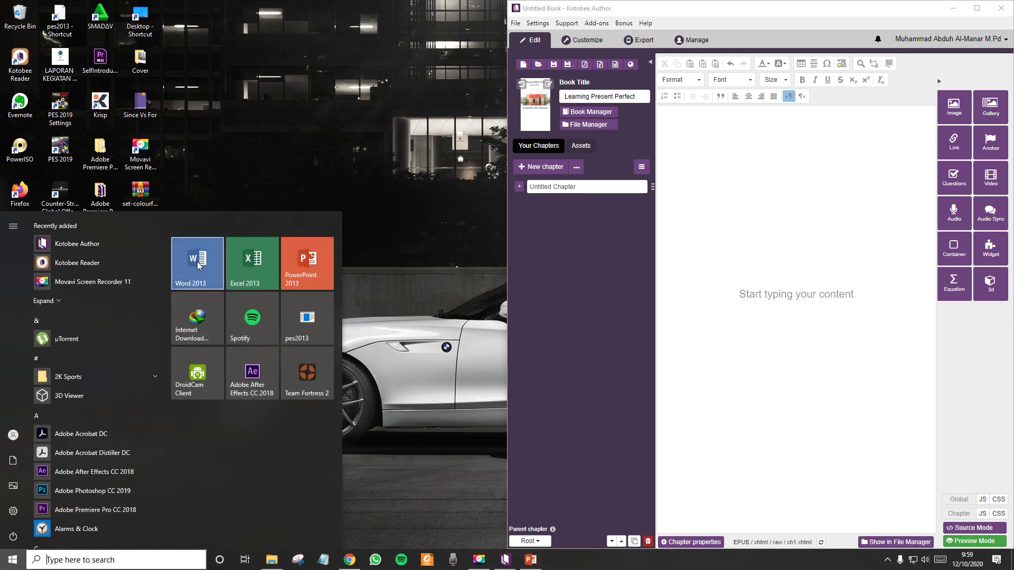
click(198, 263)
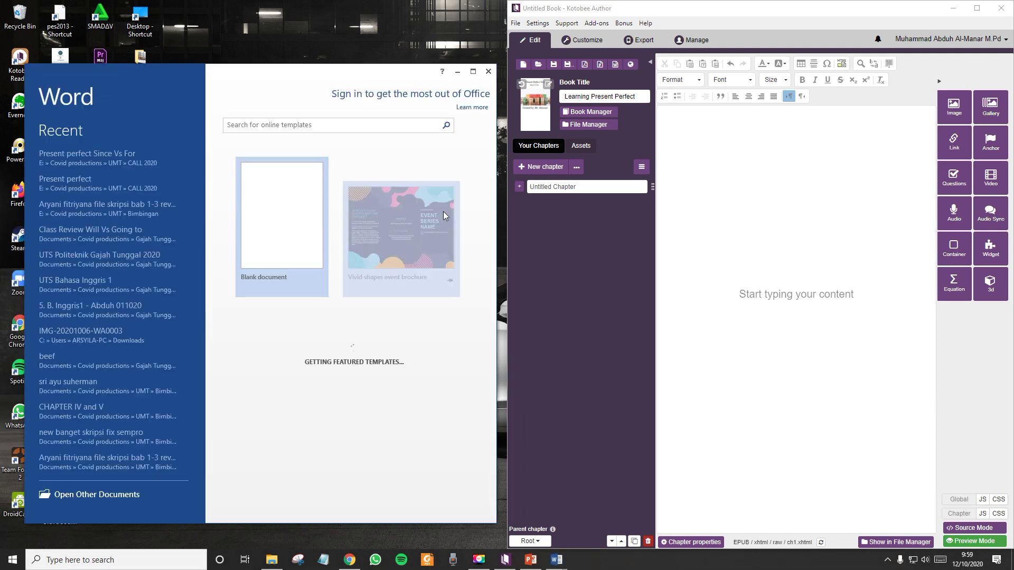
click(85, 159)
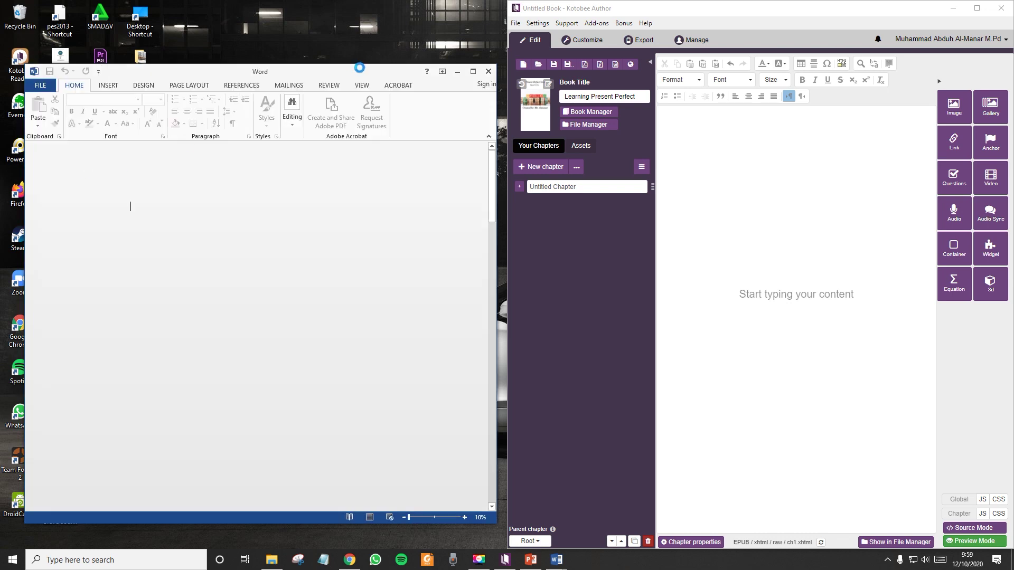
drag(317, 71, 1, 74)
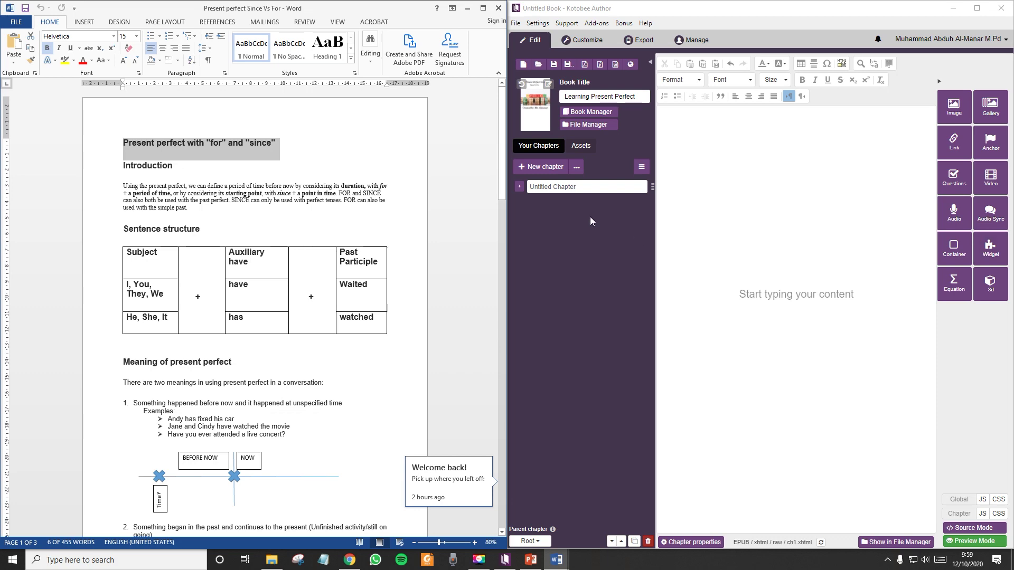
drag(506, 243, 353, 247)
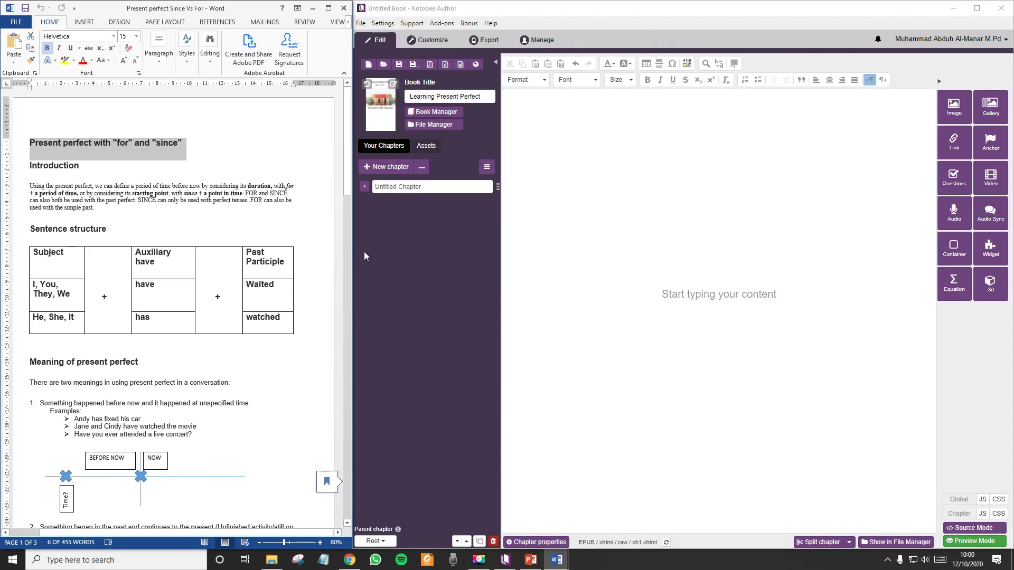
Rename the untitled chapter in Kotobee Author as "Cover".
click(402, 187)
key(ctrl+a)
text(Cover)
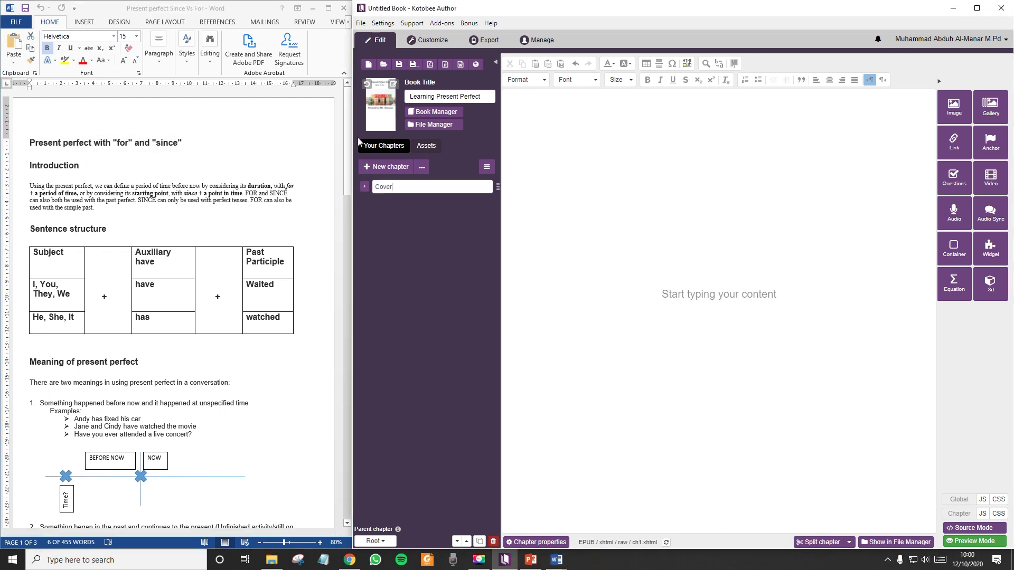
Insert the Slide1 image from the Cover Kotobee folder into the Cover chapter with the default layout options.
click(708, 186)
click(956, 111)
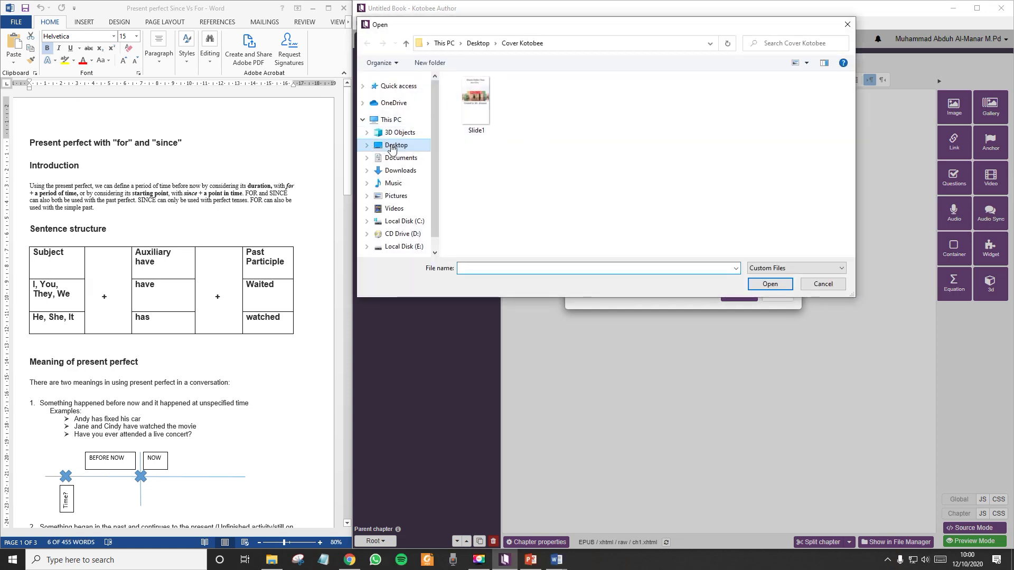
click(391, 146)
double_click(483, 127)
click(477, 103)
click(763, 284)
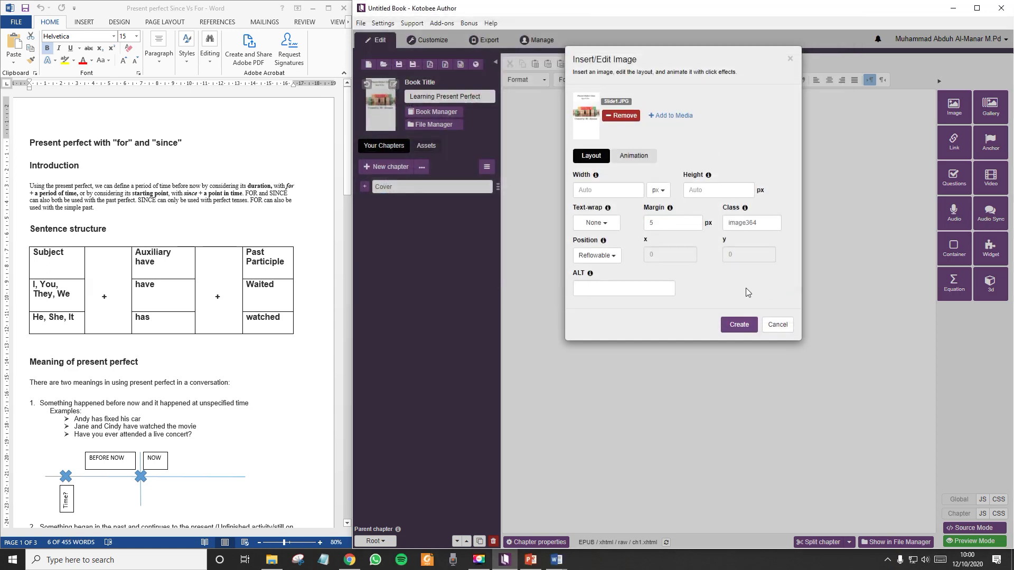
click(740, 327)
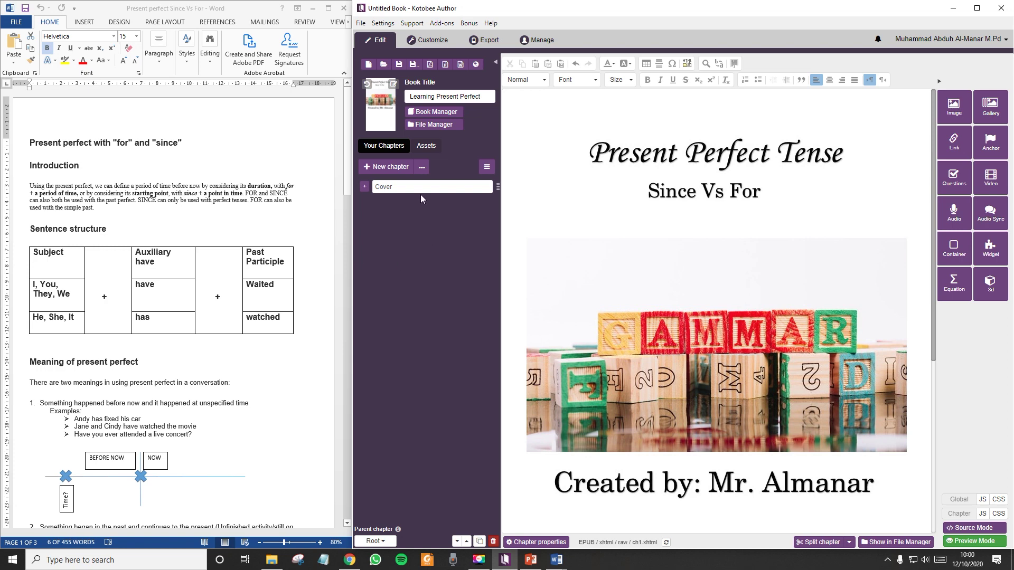
Copy the Introduction heading and its paragraph from the Word document.
click(32, 168)
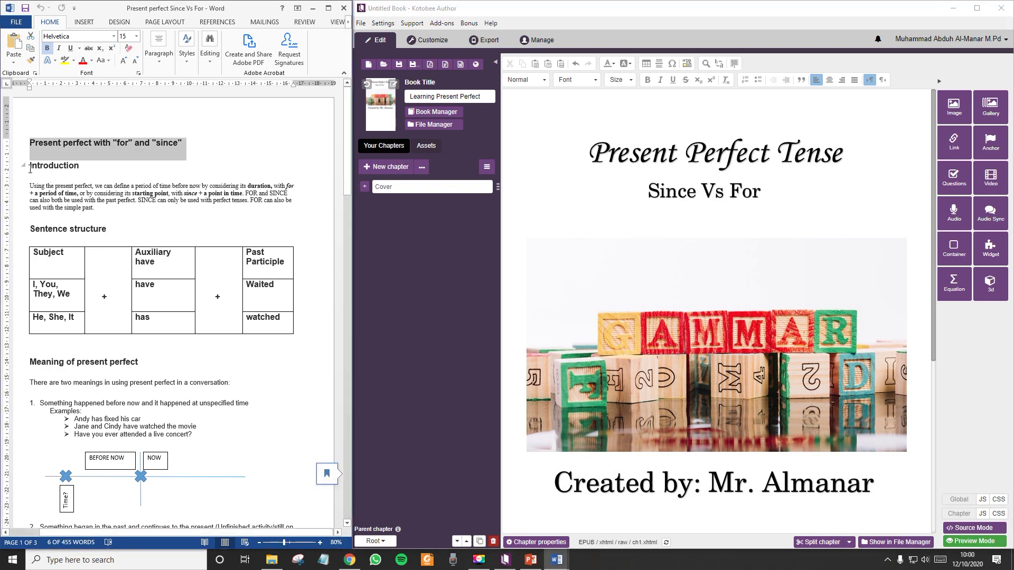
drag(30, 168, 58, 204)
right_click(58, 204)
click(79, 223)
click(94, 207)
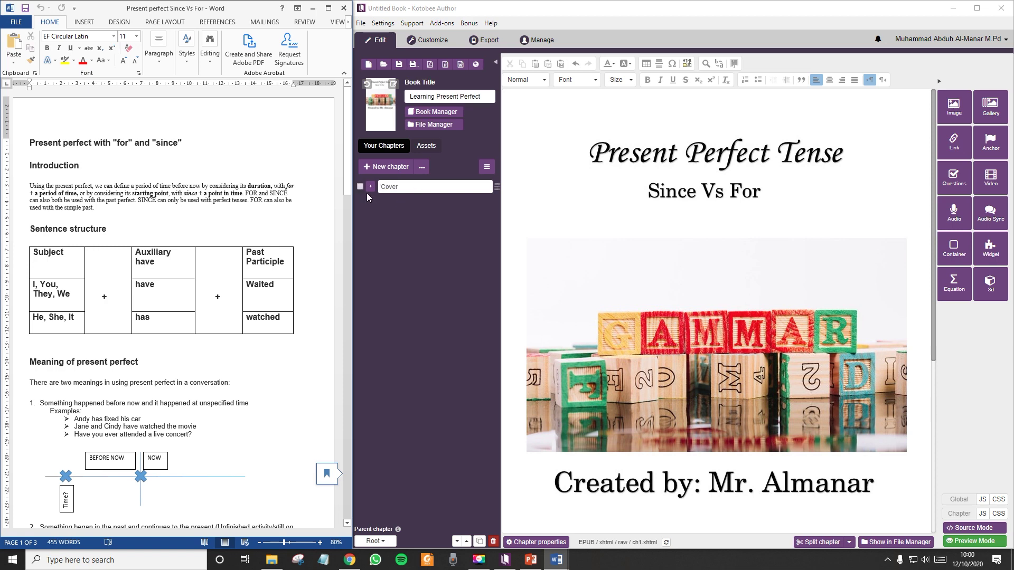
Add a new chapter after Cover in Kotobee Author and name it "Introduction".
click(382, 169)
click(453, 205)
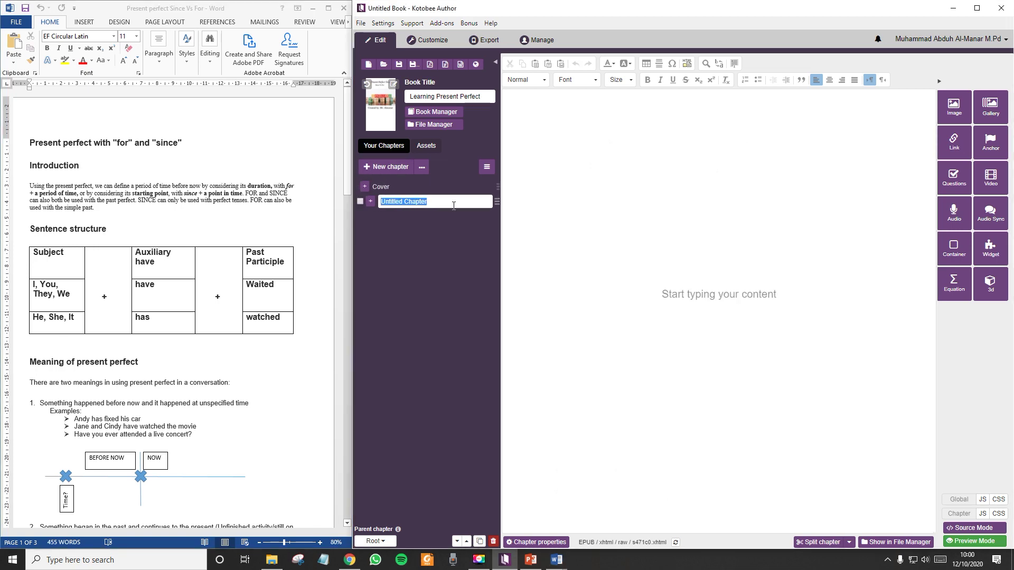
key(BackSpace)
click(428, 203)
text(Introduction)
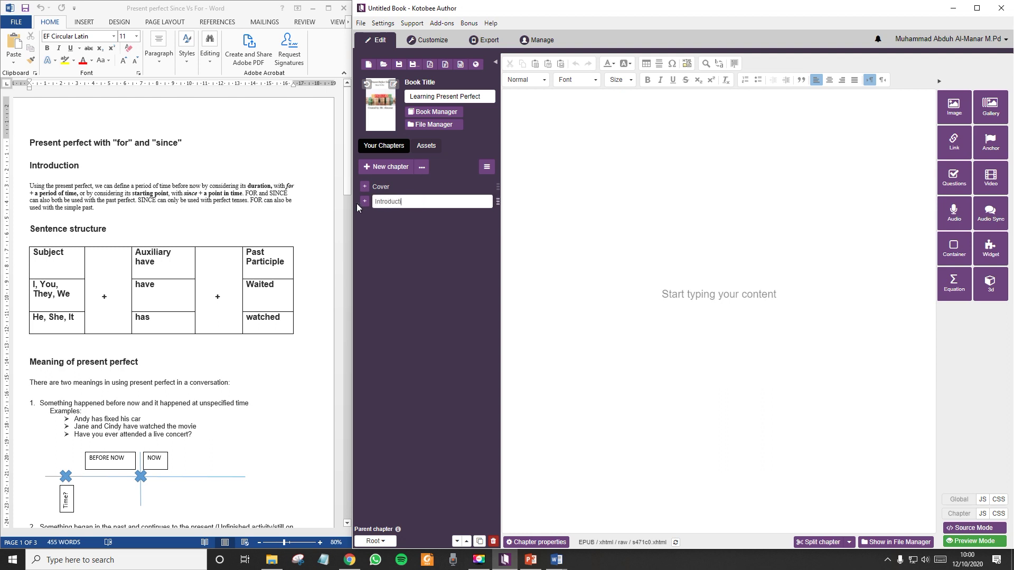
Paste the copied heading and paragraph into the Introduction chapter, removing the duplicate text and empty line beneath.
click(571, 147)
key(ctrl+v)
key(ctrl+v)
drag(832, 203, 427, 162)
key(Delete)
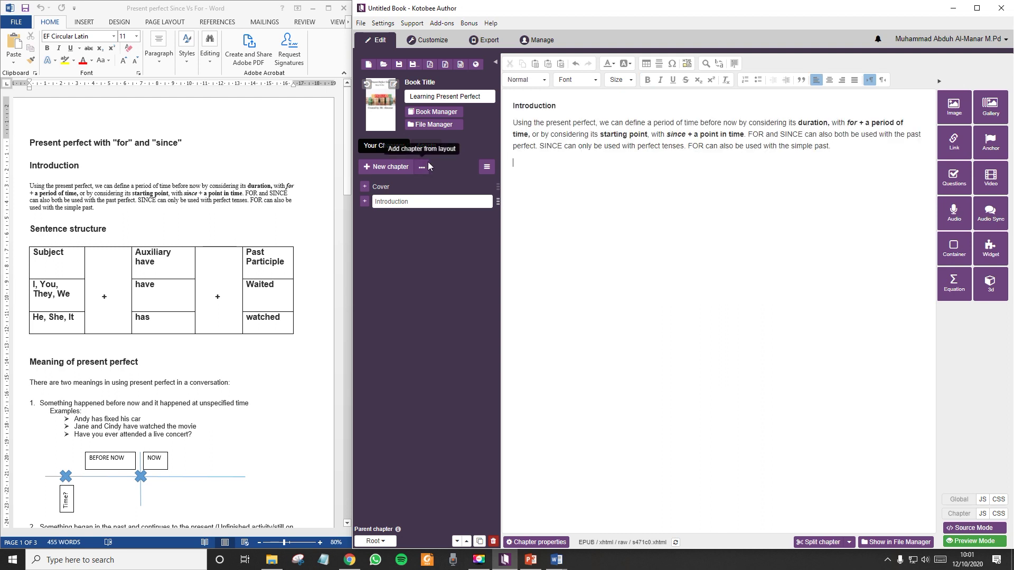
click(423, 167)
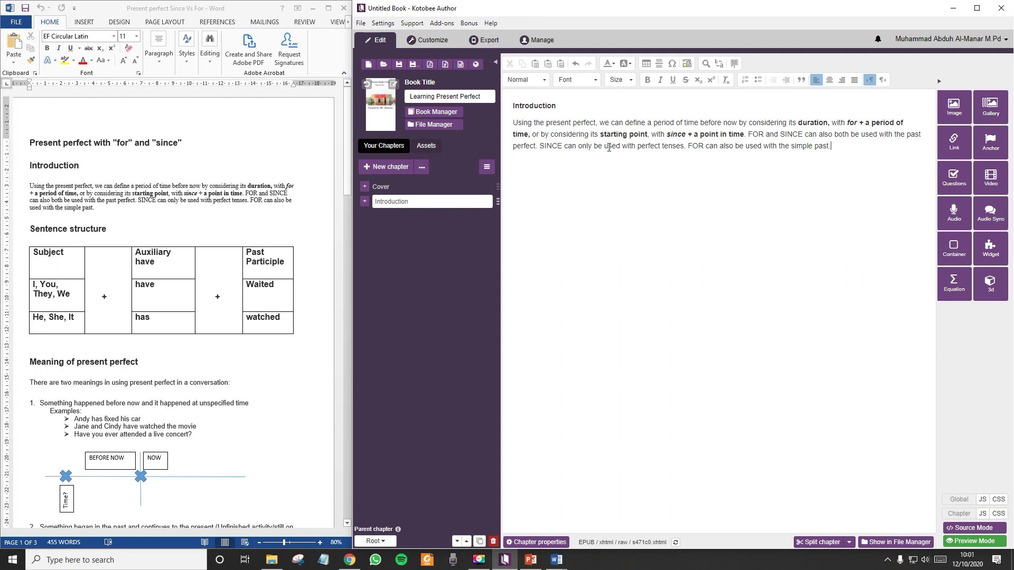
Justify the Introduction chapter's paragraph and centre its heading.
drag(832, 147, 497, 120)
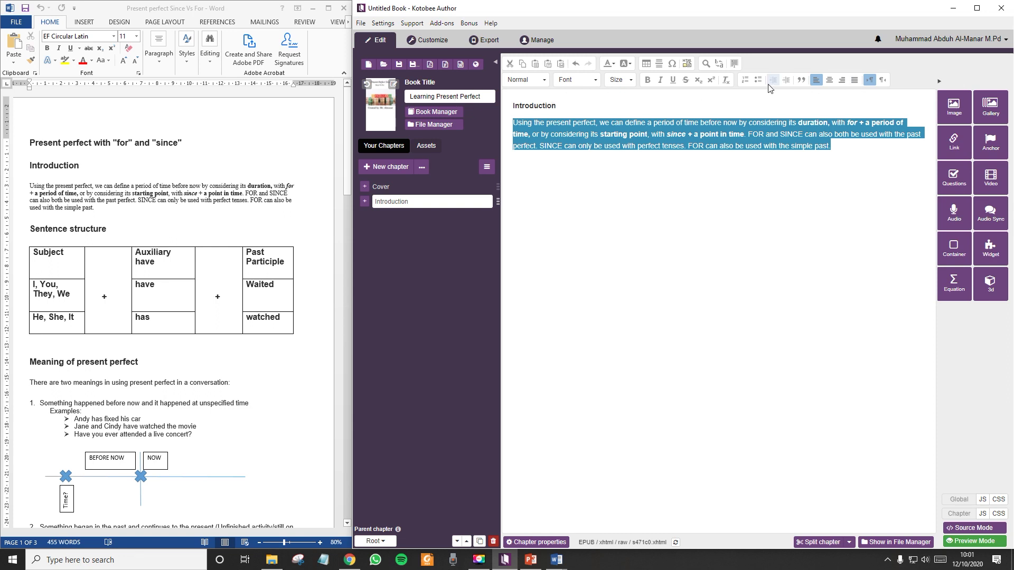
click(853, 79)
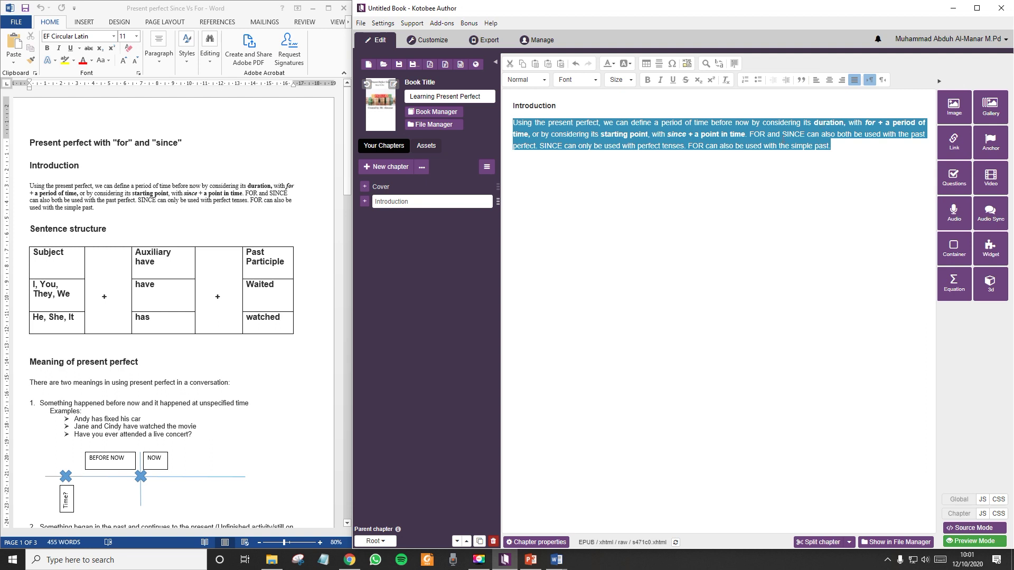
click(527, 103)
double_click(530, 106)
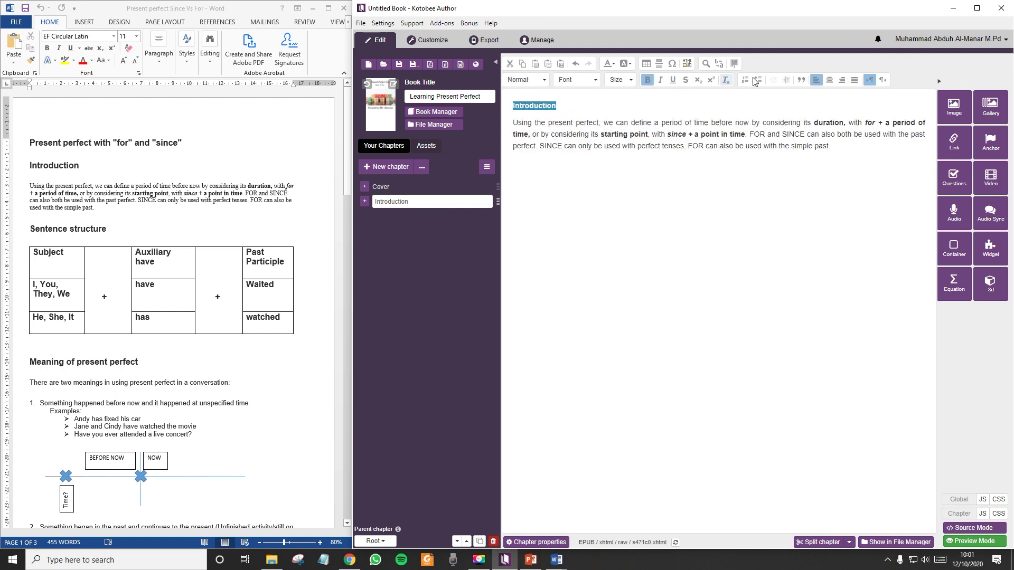
click(828, 81)
click(858, 162)
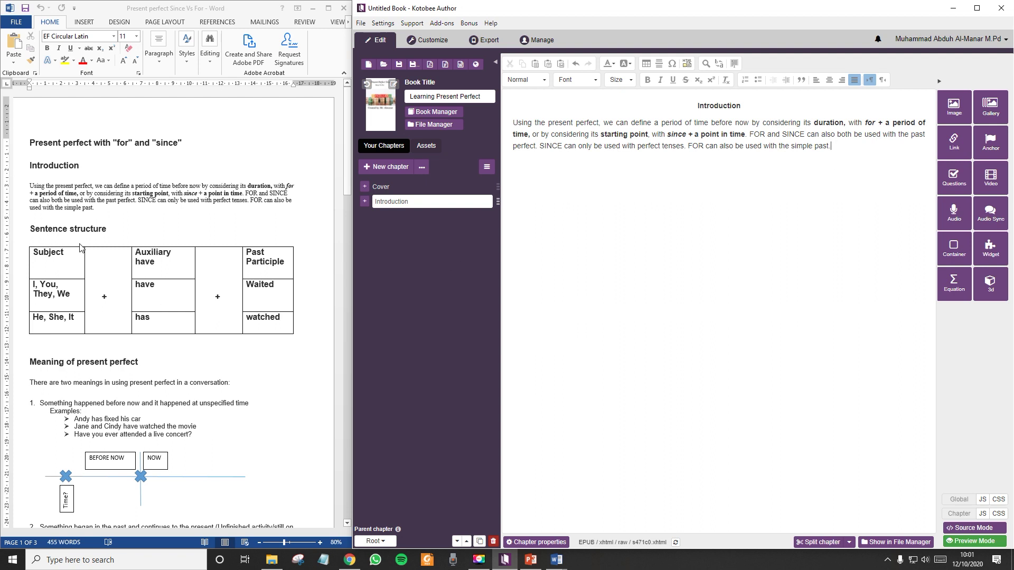
scroll(64, 154, down, 3)
click(59, 164)
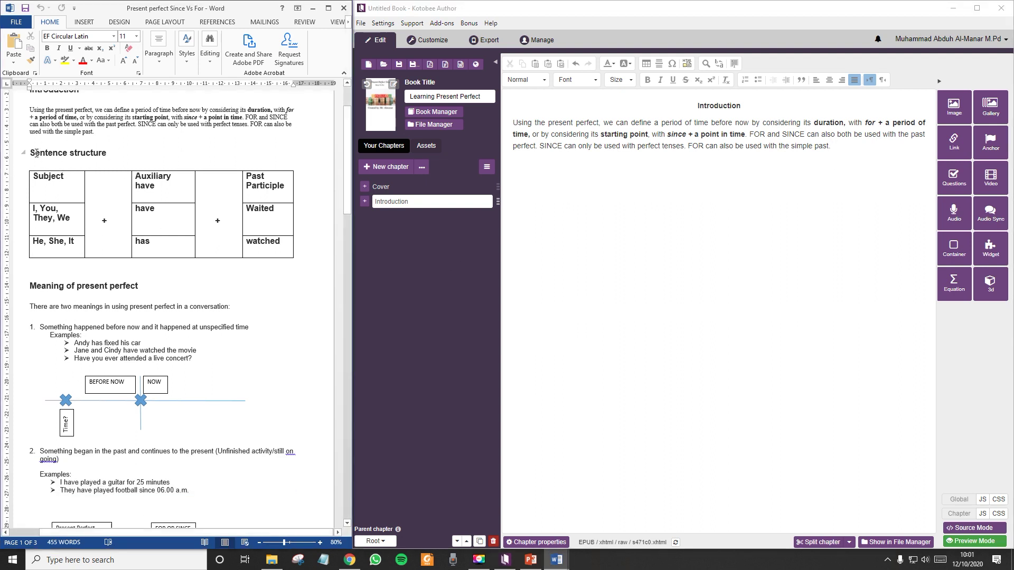
drag(36, 153, 96, 155)
click(231, 260)
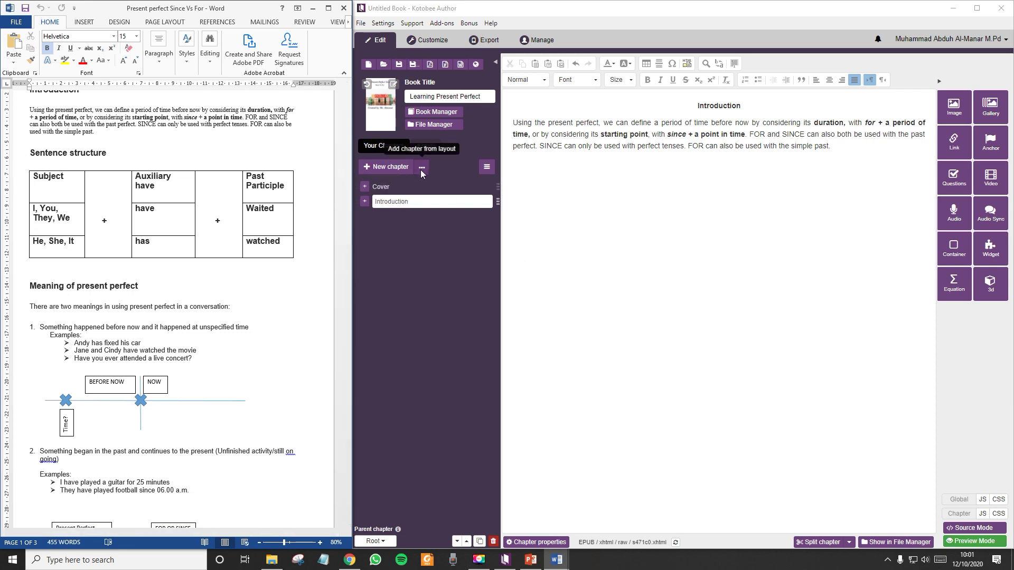
click(731, 206)
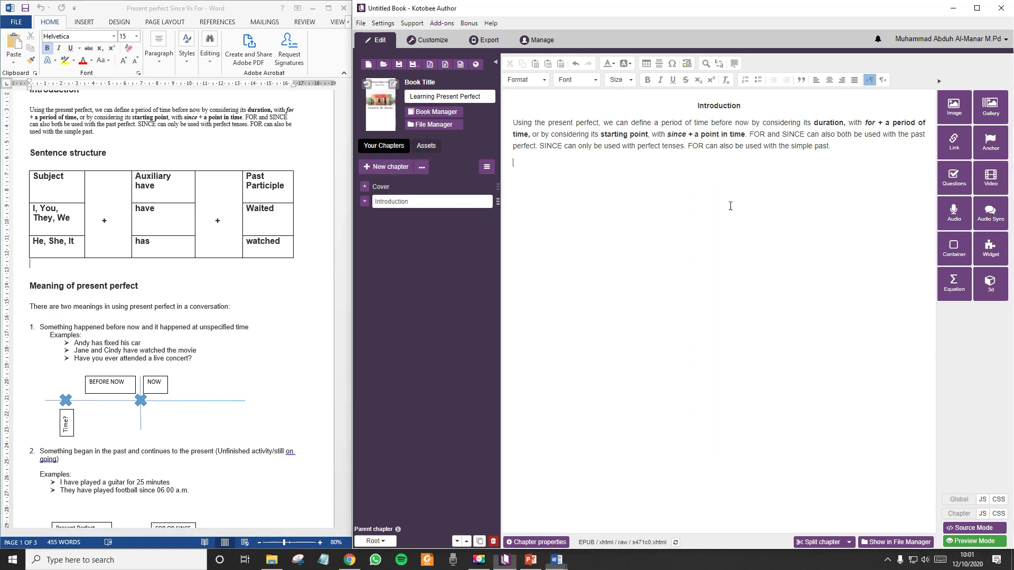
Add a new chapter after Introduction and name it "Sentence structure" with the heading copied from the Word document.
click(398, 167)
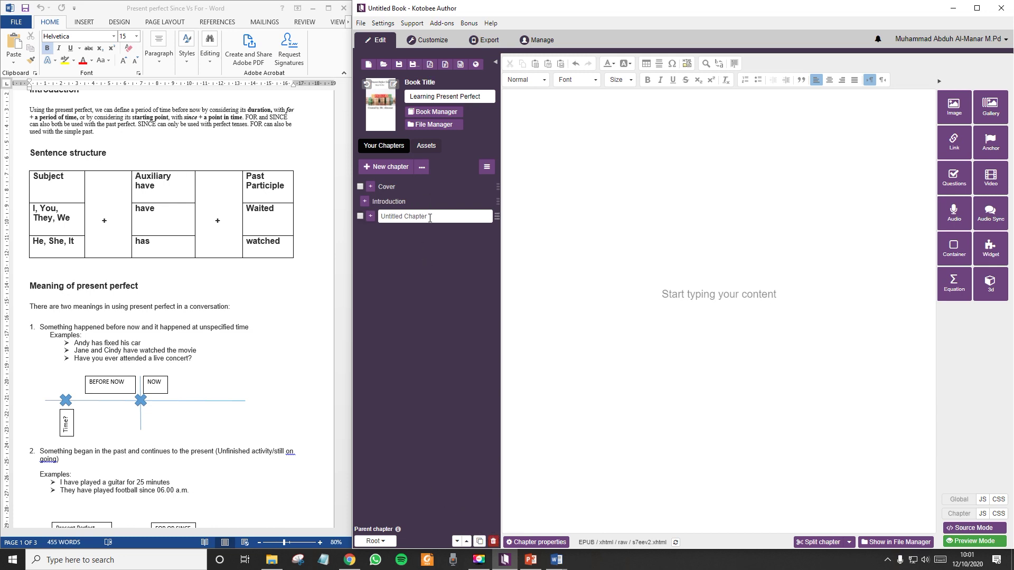
scroll(94, 203, up, 2)
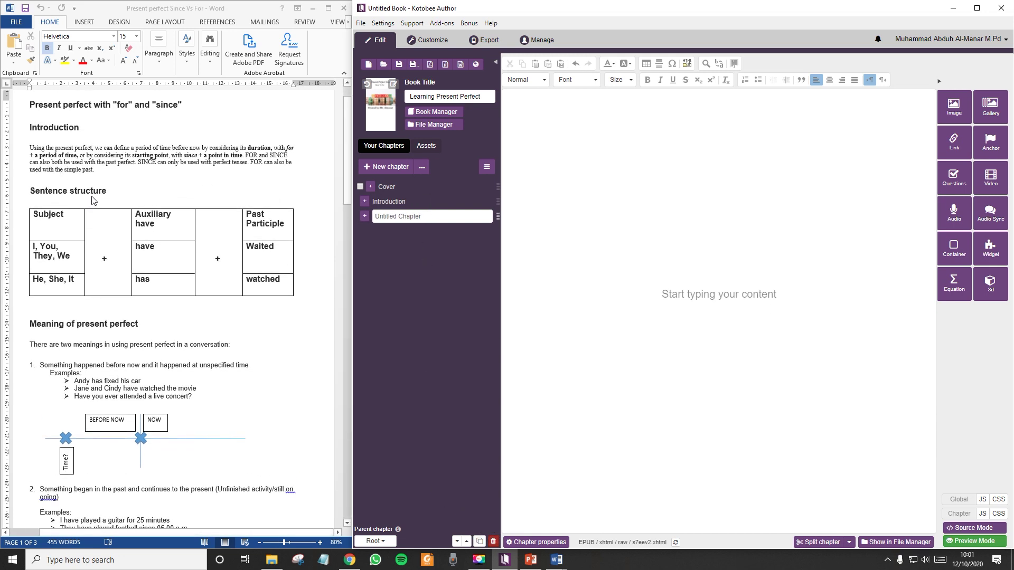
triple_click(434, 217)
drag(107, 191, 39, 192)
key(ctrl+c)
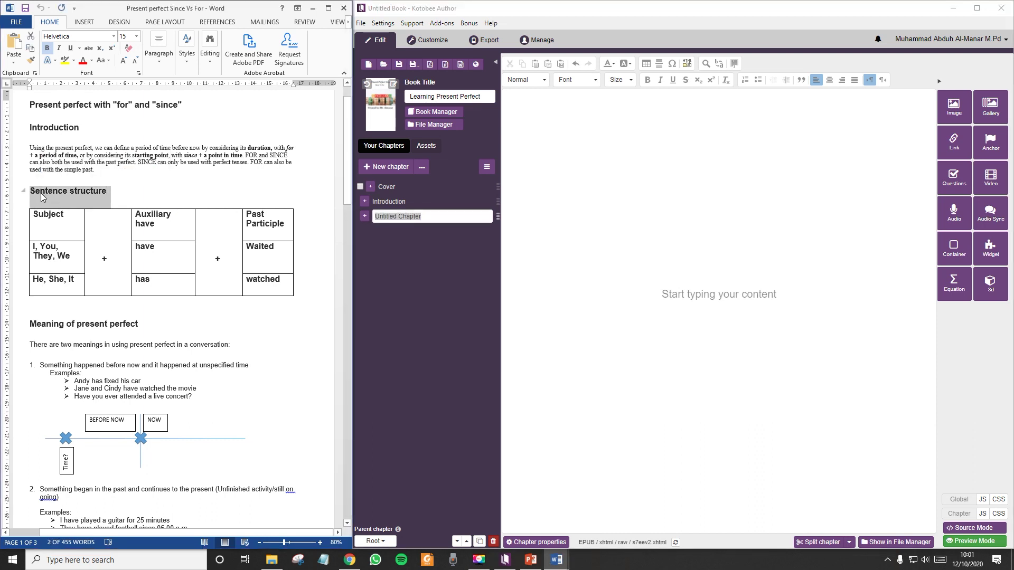
click(371, 213)
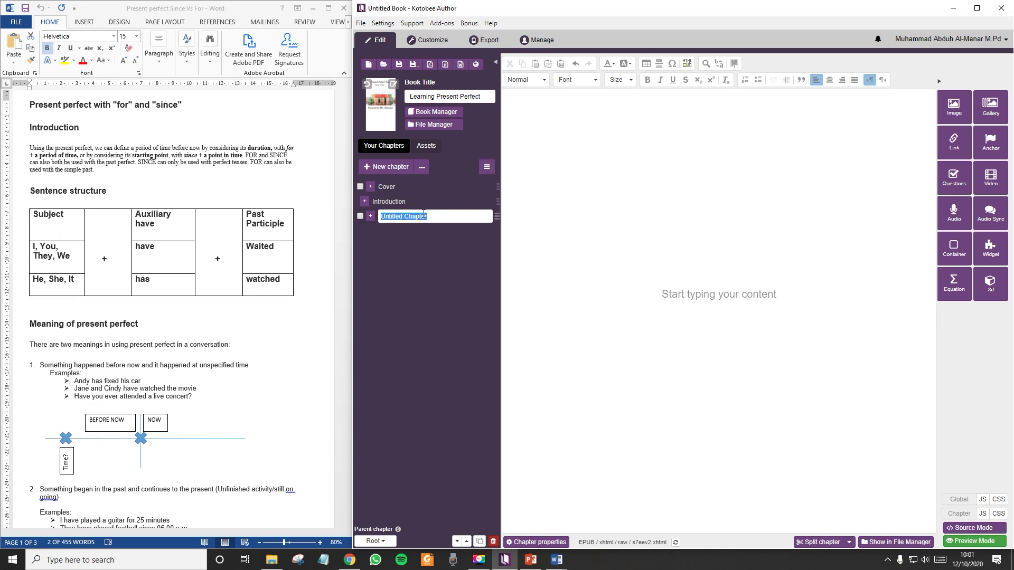
key(ctrl+v)
Capture the Sentence structure table in the Word document with Snipping Tool and close the snip without saving.
click(82, 231)
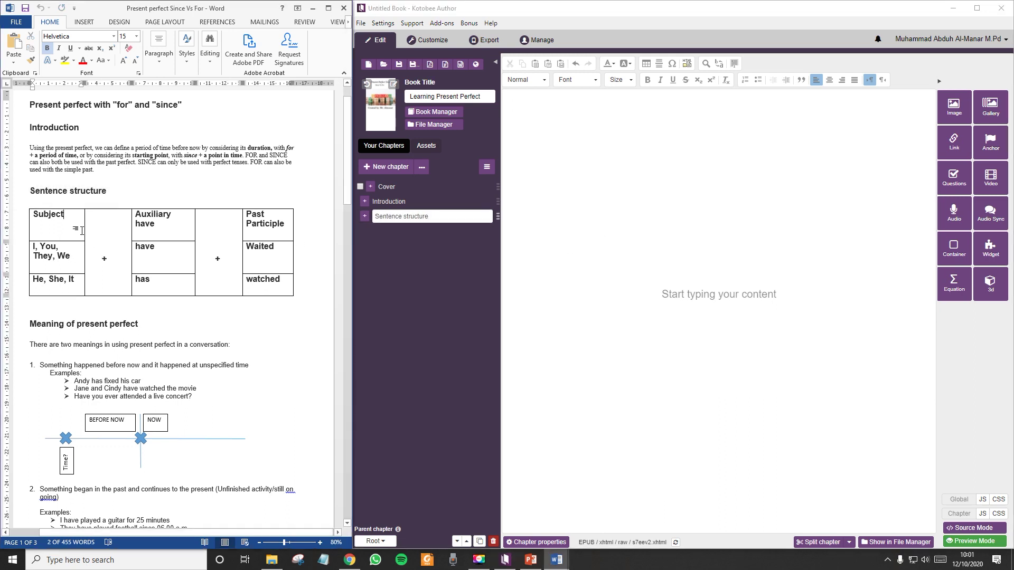
click(302, 562)
drag(55, 382, 335, 328)
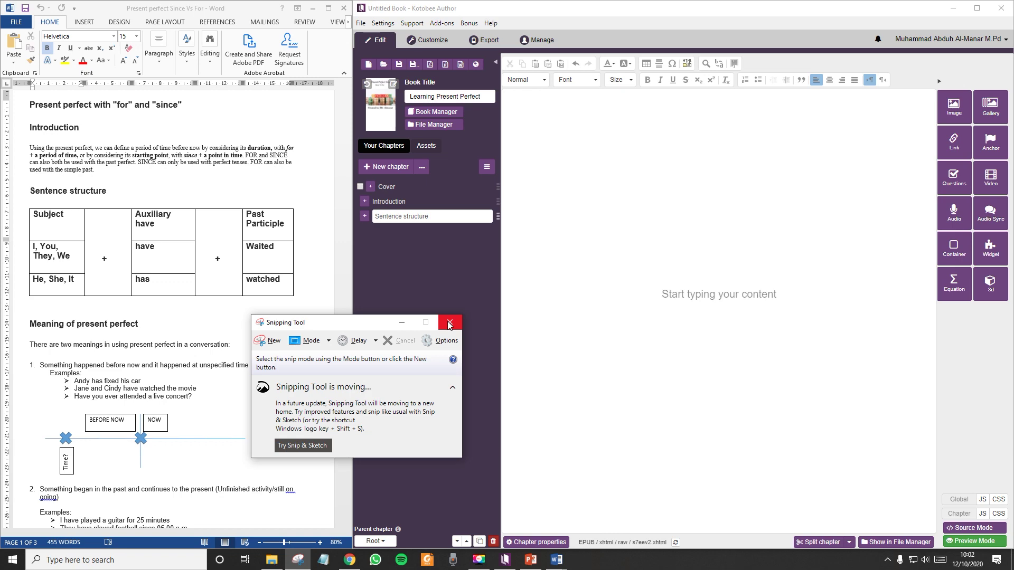
click(268, 341)
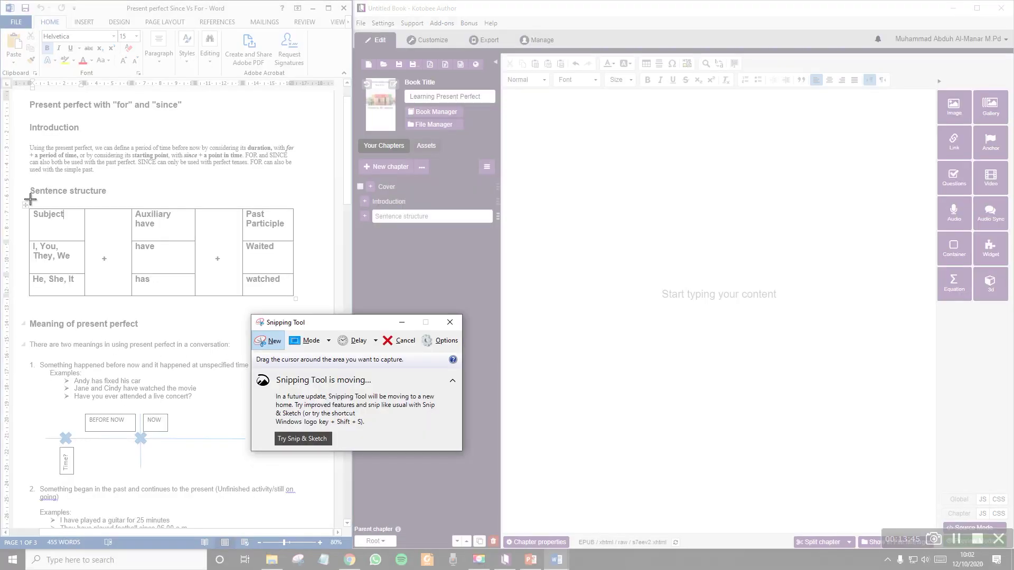
drag(22, 192, 307, 323)
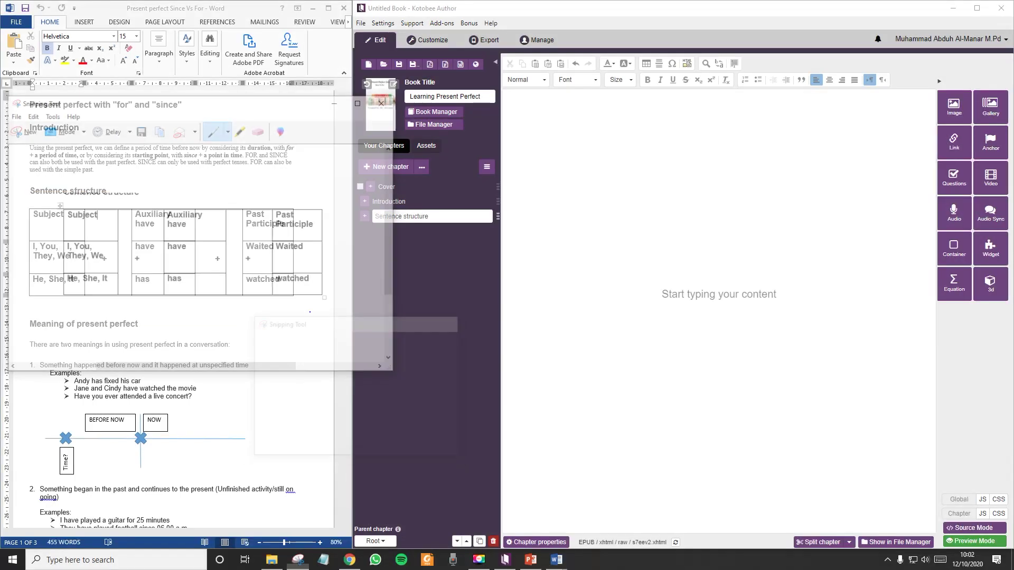
click(385, 100)
click(255, 248)
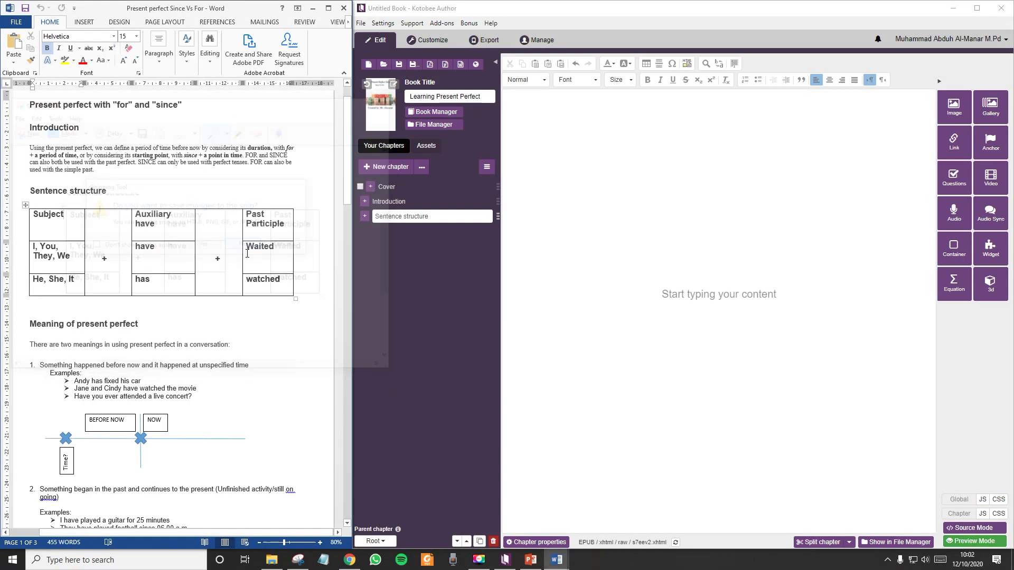
Insert the "Sentence Structure" image from the Pictures folder into the Sentence structure chapter with the default layout.
click(563, 136)
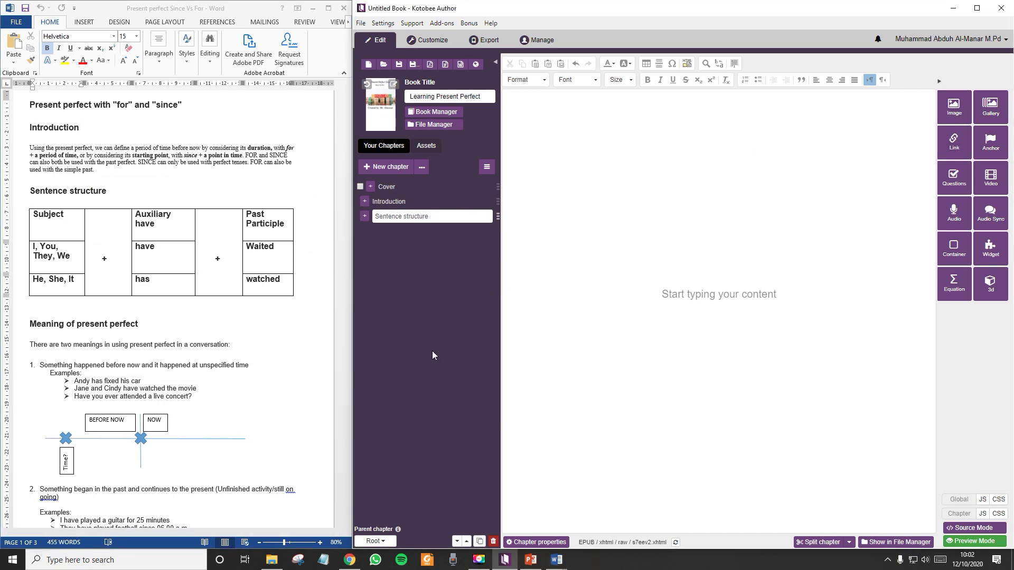
click(953, 113)
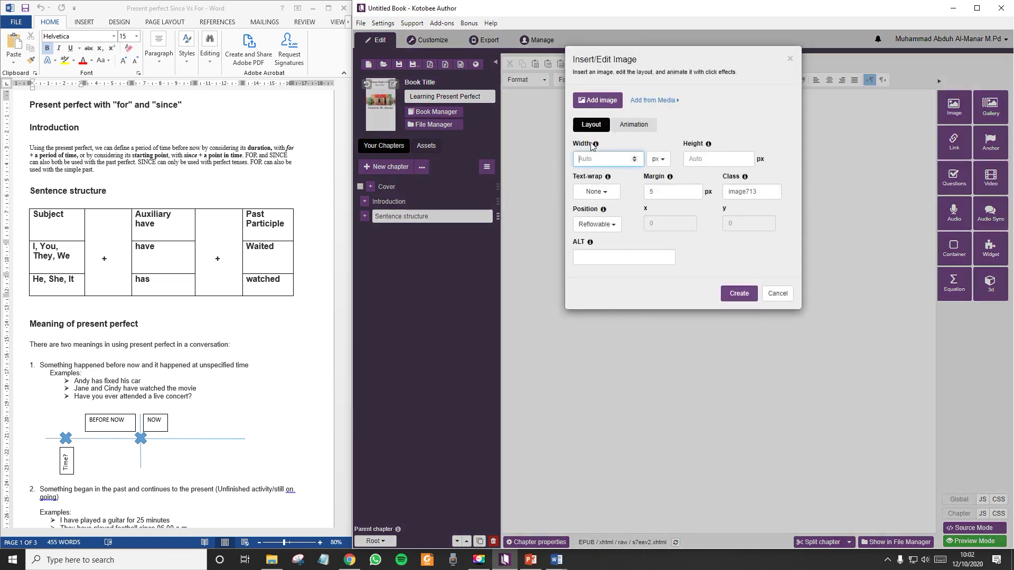
click(597, 99)
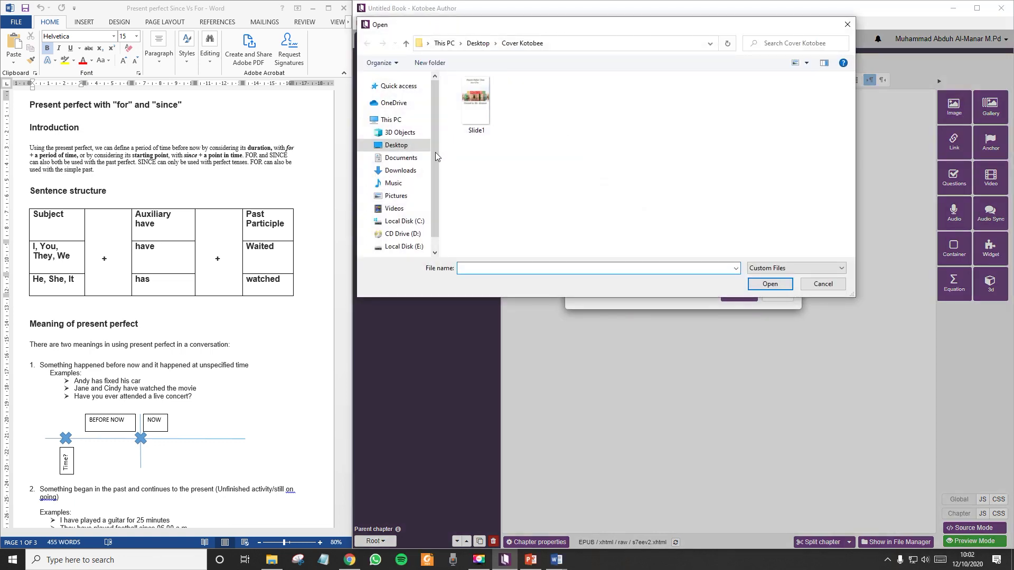
click(394, 193)
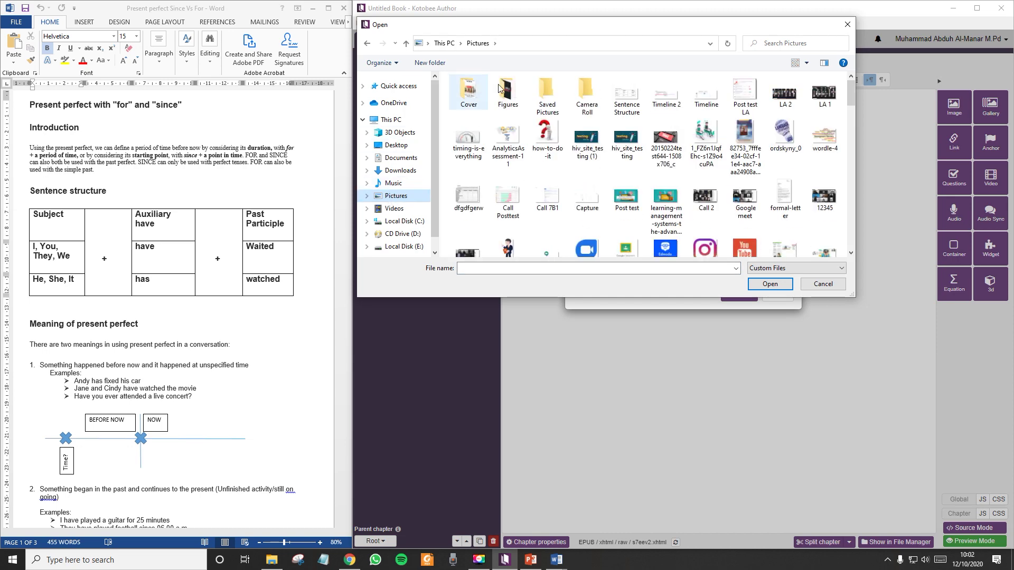
click(627, 93)
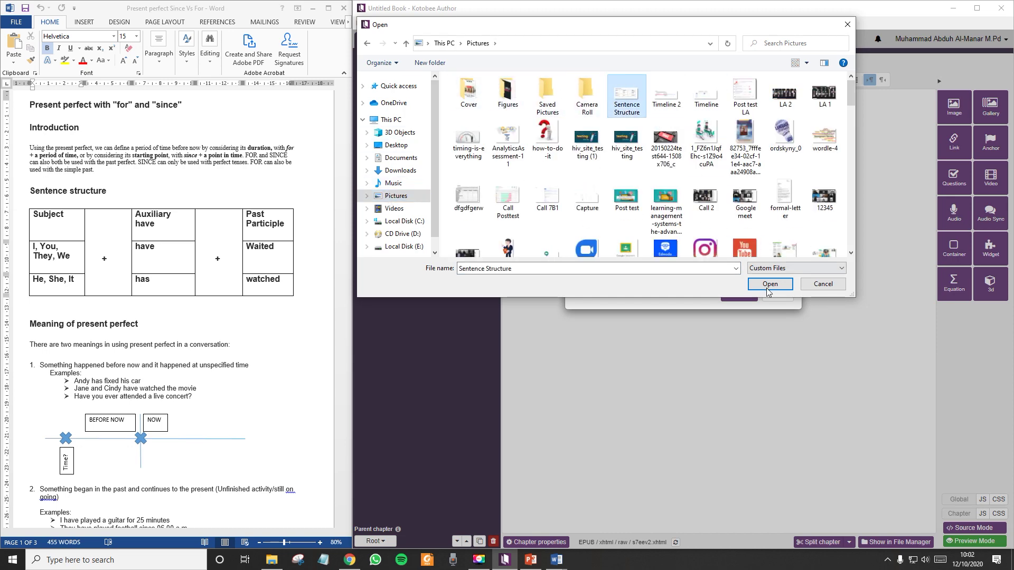
click(768, 285)
click(738, 304)
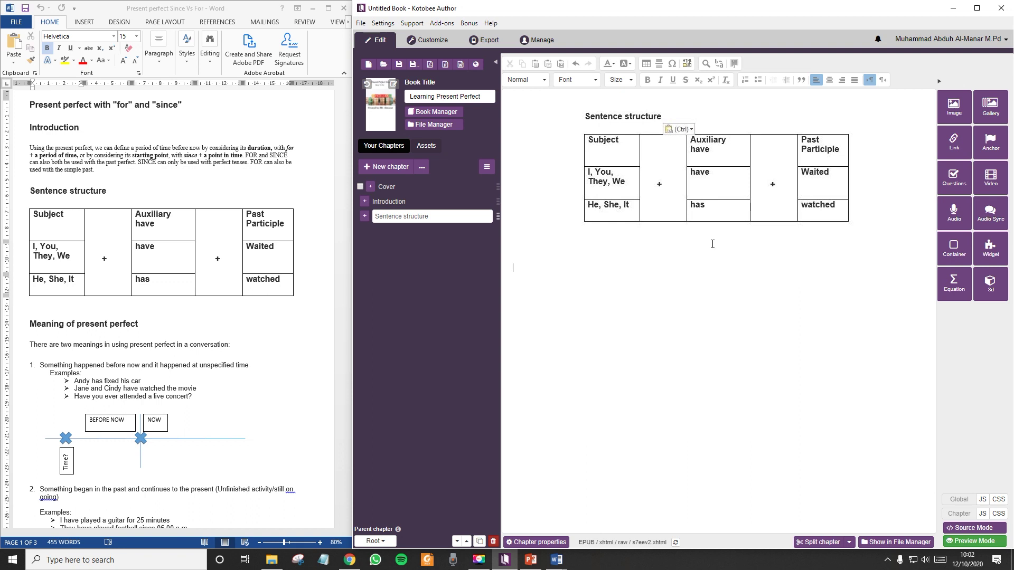
Add a chapter after Sentence structure and name it "Meaning of present perfect" with the heading copied from the Word document.
mouse_move(666, 242)
click(386, 166)
scroll(277, 325, down, 2)
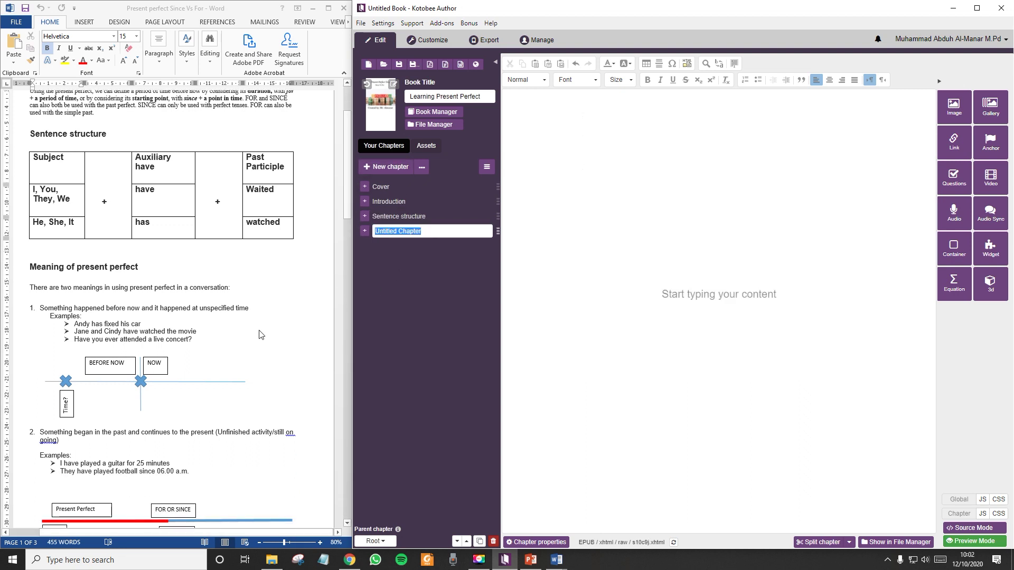
click(92, 265)
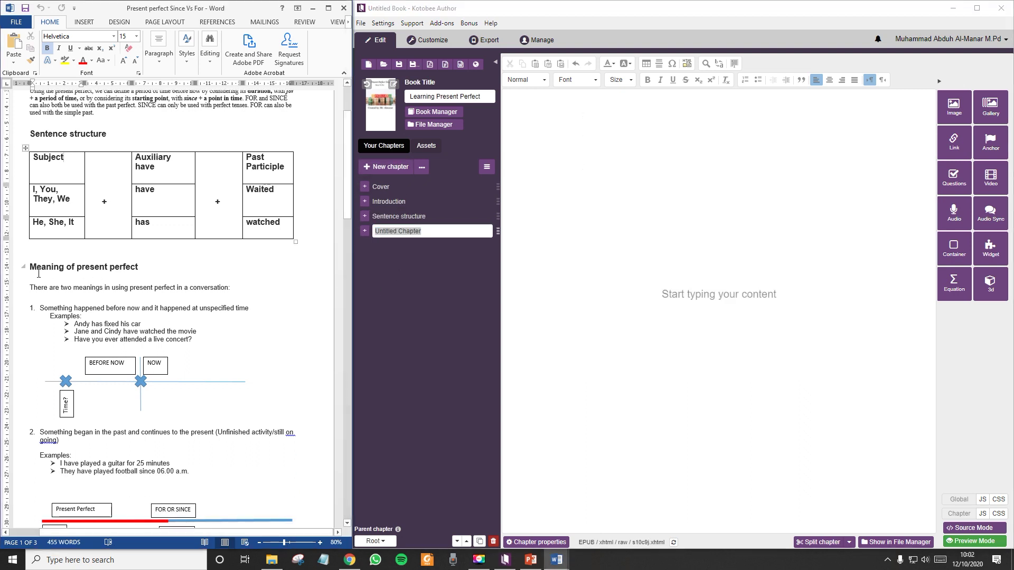
drag(31, 266, 144, 267)
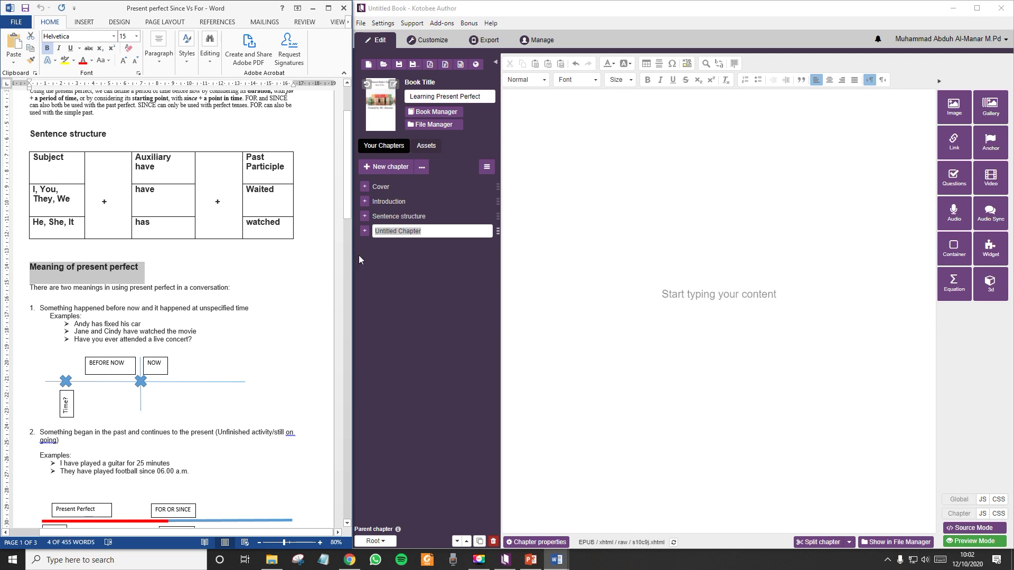
key(ctrl+c)
key(ctrl+v)
click(439, 233)
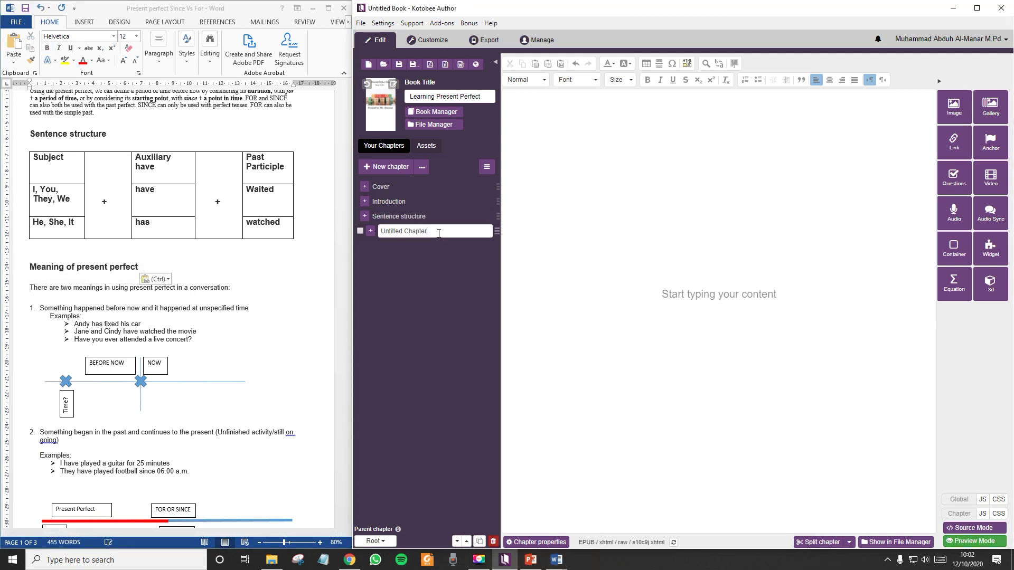
key(ctrl+a)
key(ctrl+v)
Copy the introductory sentence and first meaning with its examples from Word into the new chapter, removing the empty numbered item.
click(32, 298)
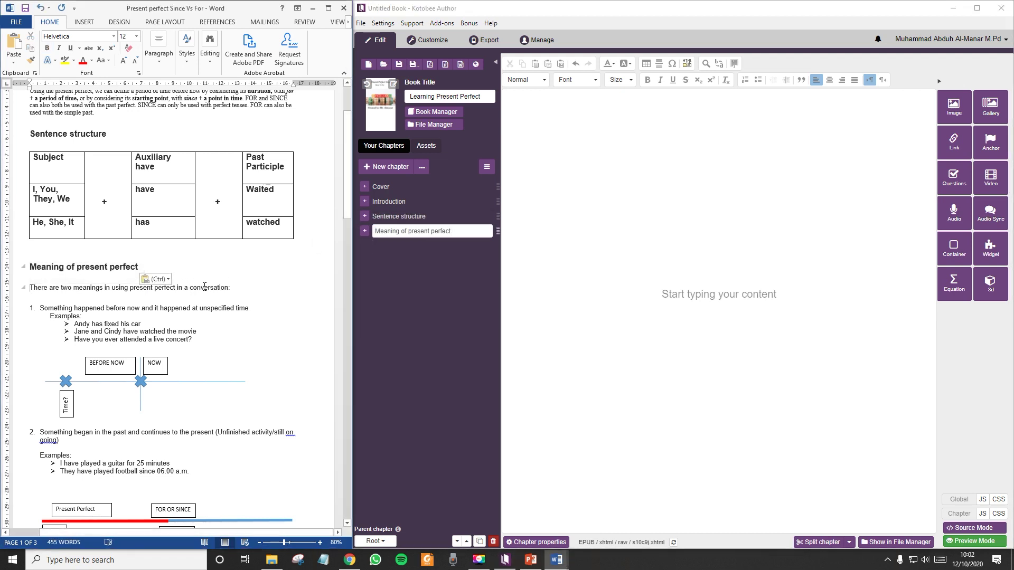
drag(31, 288, 186, 345)
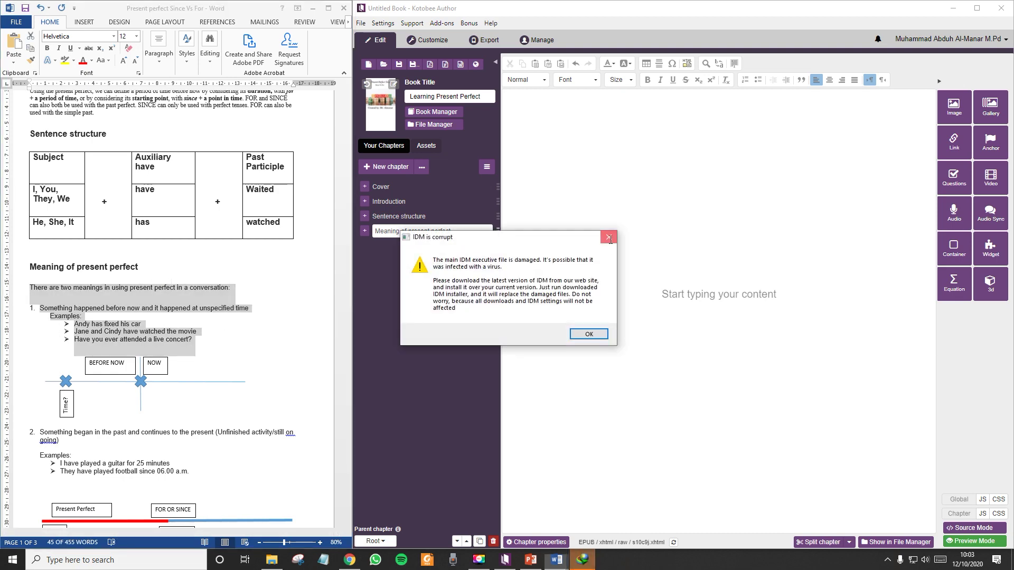
click(589, 333)
click(249, 9)
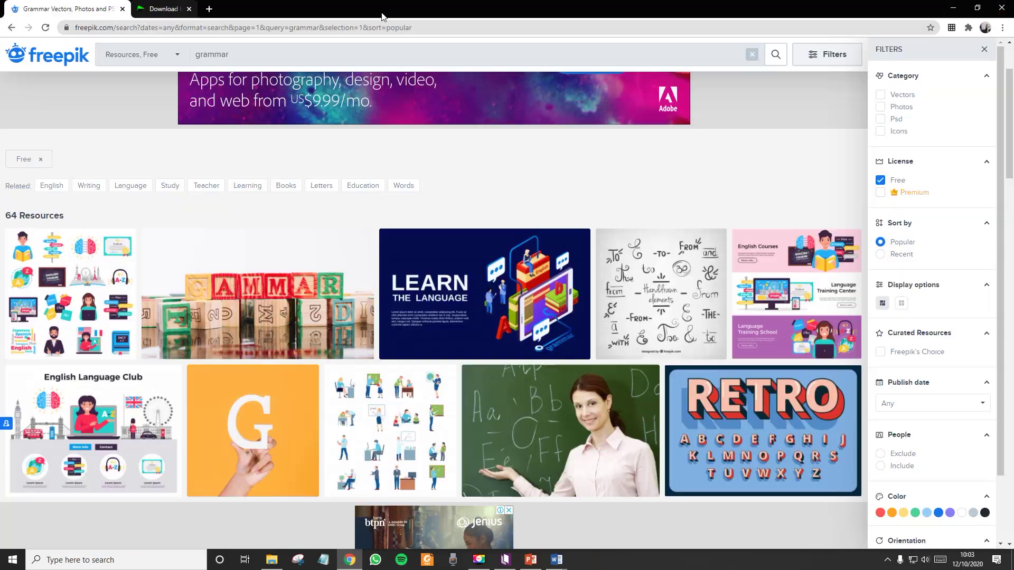
click(952, 9)
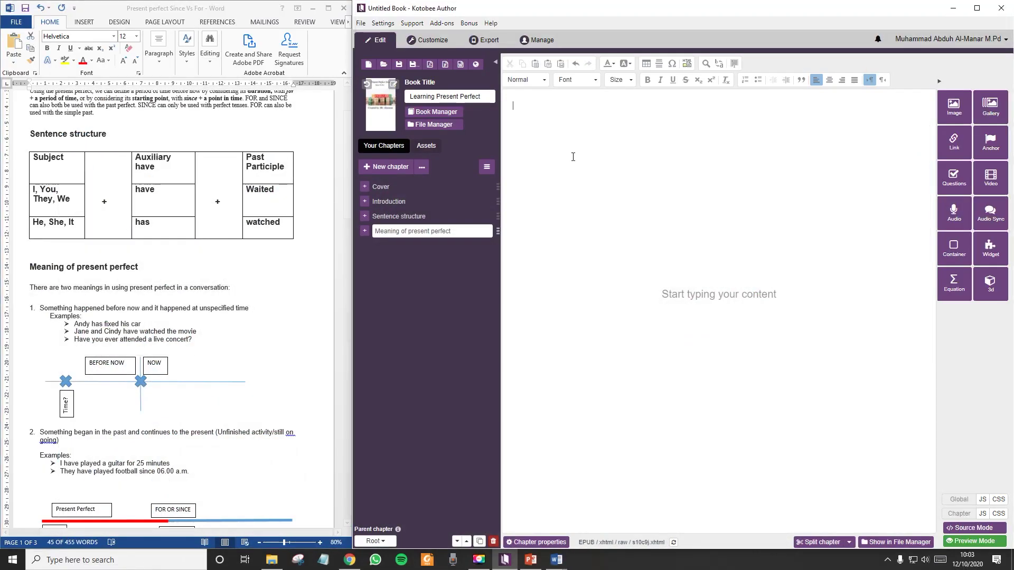
key(ctrl+v)
click(534, 139)
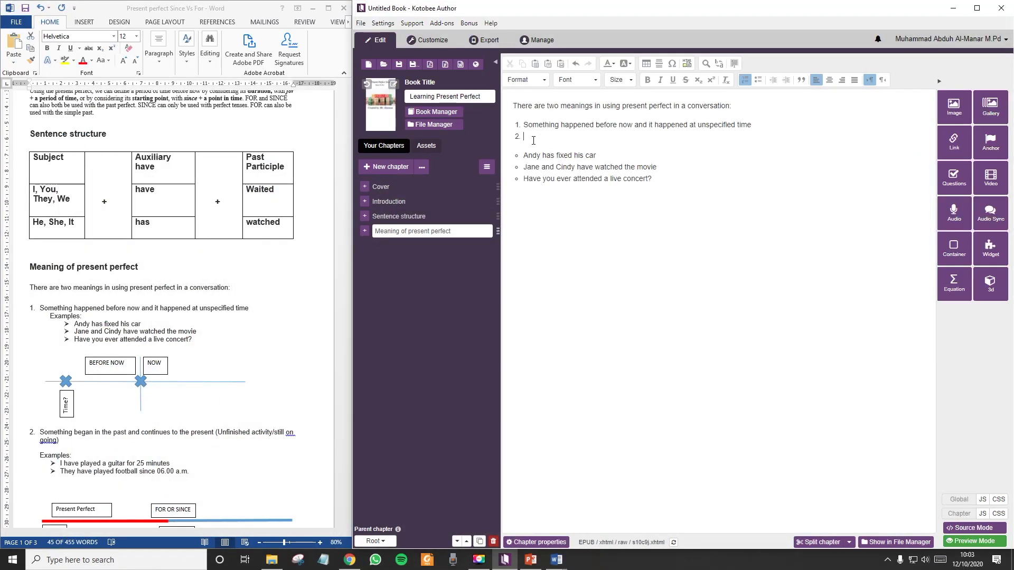
key(BackSpace)
End the bulleted list with an empty line beneath the example "Have you ever attended a live concert?".
click(669, 179)
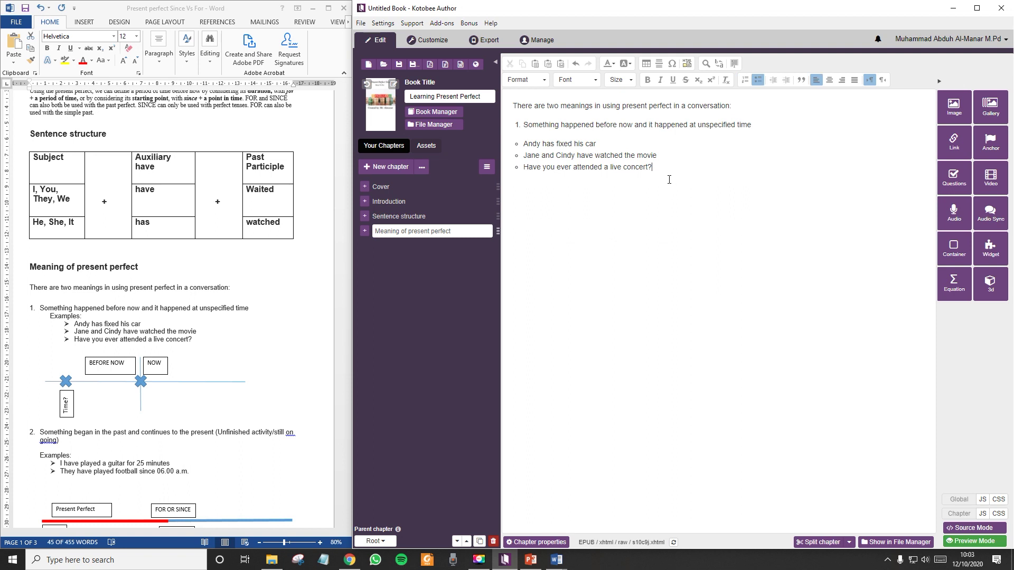
key(Return)
drag(80, 357, 29, 285)
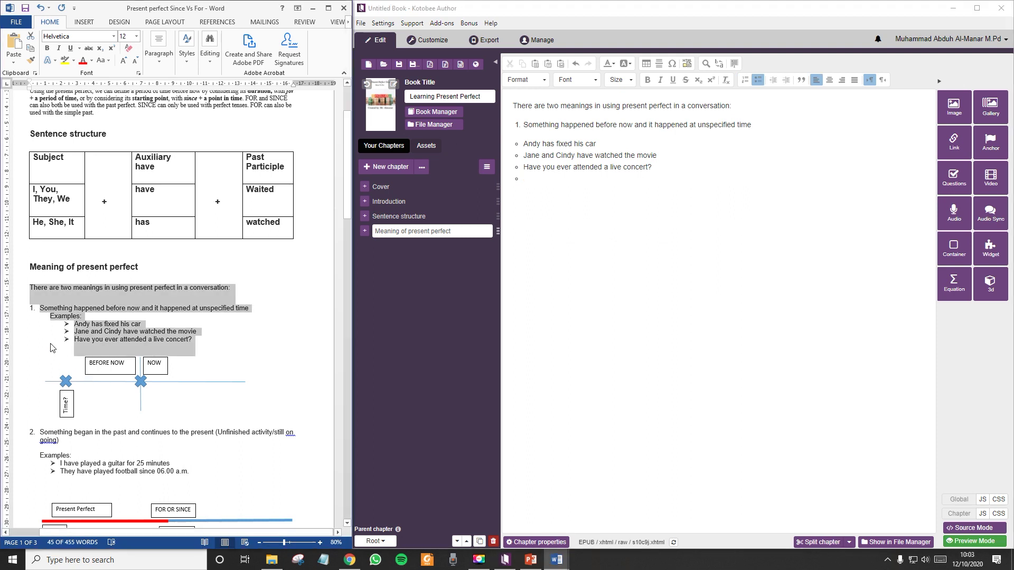
scroll(67, 333, down, 2)
scroll(66, 333, down, 1)
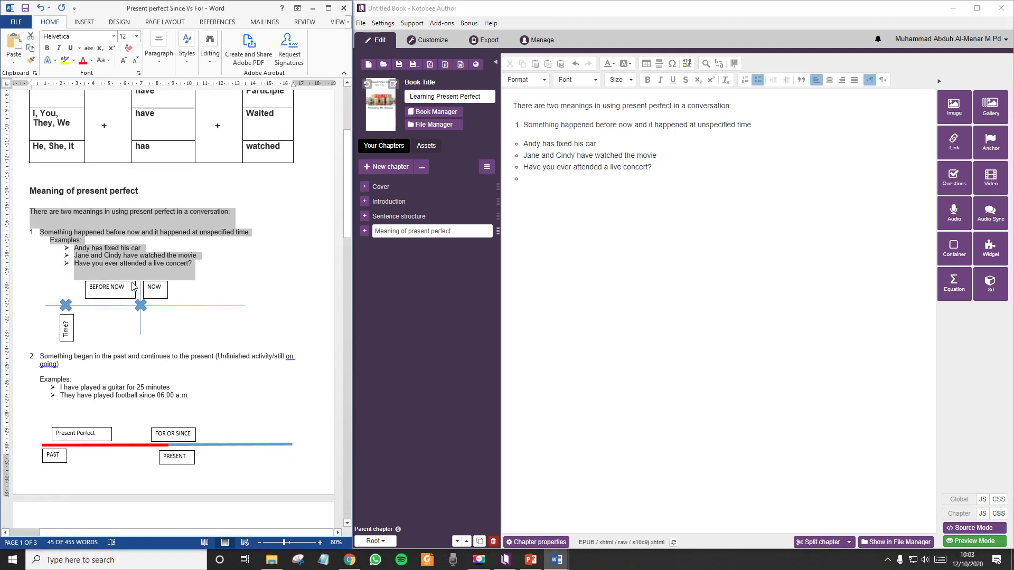
click(140, 310)
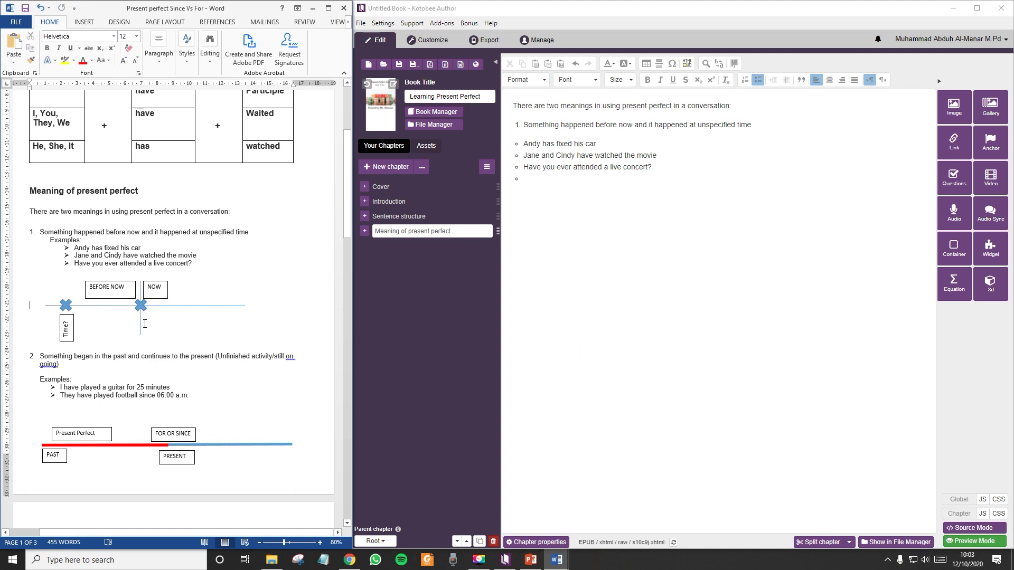
click(622, 166)
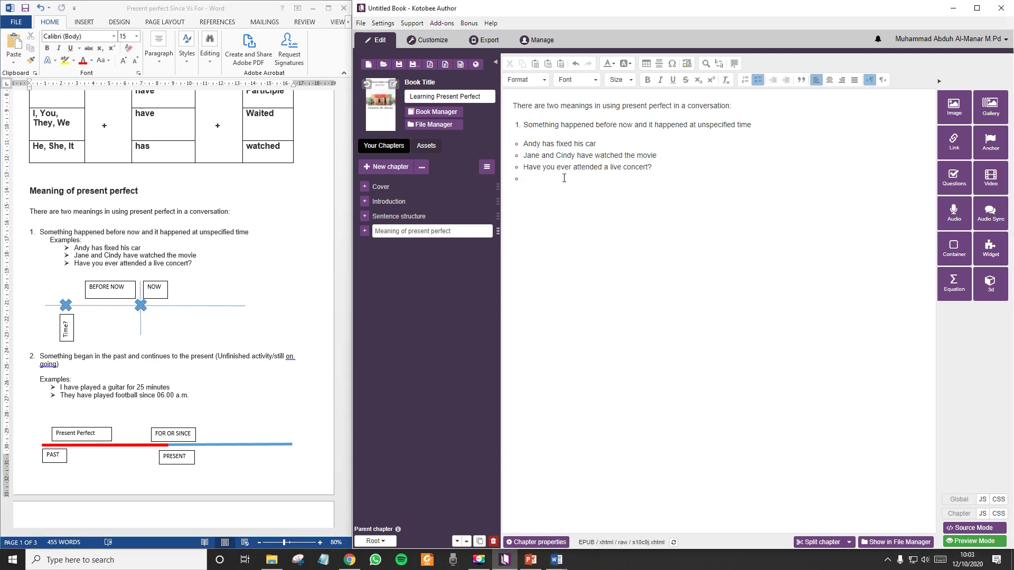
key(Return)
Insert the "Timeline" image from the Pictures folder below the first meaning's examples with the default layout.
click(953, 108)
click(598, 101)
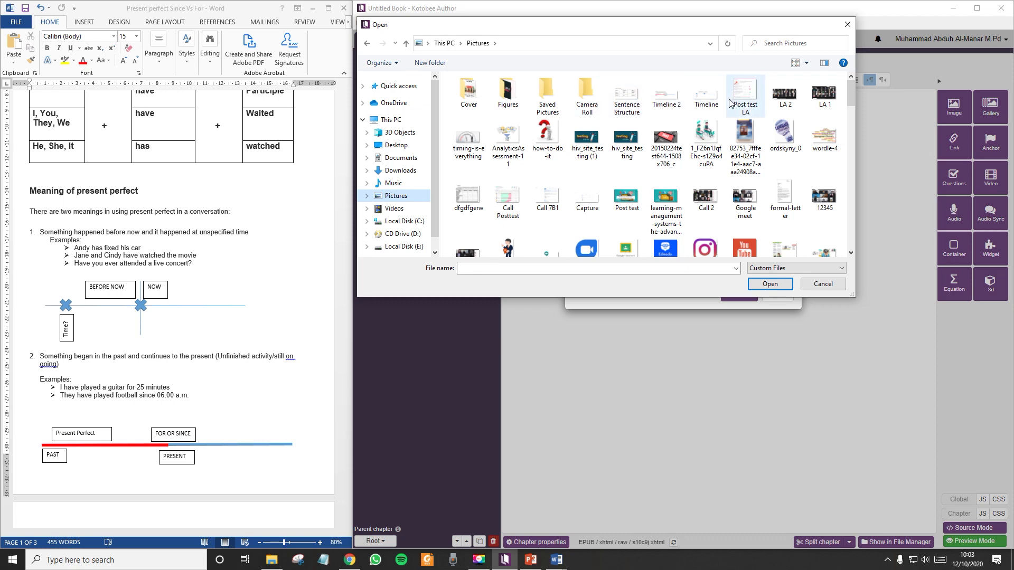
click(706, 95)
click(770, 283)
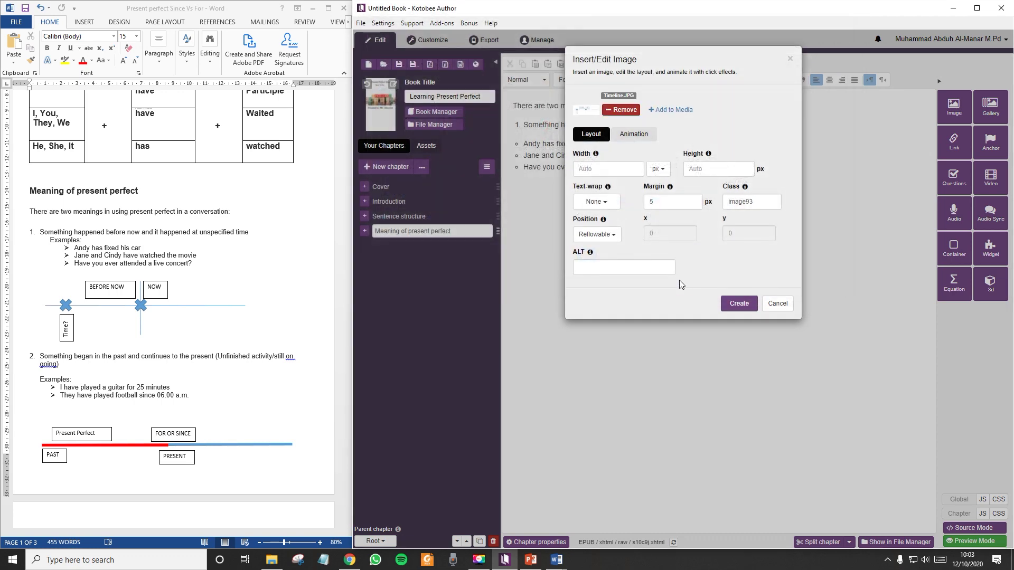
click(737, 304)
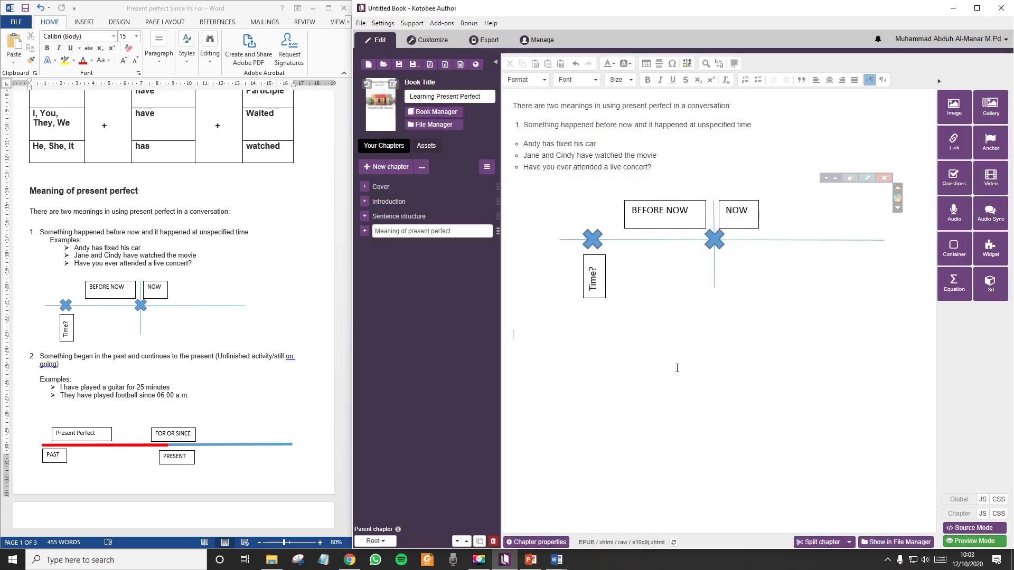
Copy the second meaning, "Something began in the past and continues to the present", with its examples from the Word document.
click(68, 371)
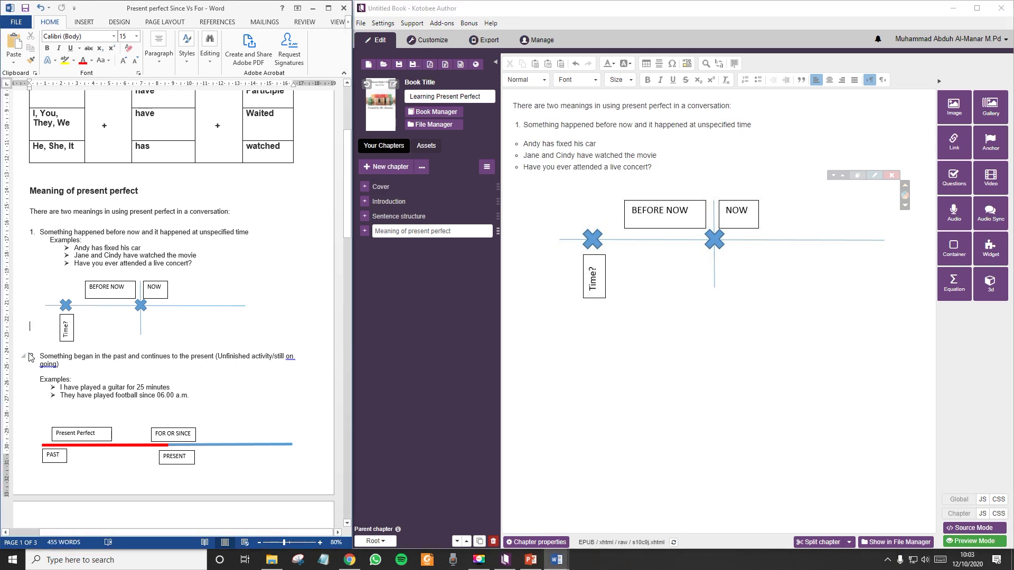
click(31, 355)
click(171, 395)
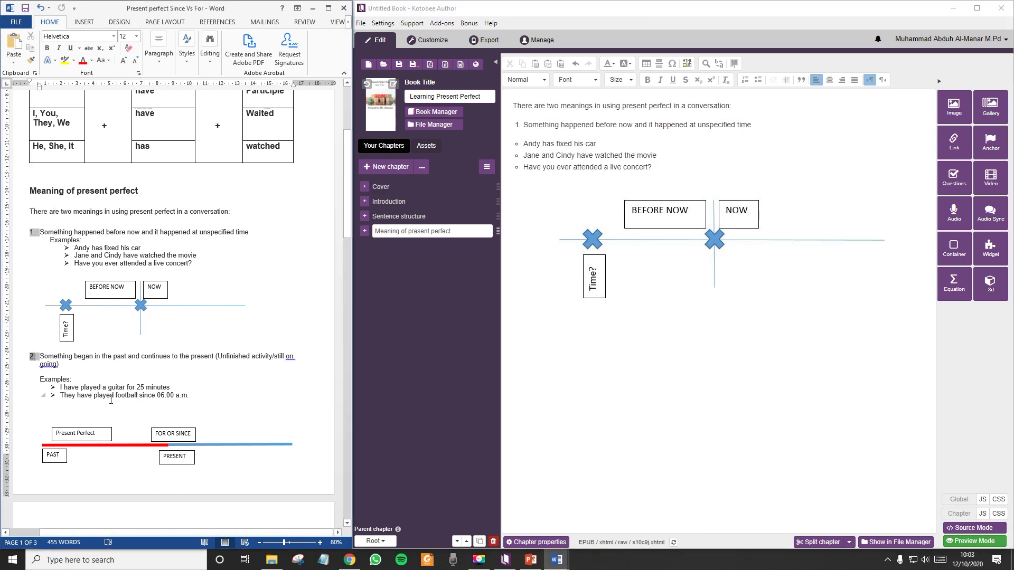
drag(193, 396, 82, 372)
key(ctrl+c)
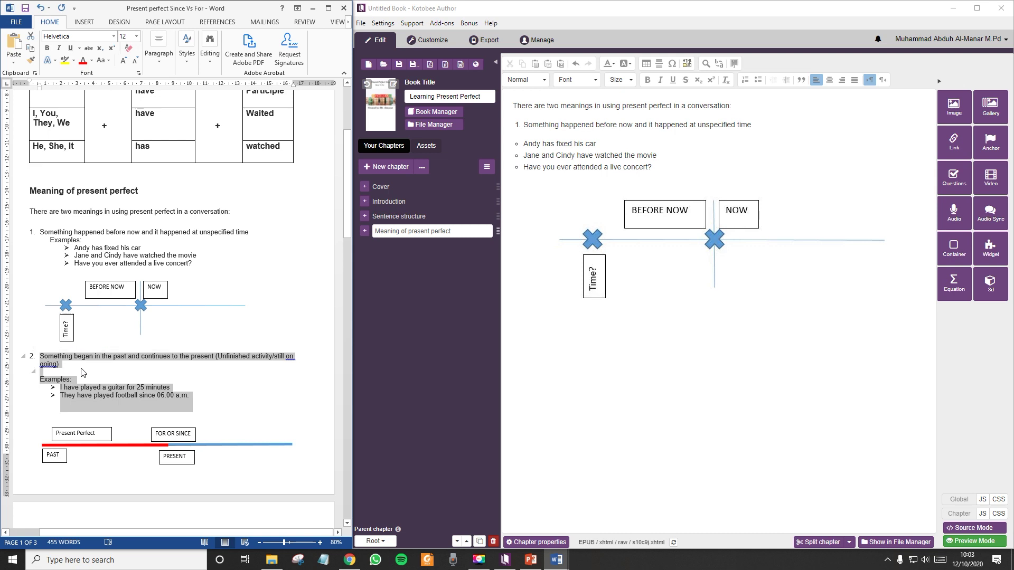
Paste the second meaning with its examples below the timeline image, number its sentence "2." and remove the blank line above "Examples:".
click(553, 327)
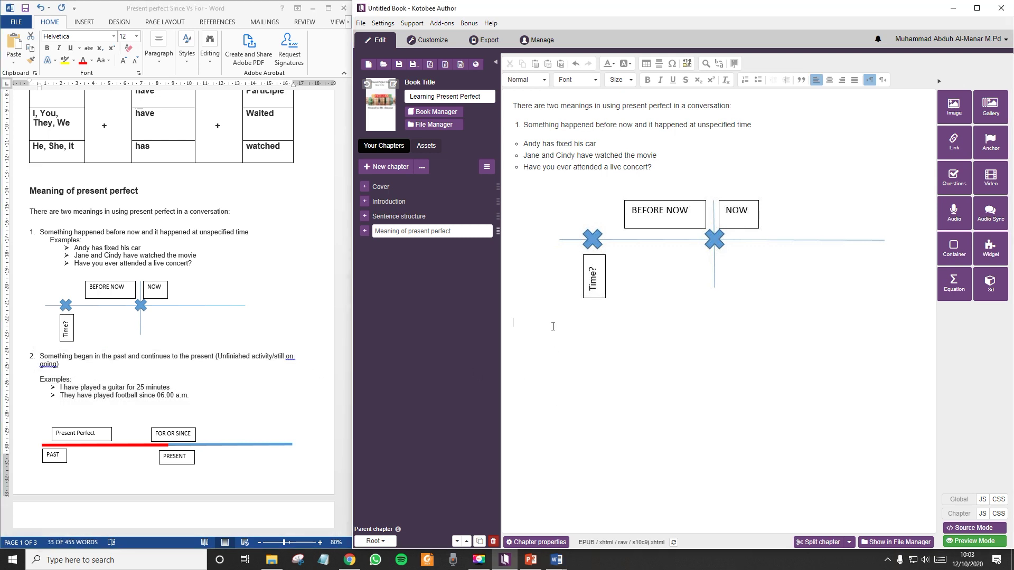
key(ctrl+v)
click(525, 342)
key(BackSpace)
key(BackSpace)
text(2.)
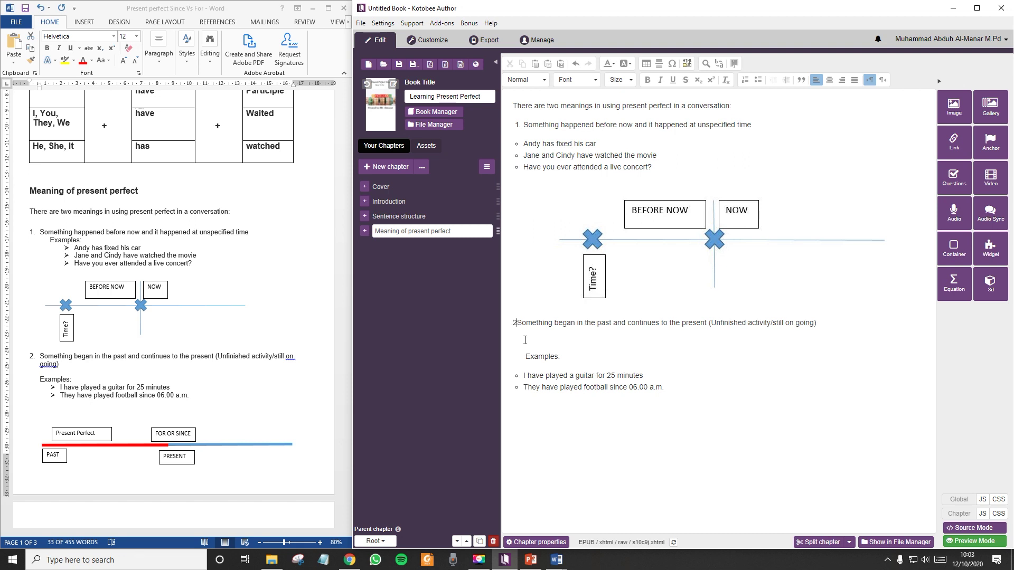
click(525, 340)
key(BackSpace)
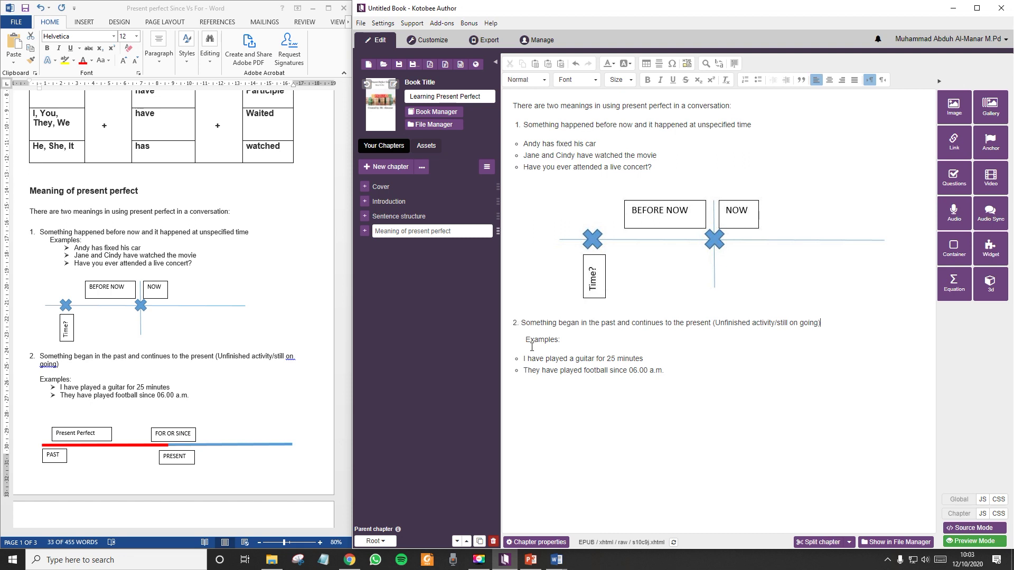
click(537, 349)
key(BackSpace)
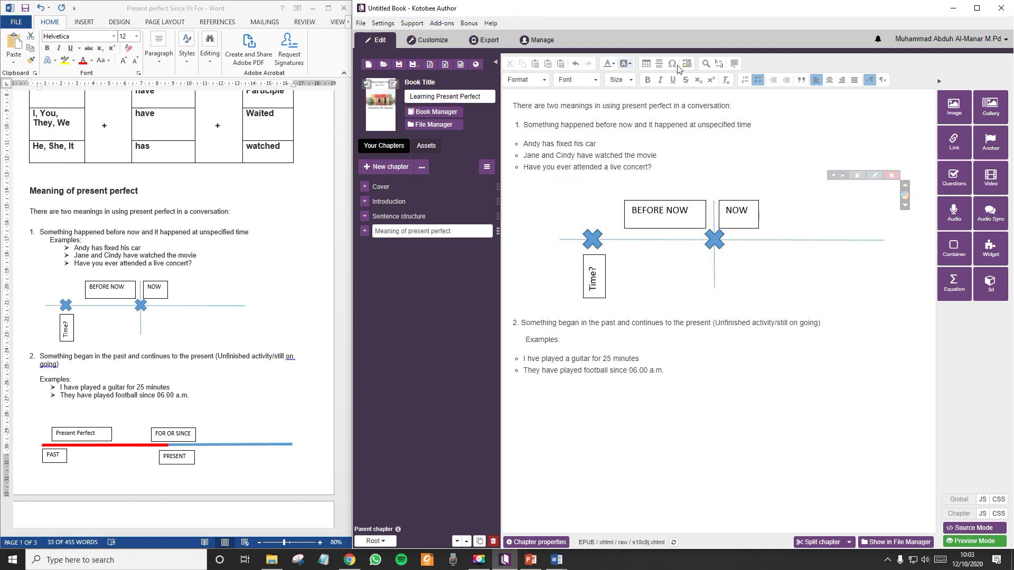
text(a)
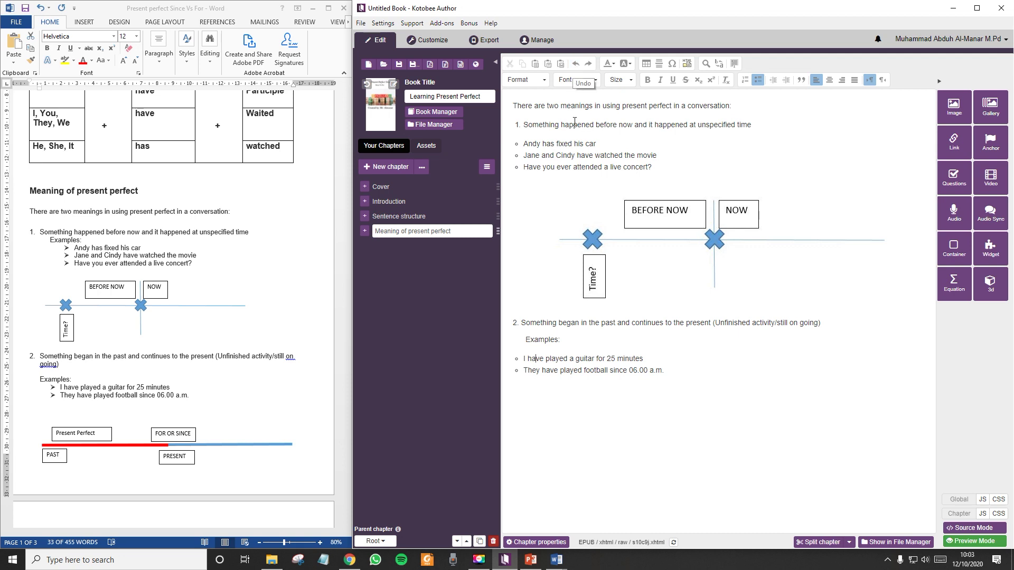
End the bulleted list after the second meaning's examples and insert the "Timeline 2" image from the Pictures folder beneath it with the default layout.
click(693, 374)
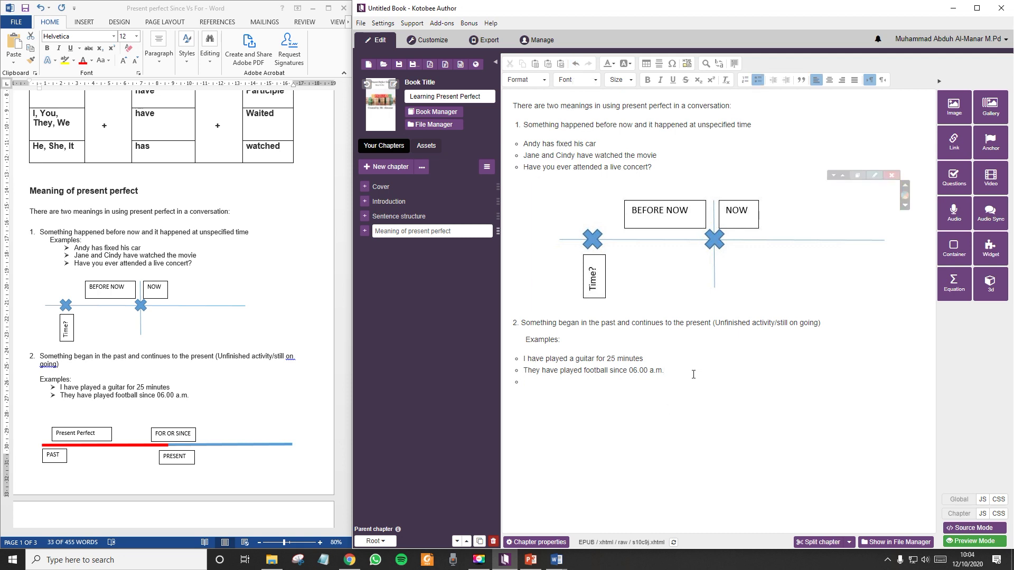
key(Return)
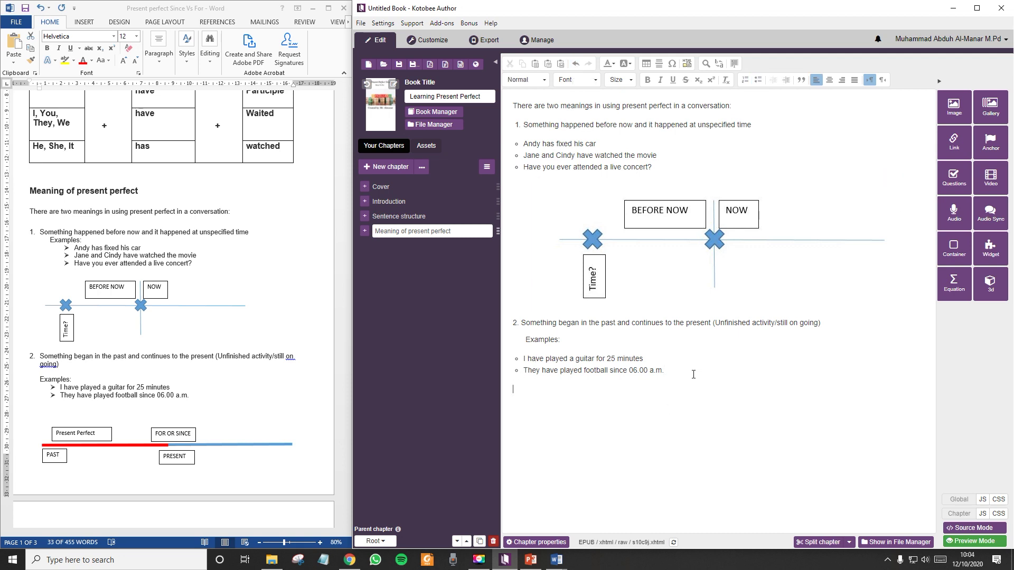
scroll(159, 396, down, 1)
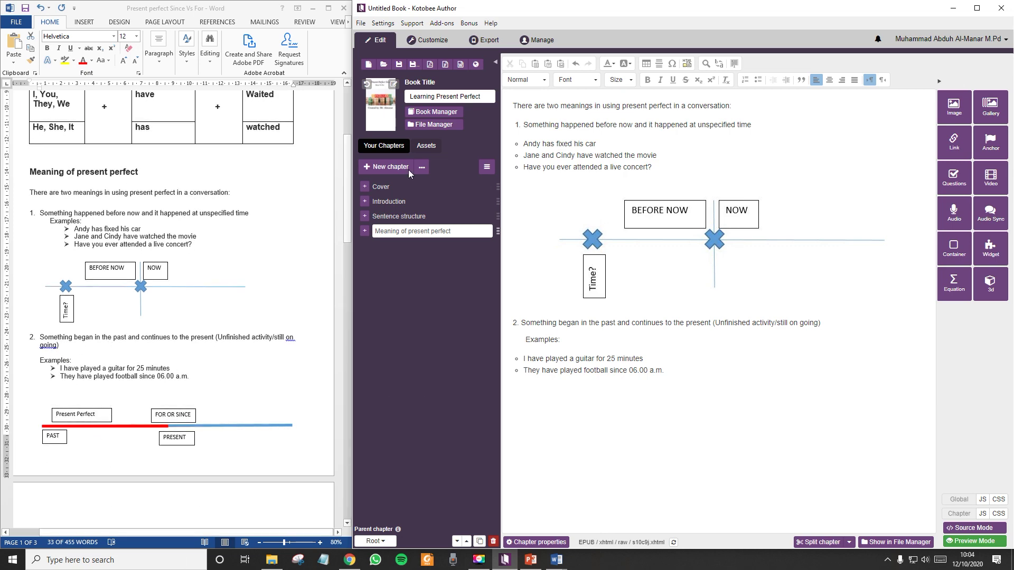
click(939, 102)
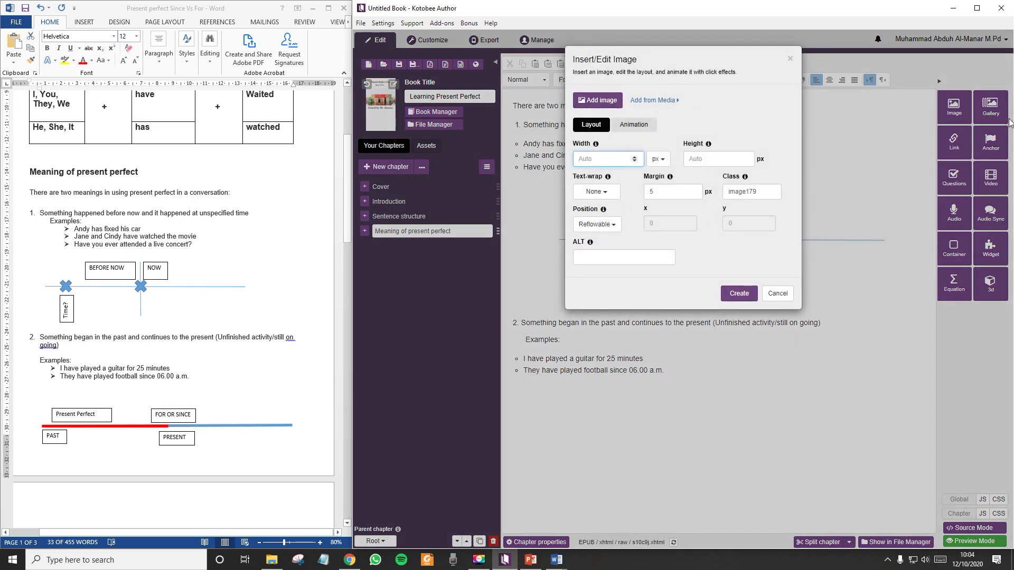
click(777, 293)
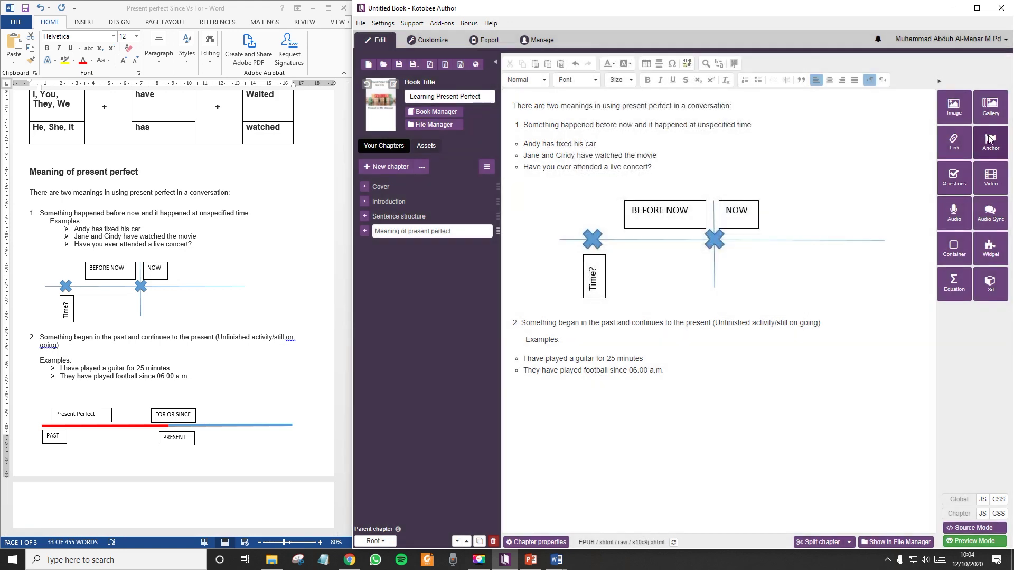
click(953, 107)
click(592, 100)
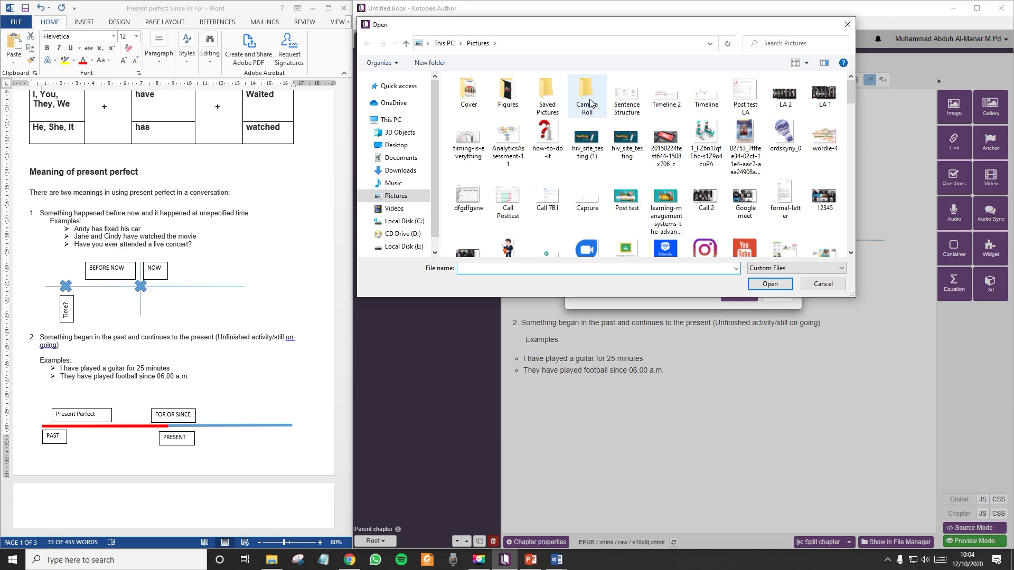
click(666, 95)
click(768, 285)
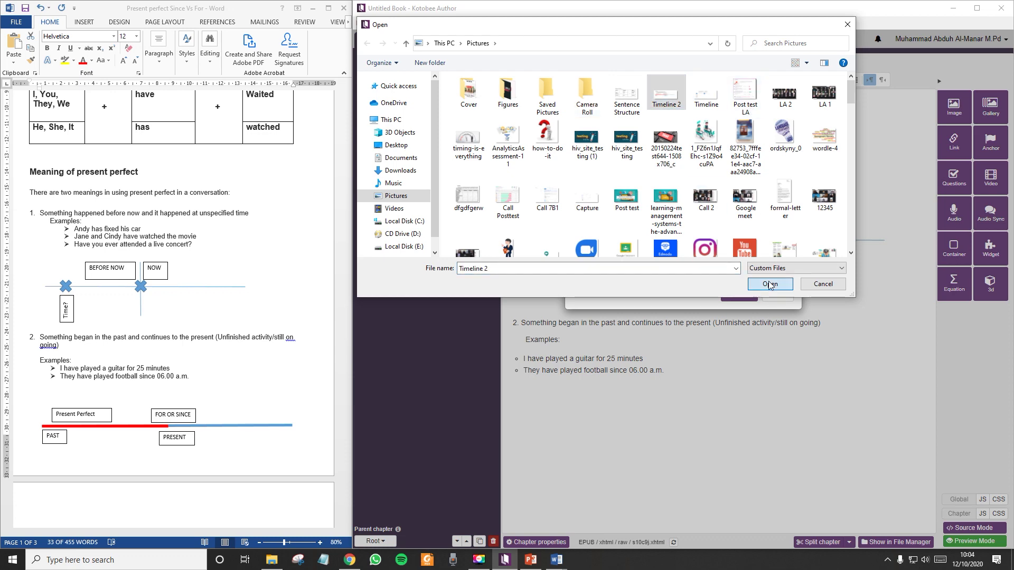
click(742, 300)
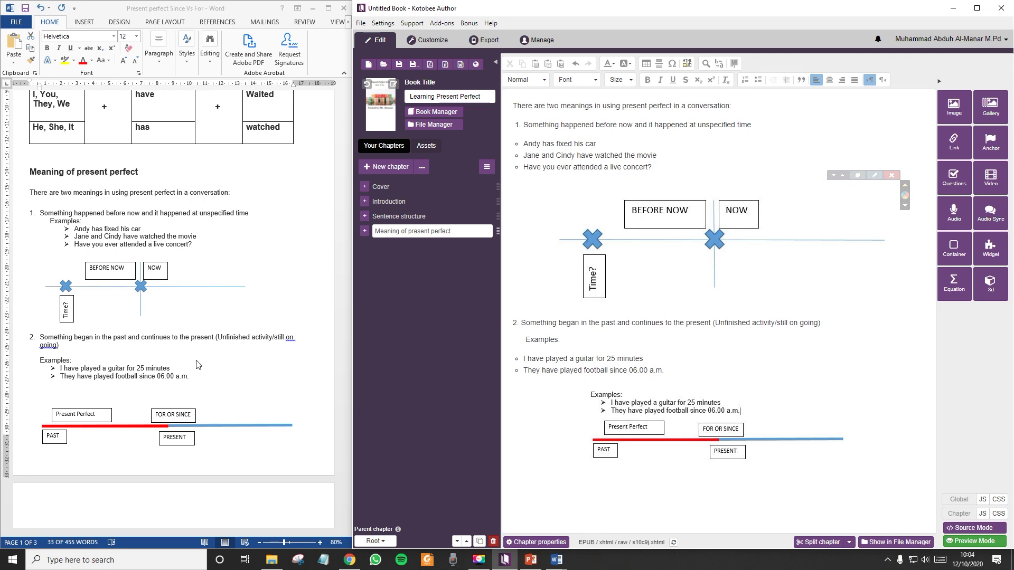
Review the Cover, Introduction, Sentence structure and Meaning of present perfect chapters in order.
scroll(196, 365, down, 1)
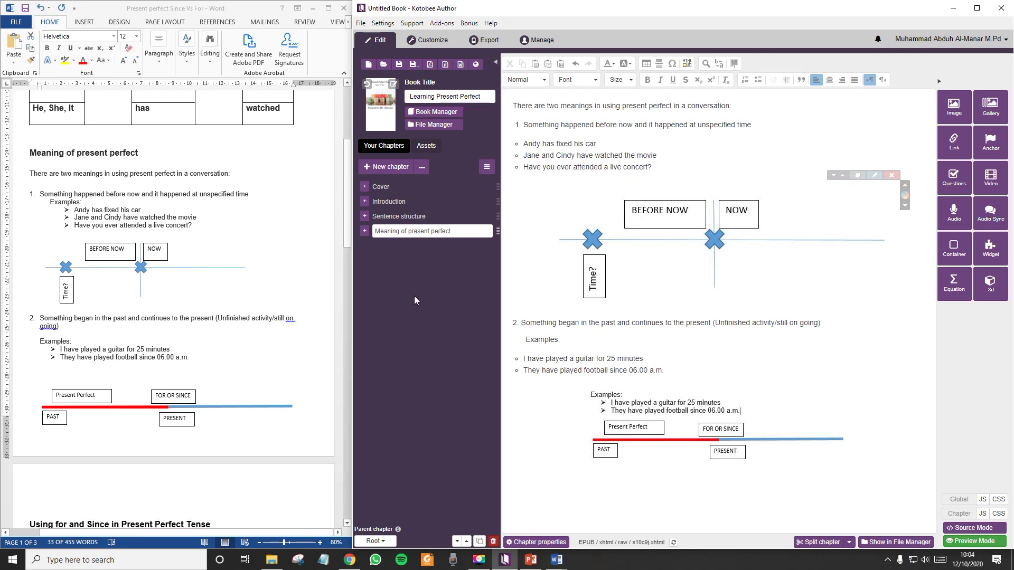
click(409, 186)
click(413, 201)
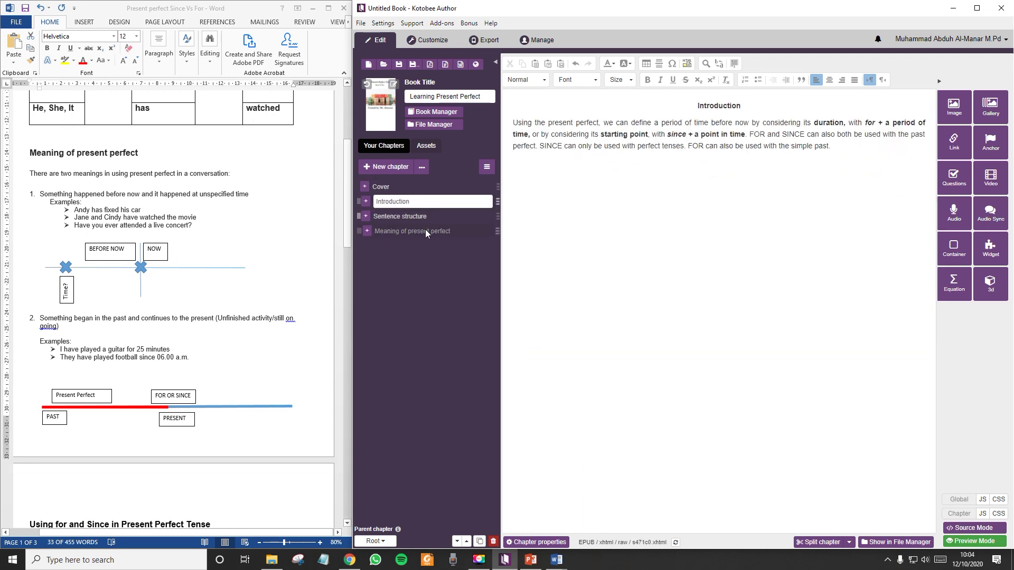
click(422, 216)
click(429, 232)
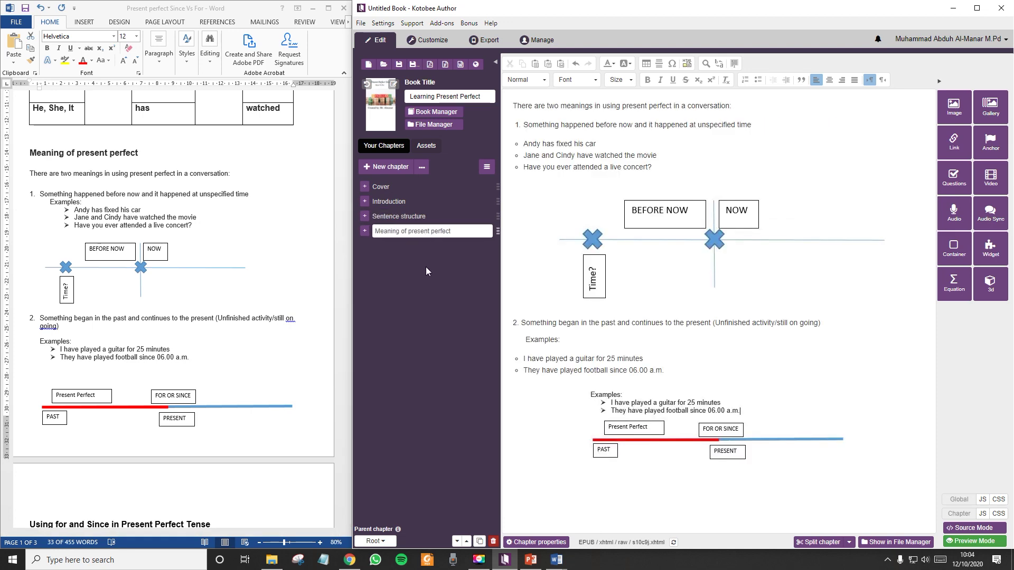
Add a new chapter titled "Using for and Since in Present Perfect Tense", copying the title from the Word document's heading.
scroll(130, 223, down, 15)
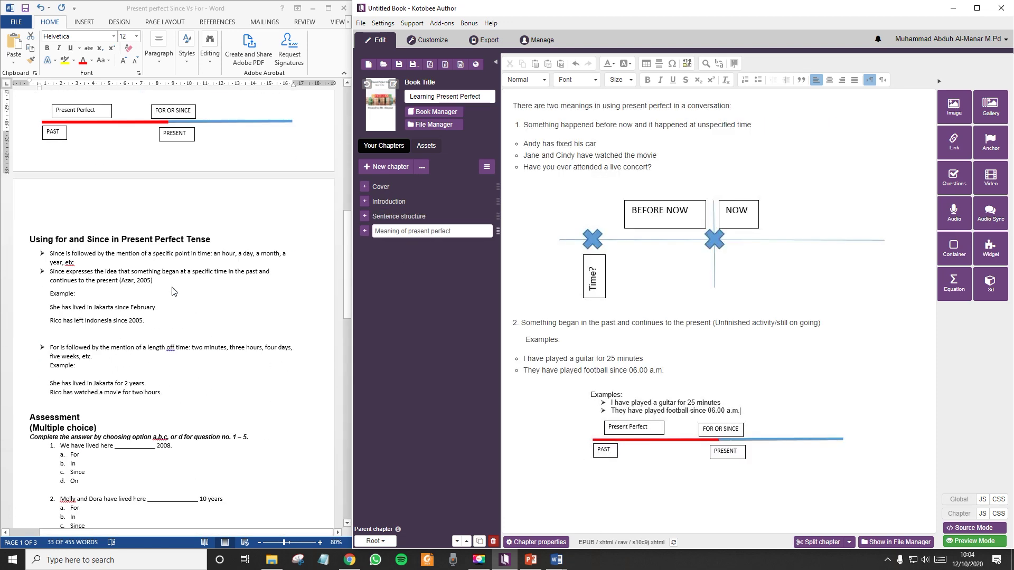
scroll(121, 200, down, 1)
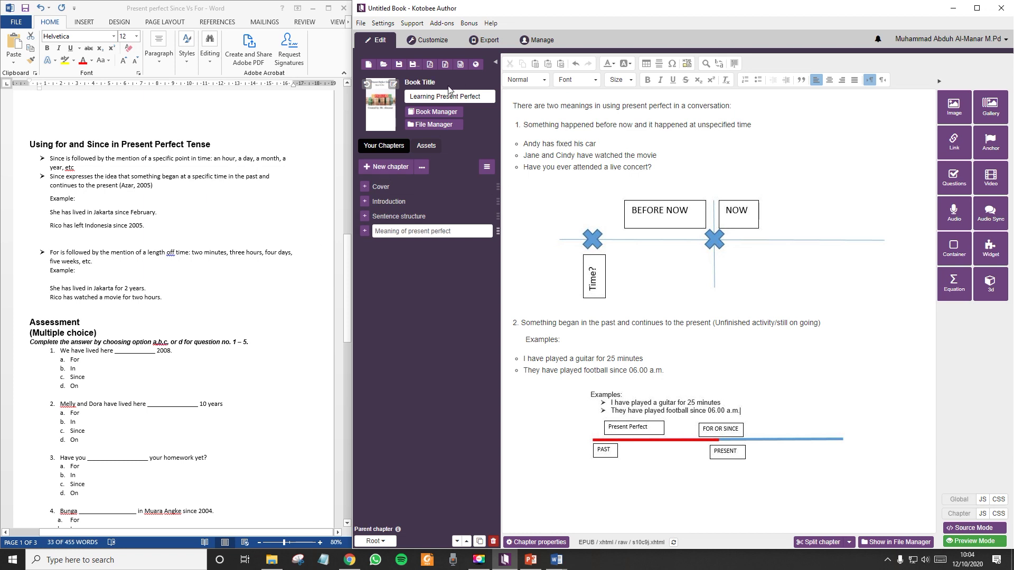
click(384, 167)
click(107, 215)
click(21, 150)
key(ctrl+c)
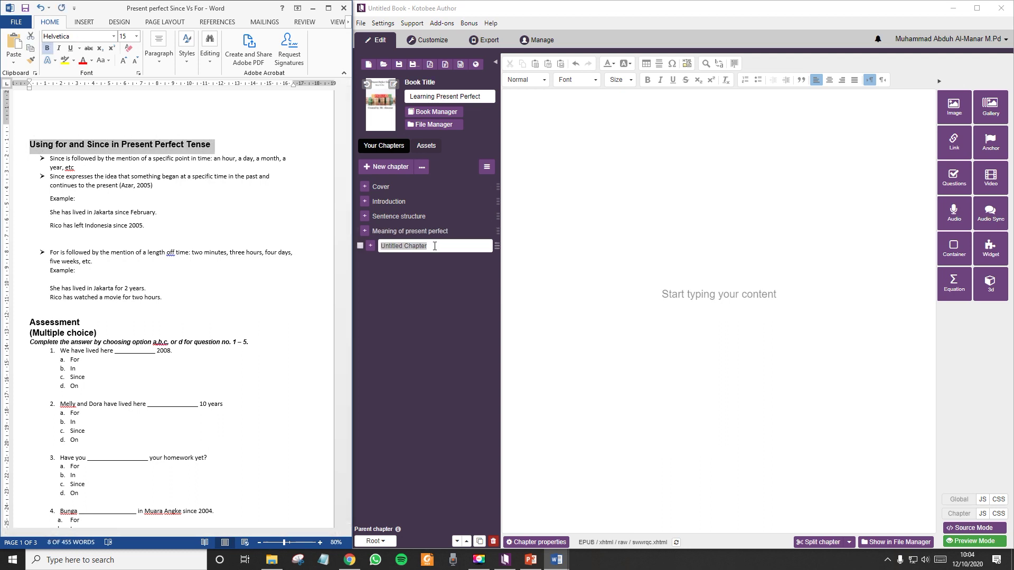
click(416, 248)
triple_click(416, 248)
key(ctrl+v)
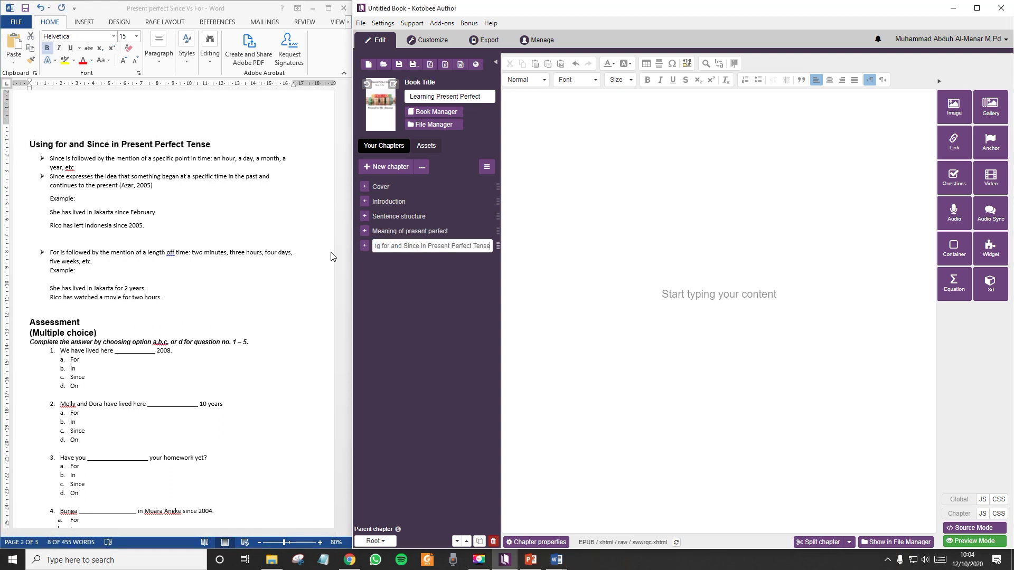
Copy the for and since section with its heading and examples from Word into the new chapter, removing the two blank lines.
click(67, 191)
drag(30, 144, 206, 294)
key(ctrl+c)
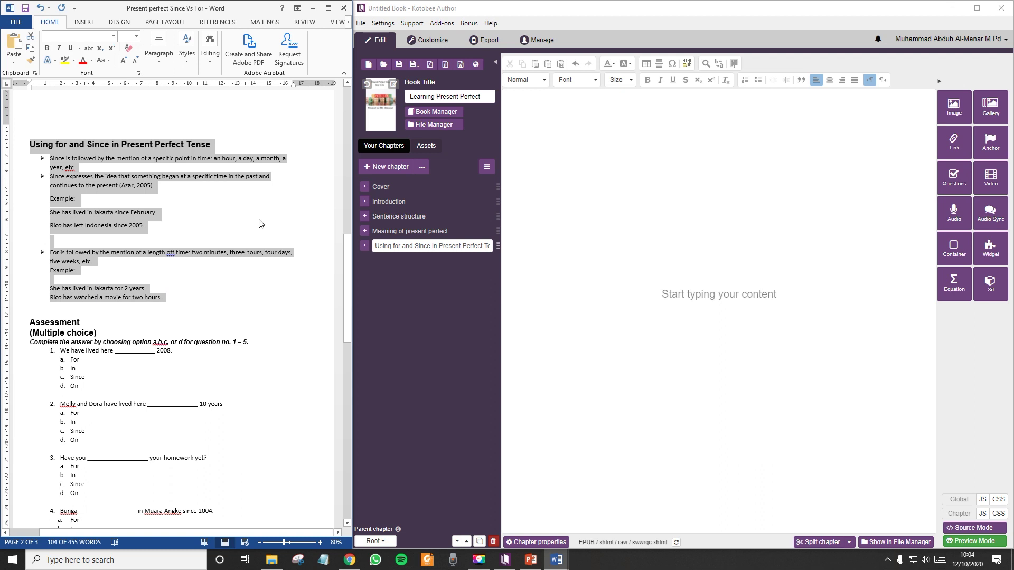
click(540, 139)
key(ctrl+v)
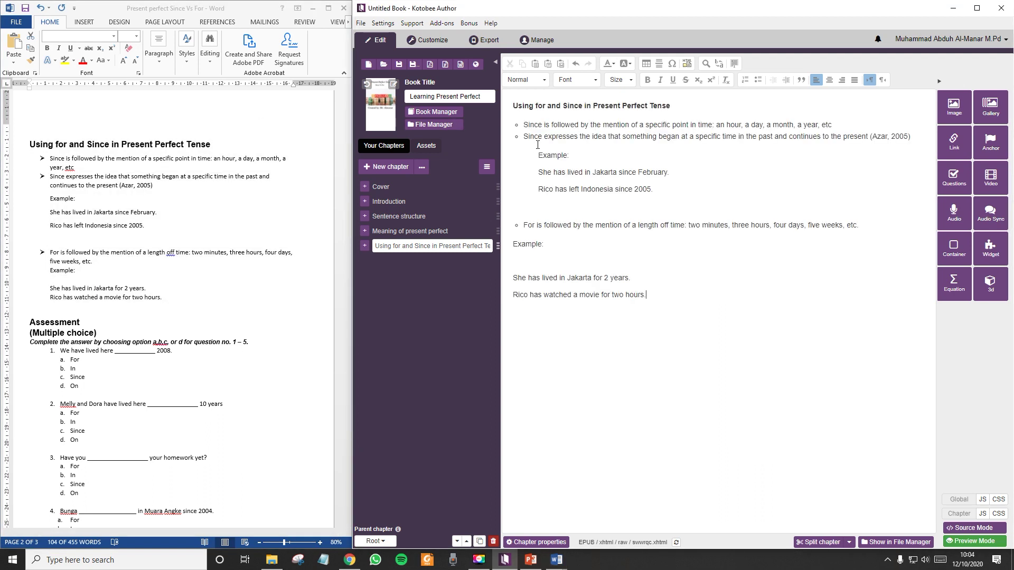
key(BackSpace)
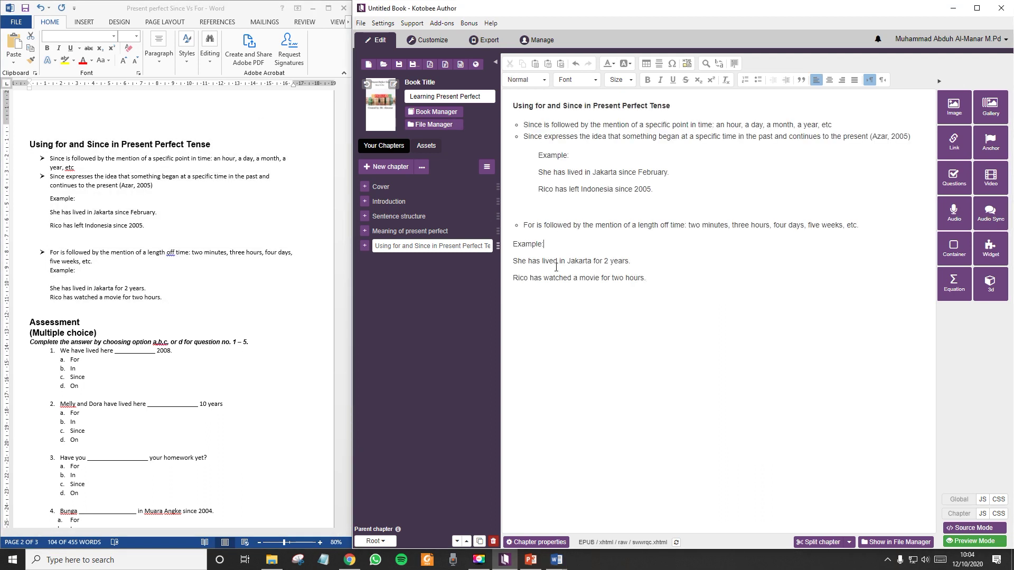
click(560, 213)
key(BackSpace)
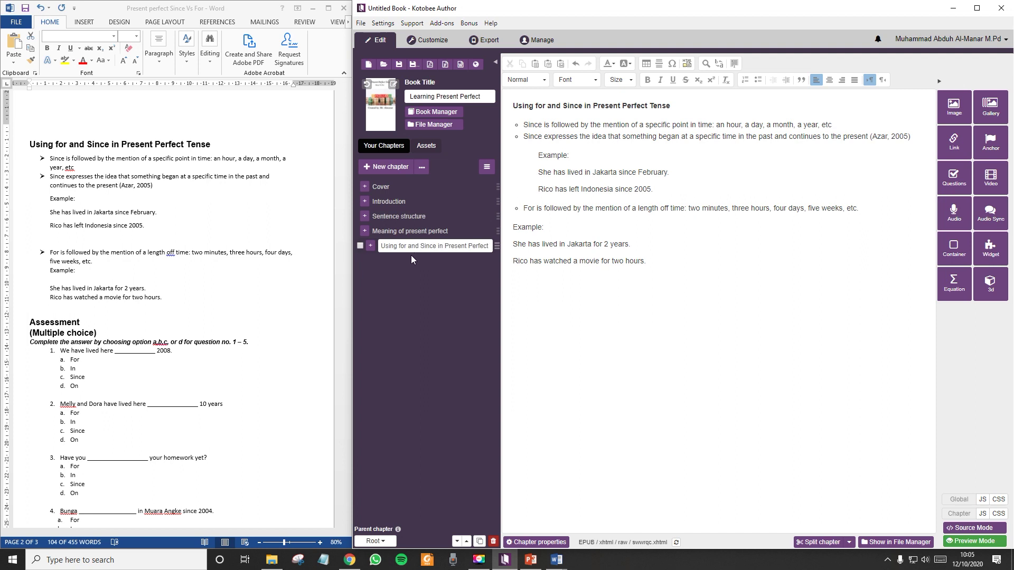
Add a new chapter titled "Assessment" for the Word document's multiple-choice and true/false exercises.
scroll(121, 302, down, 4)
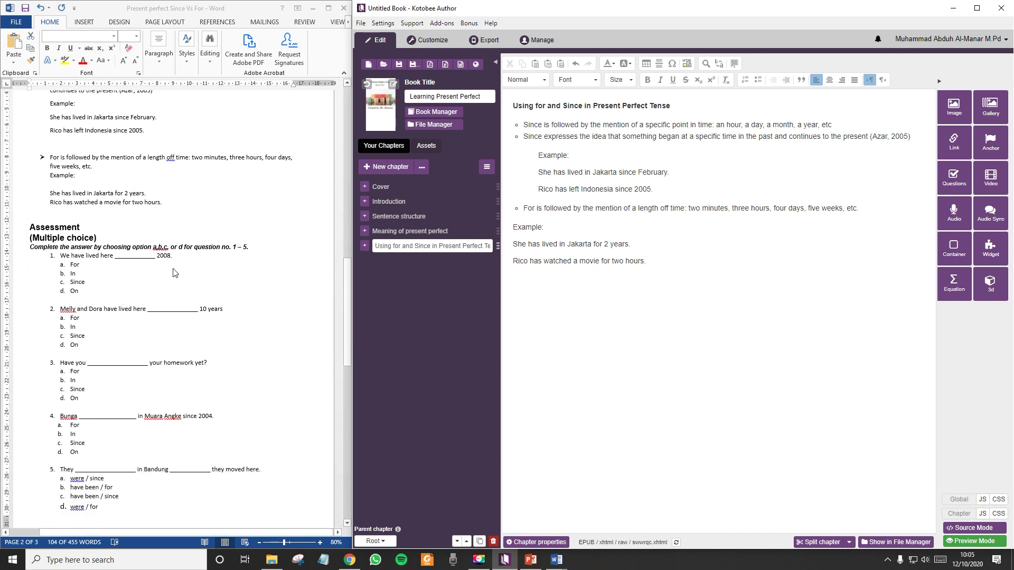
scroll(174, 272, down, 1)
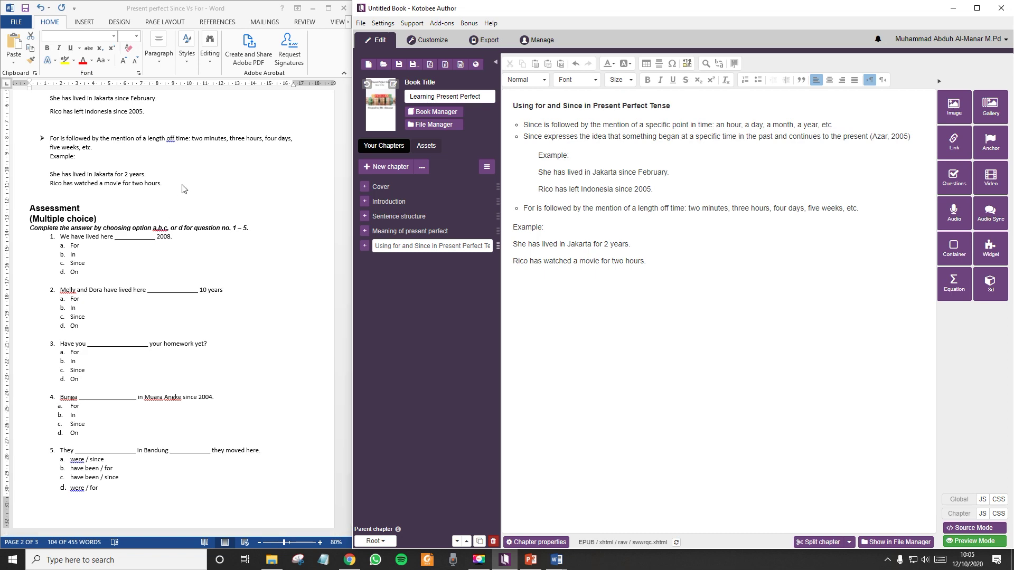
scroll(142, 241, down, 7)
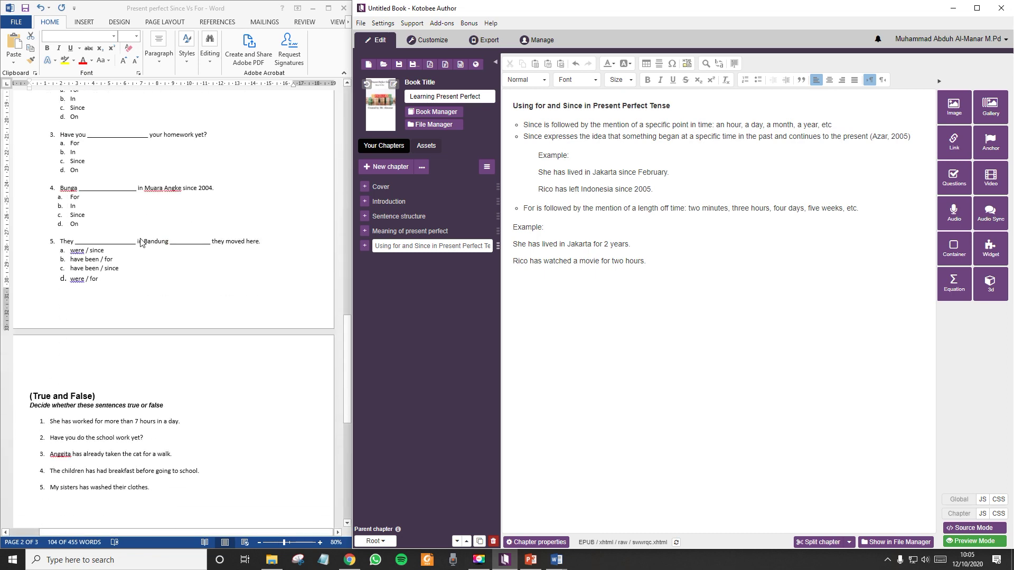
scroll(121, 267, up, 2)
scroll(74, 180, down, 6)
scroll(74, 327, up, 5)
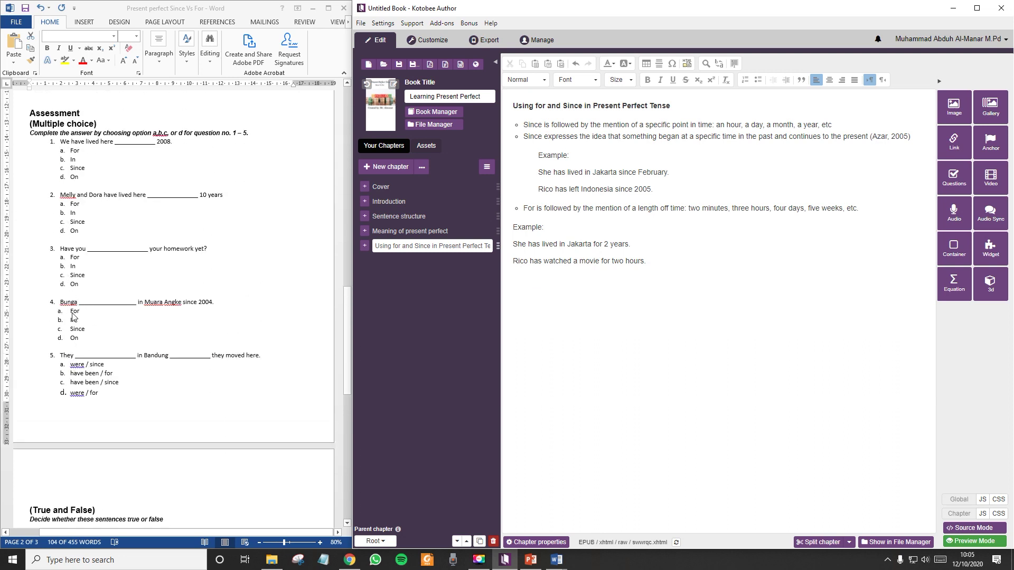
click(387, 168)
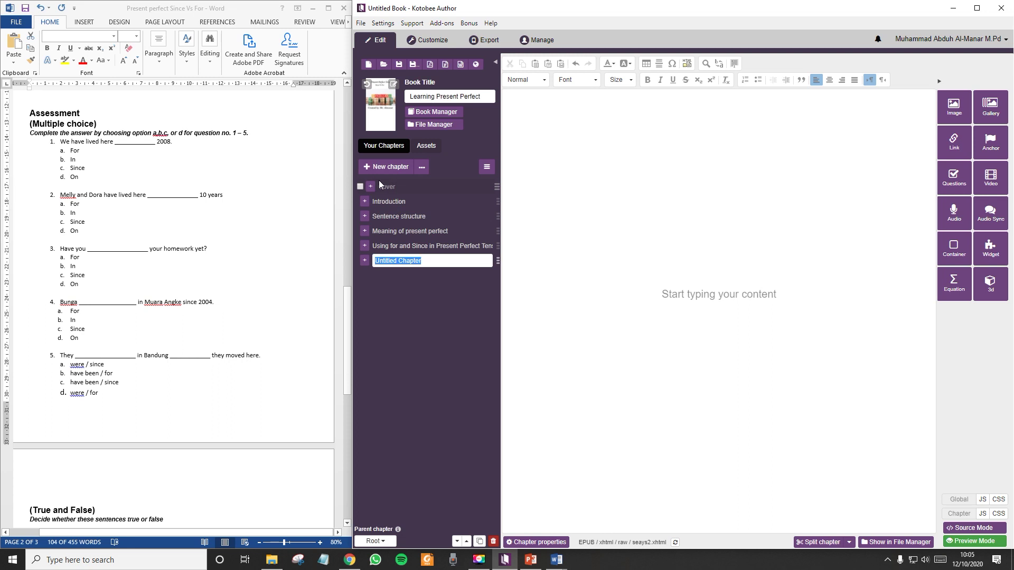
text(A)
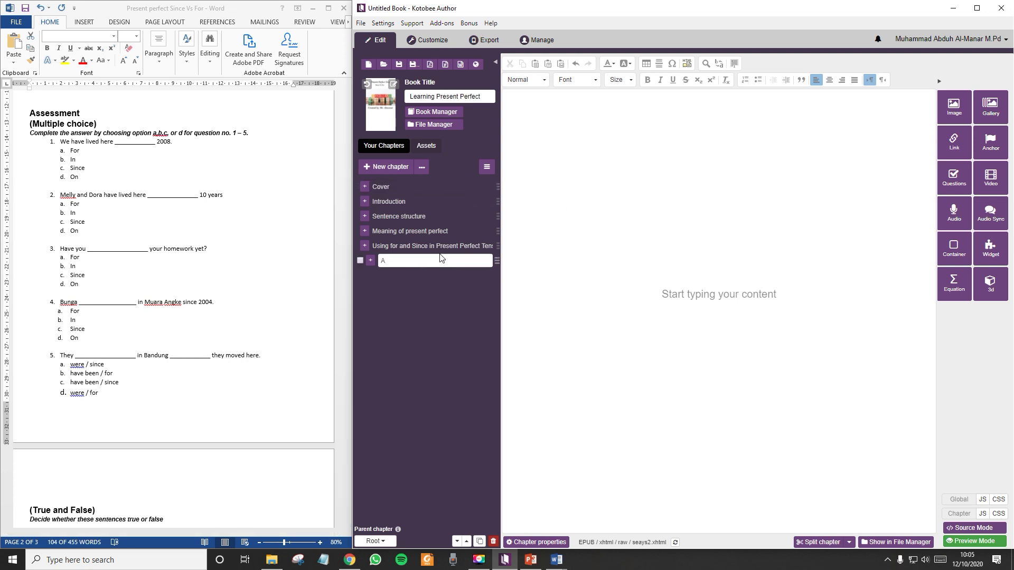
text(Ssessment)
key(Return)
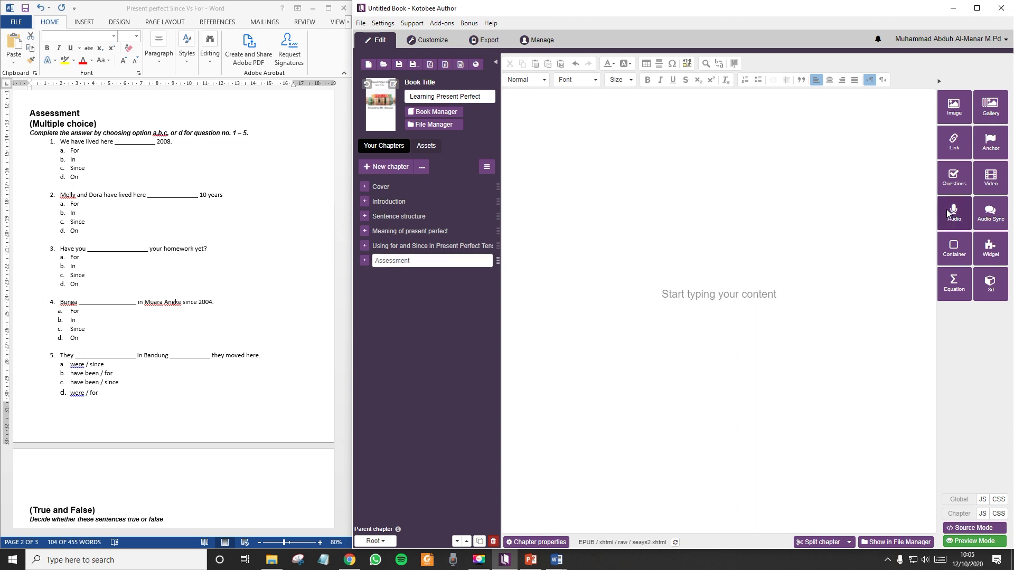
Start a question set titled "Exercise 1: Present Perfect Tense (Since or For)" in the Assessment chapter and add an MCQ Single Choice question.
click(954, 178)
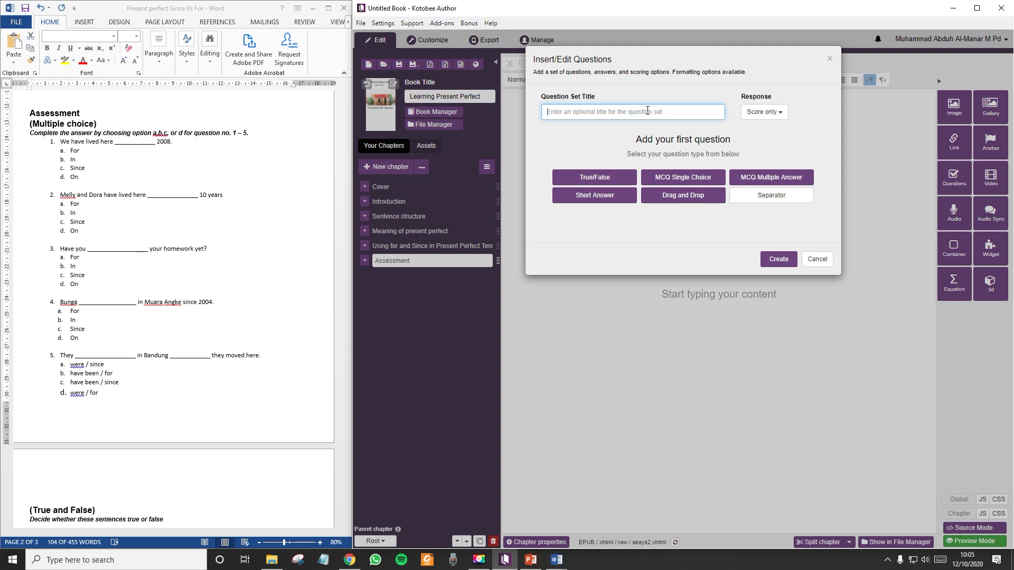
text(Exercise 1: PRese)
key(BackSpace)
key(BackSpace)
key(BackSpace)
key(BackSpace)
text(resent Perfect Tense (Since or For))
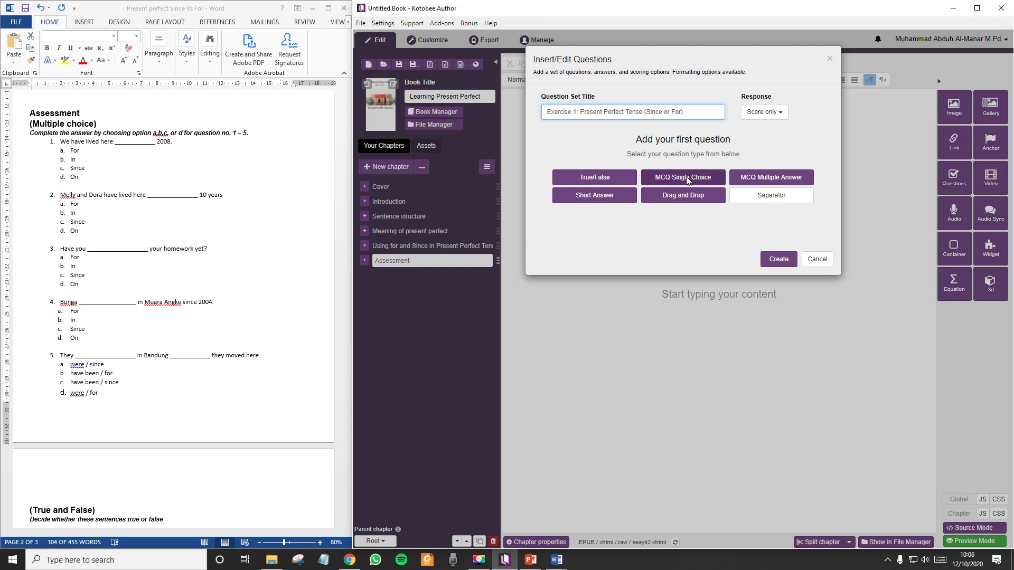
click(667, 179)
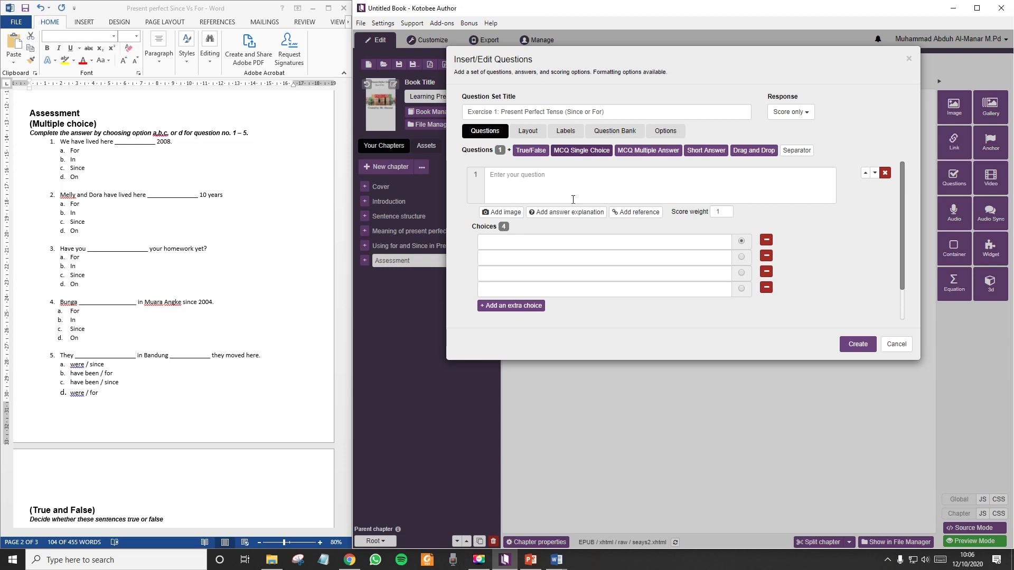
Copy the first multiple-choice sentence, "We have lived here ____ 2008.", from Word into question 1.
click(178, 144)
drag(175, 144, 59, 143)
key(ctrl+c)
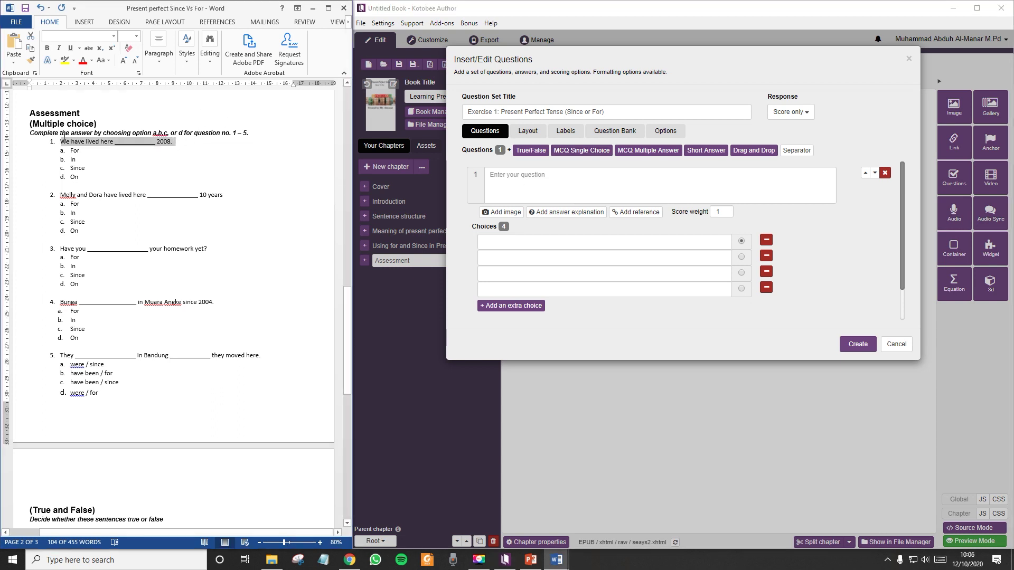
click(563, 178)
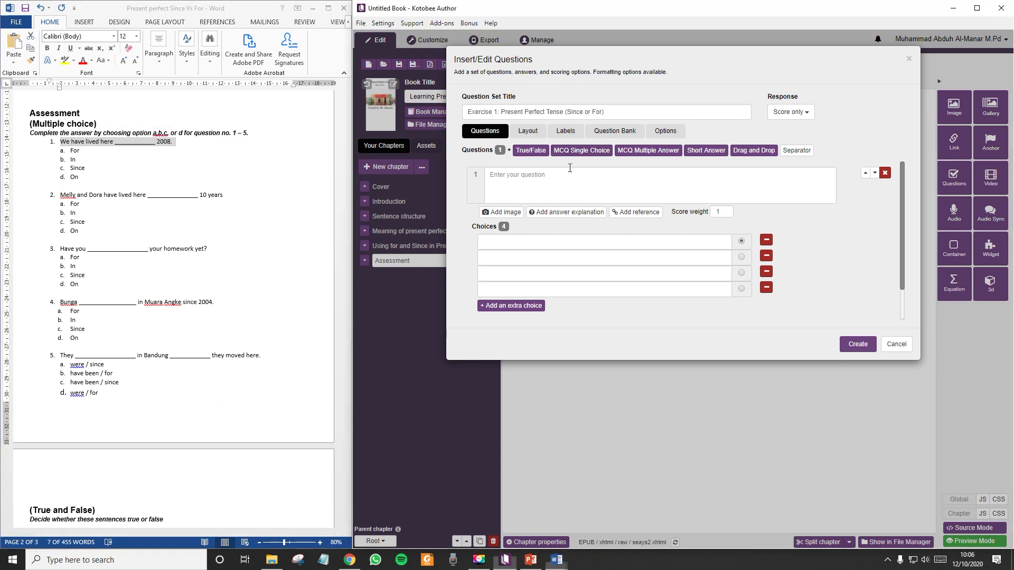
key(ctrl+v)
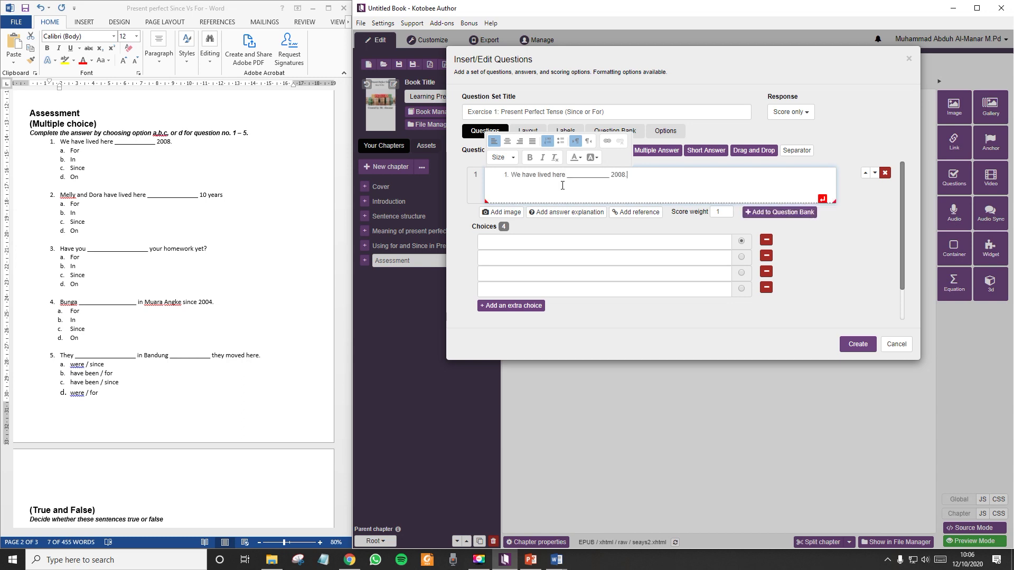
Enter the four choices for question 1: "for", "in", "since" and "on".
click(536, 239)
text(for)
click(522, 258)
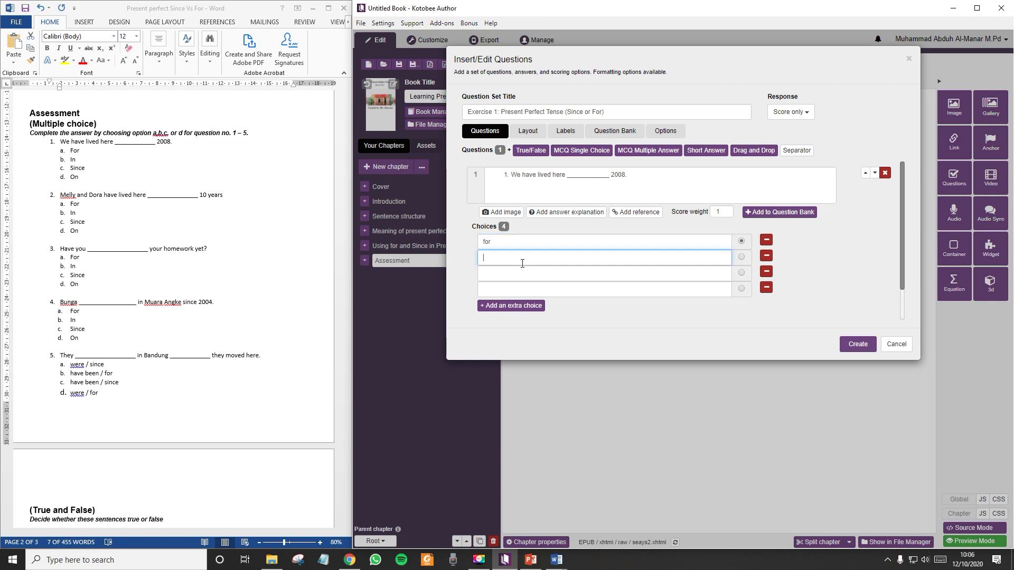
click(513, 274)
text(since)
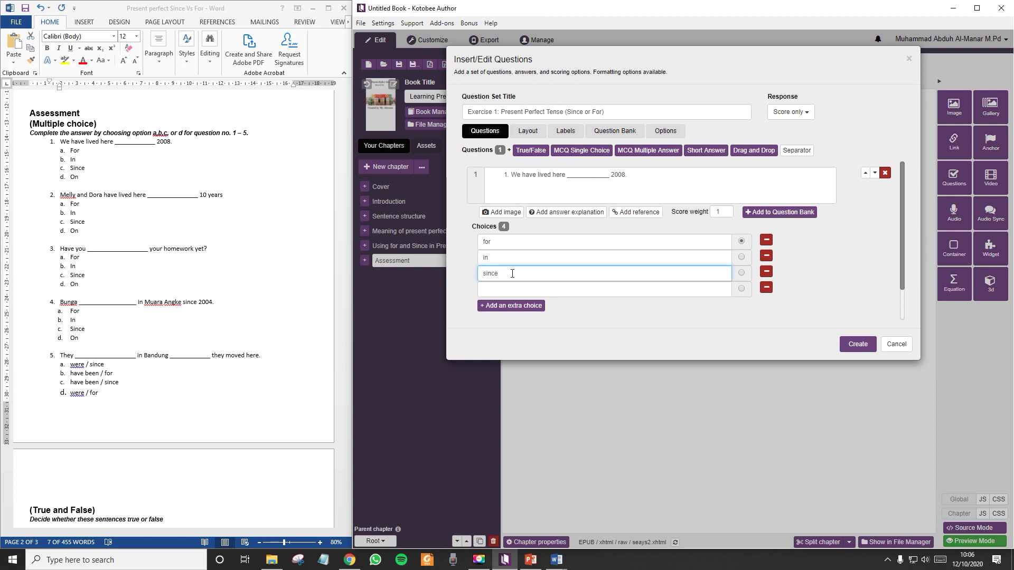
click(533, 288)
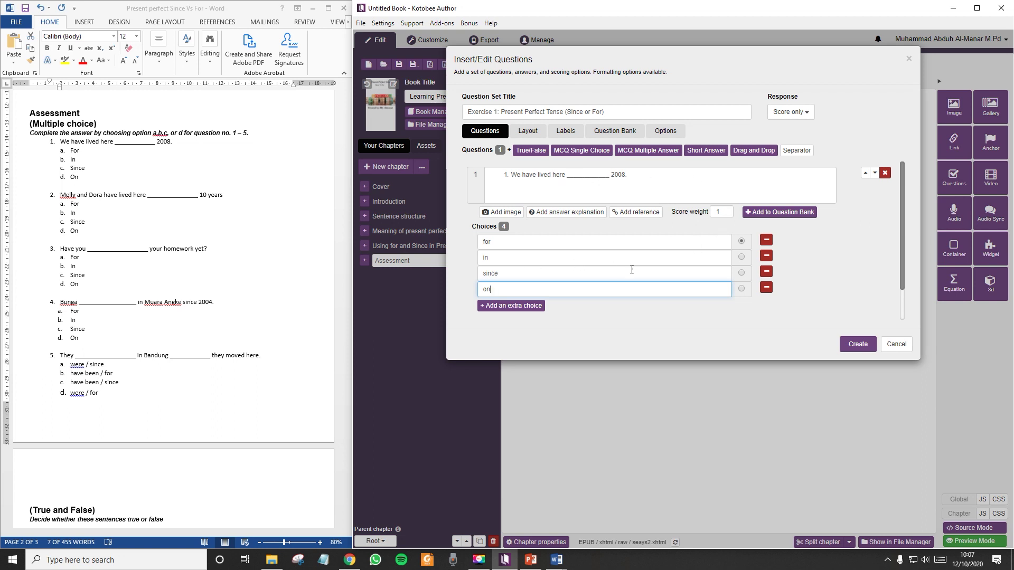
Mark "since" as the correct answer to question 1 and set its score weight to 10.
click(741, 272)
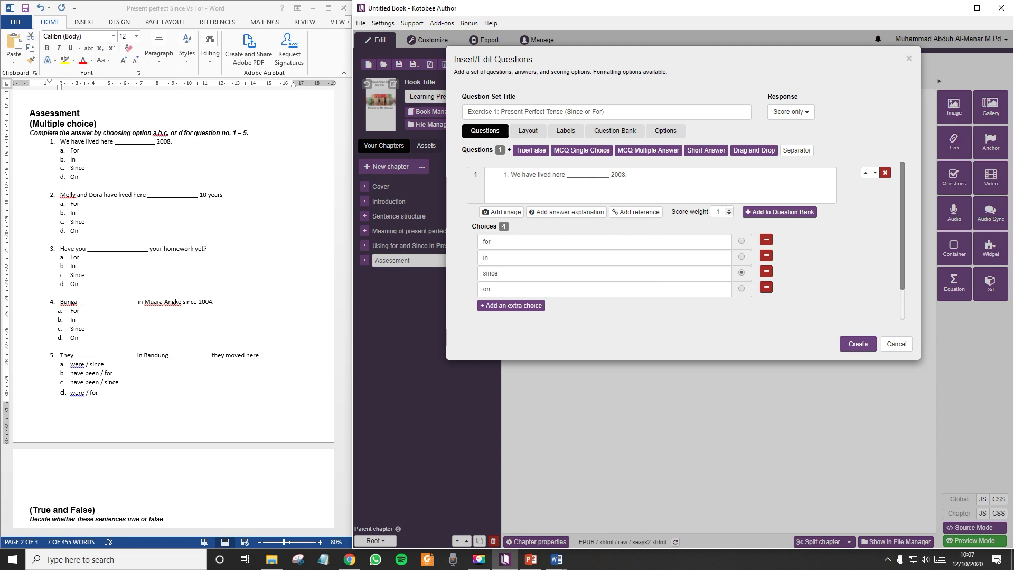
drag(724, 210, 712, 210)
text(10)
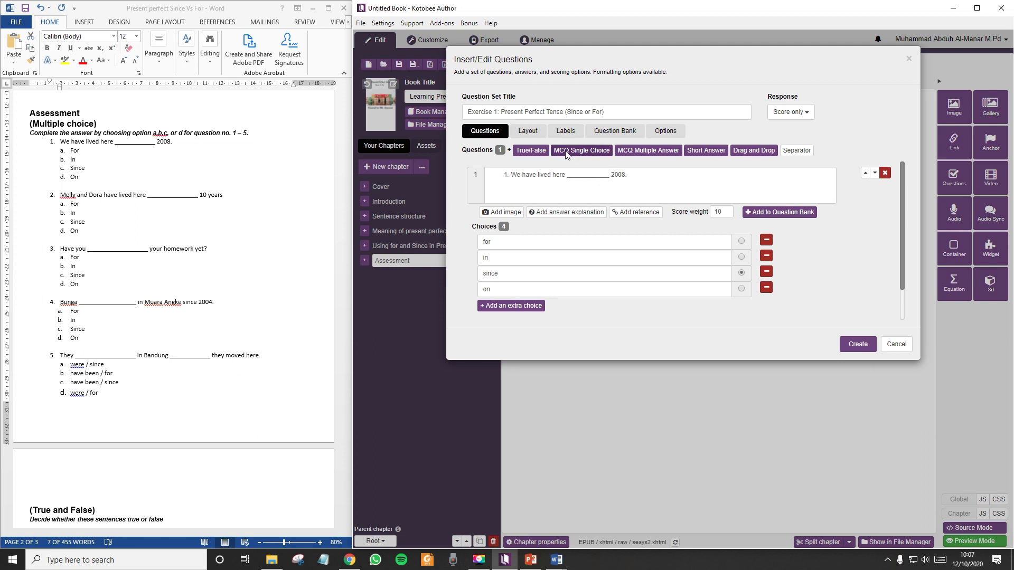
Add a second MCQ Single Choice question using the second multiple-choice sentence from Word, replacing its list numbering with "2.".
click(590, 153)
scroll(503, 161, down, 3)
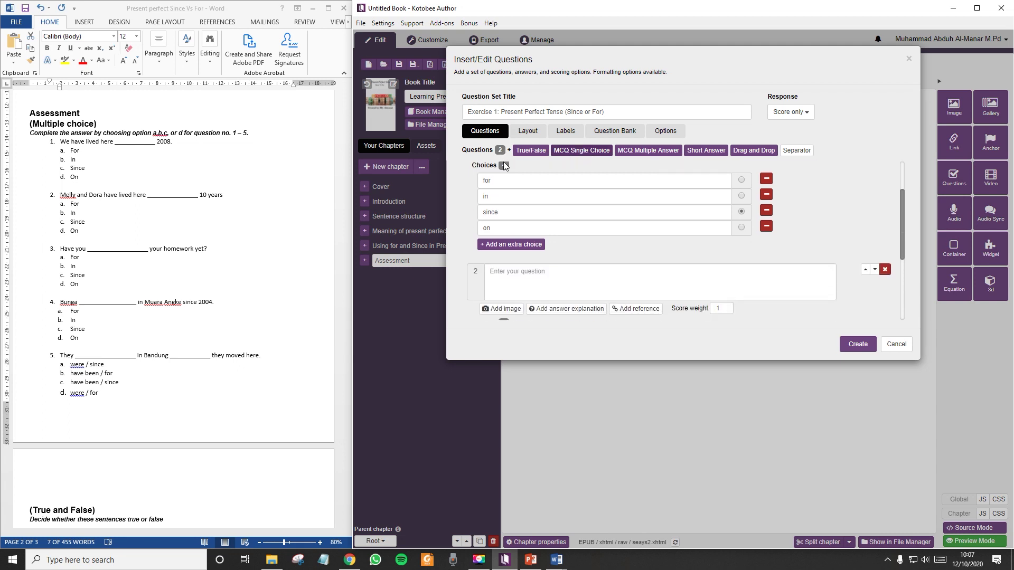
click(527, 186)
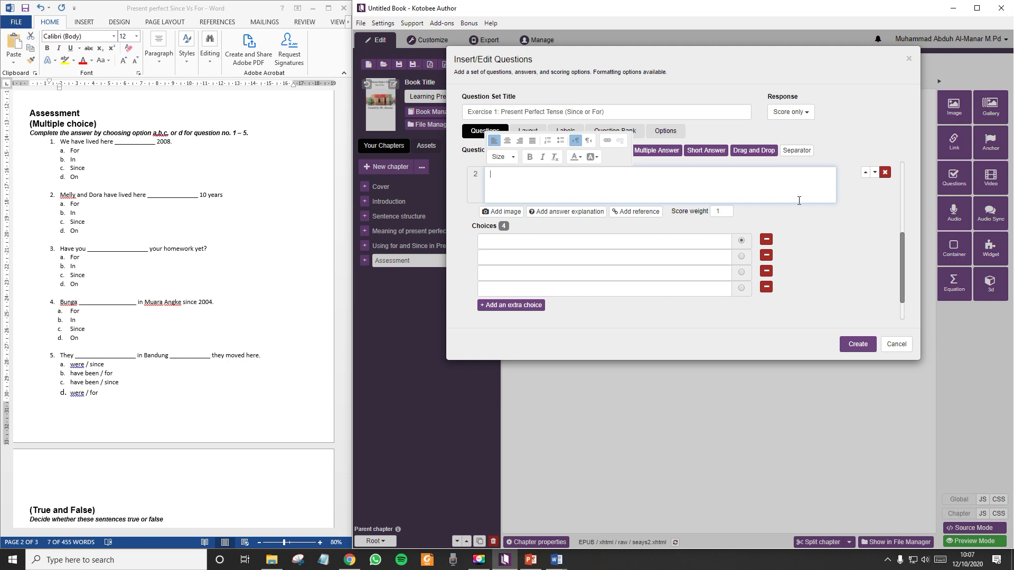
key(alt+Tab)
drag(226, 195, 62, 198)
key(ctrl+c)
click(515, 176)
key(ctrl+v)
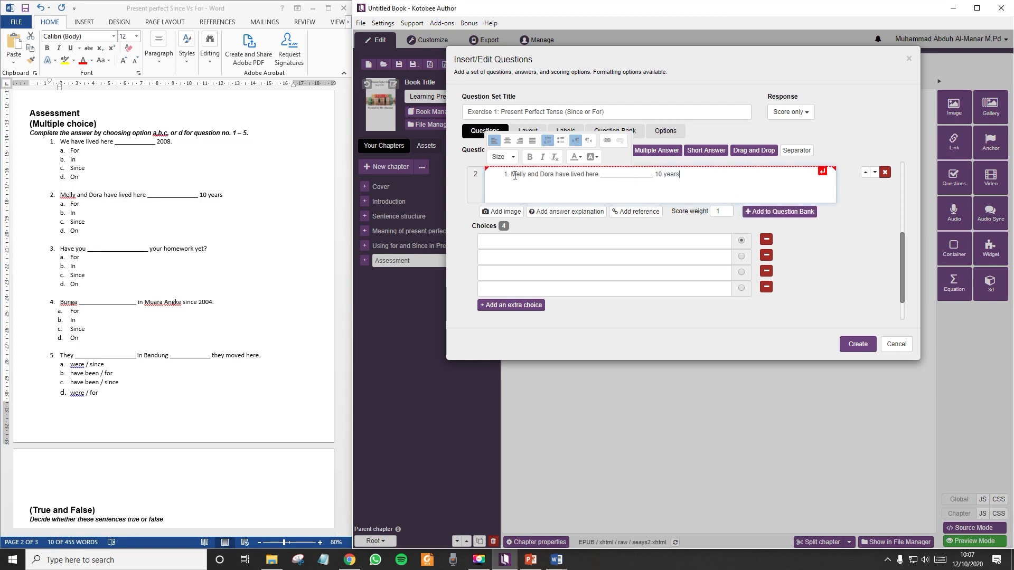
click(511, 175)
key(BackSpace)
text(2.)
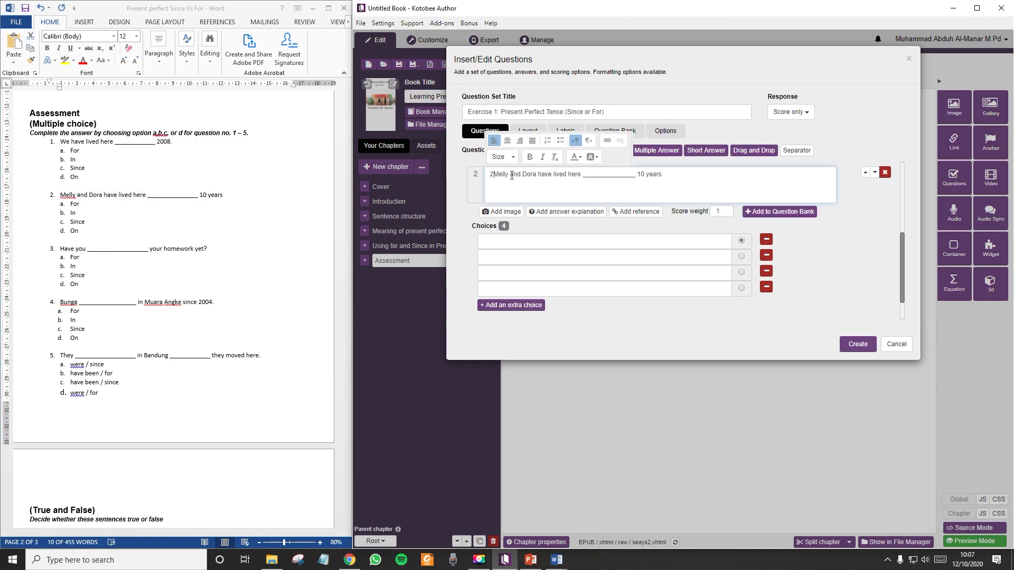
Enter the choices "for", "in", "since" and "on" for question 2, with "for" as the correct answer.
click(592, 242)
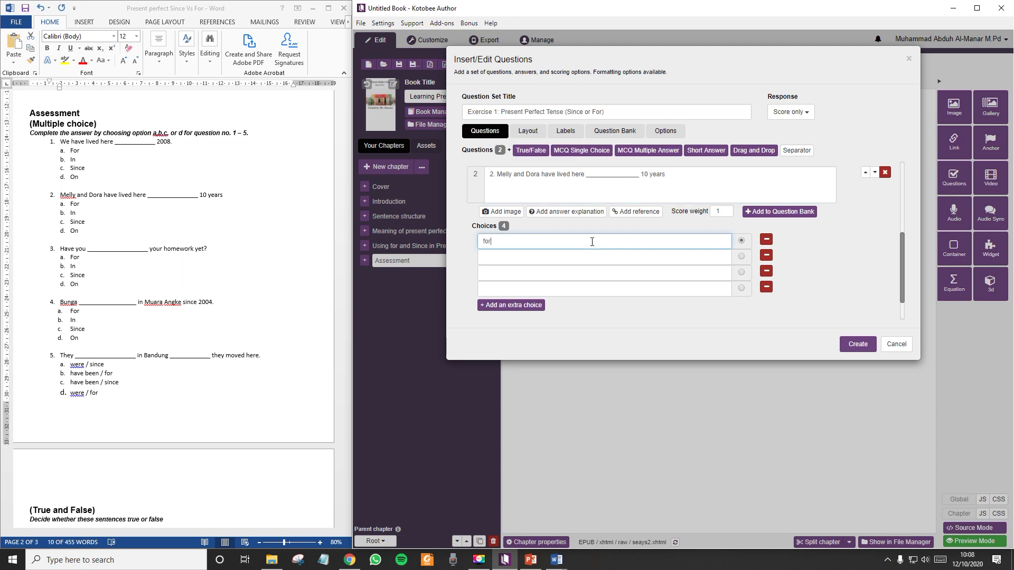
click(577, 254)
text(in)
click(597, 273)
text(since)
click(527, 289)
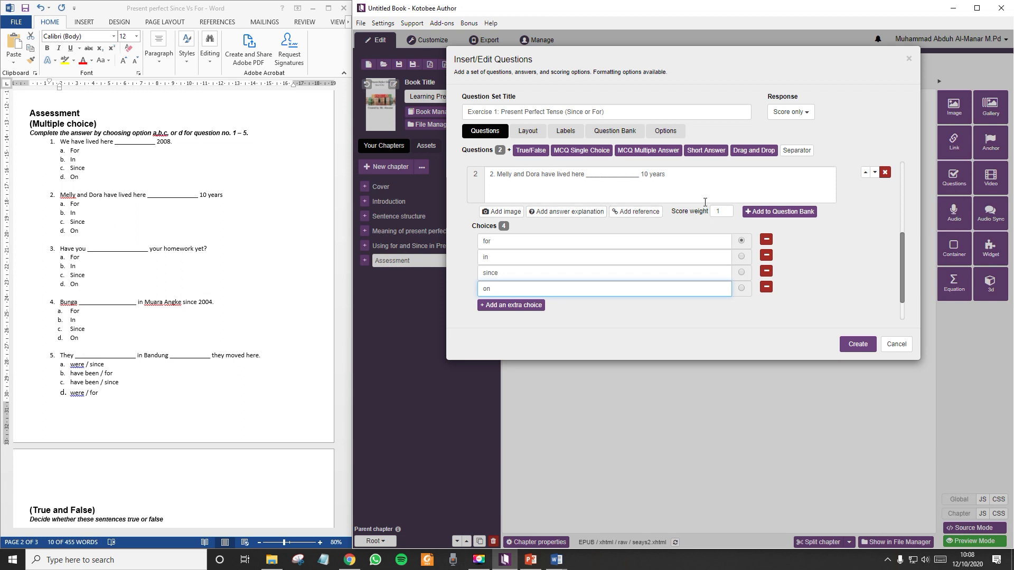
click(741, 240)
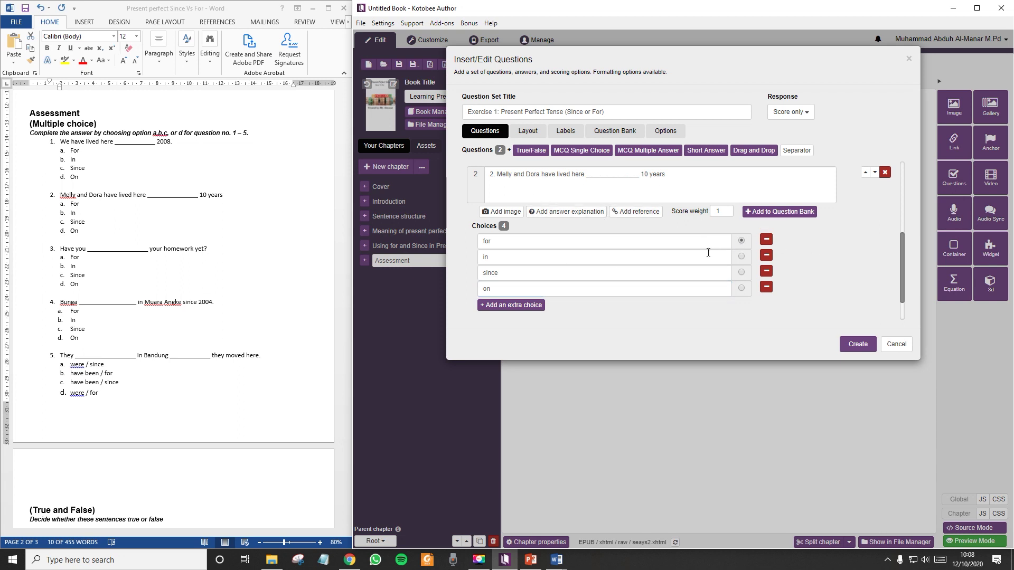
Review the two entered questions and the Word document's remaining exercises through the True and False section.
scroll(538, 275, up, 3)
scroll(486, 209, down, 3)
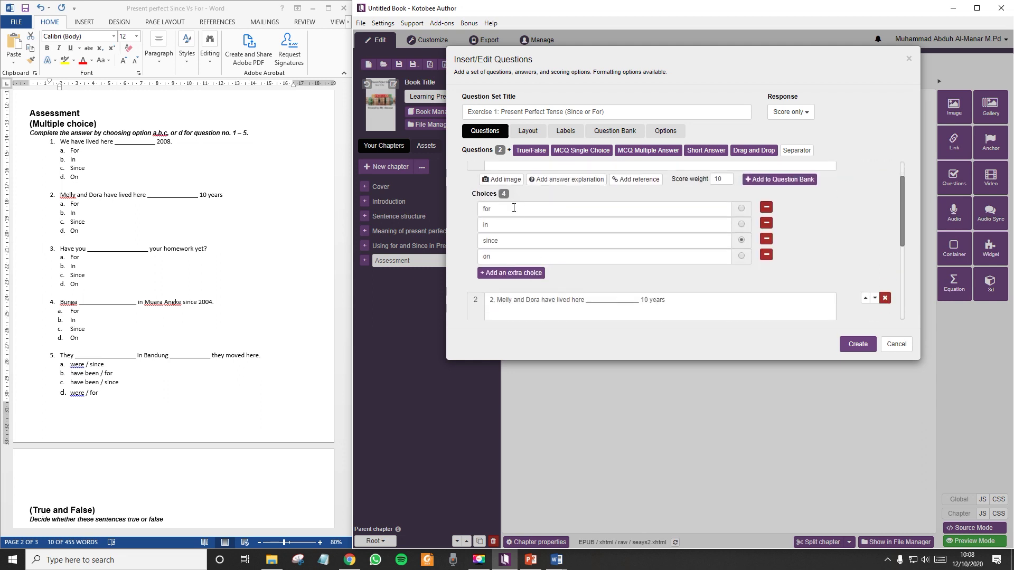
scroll(821, 238, up, 3)
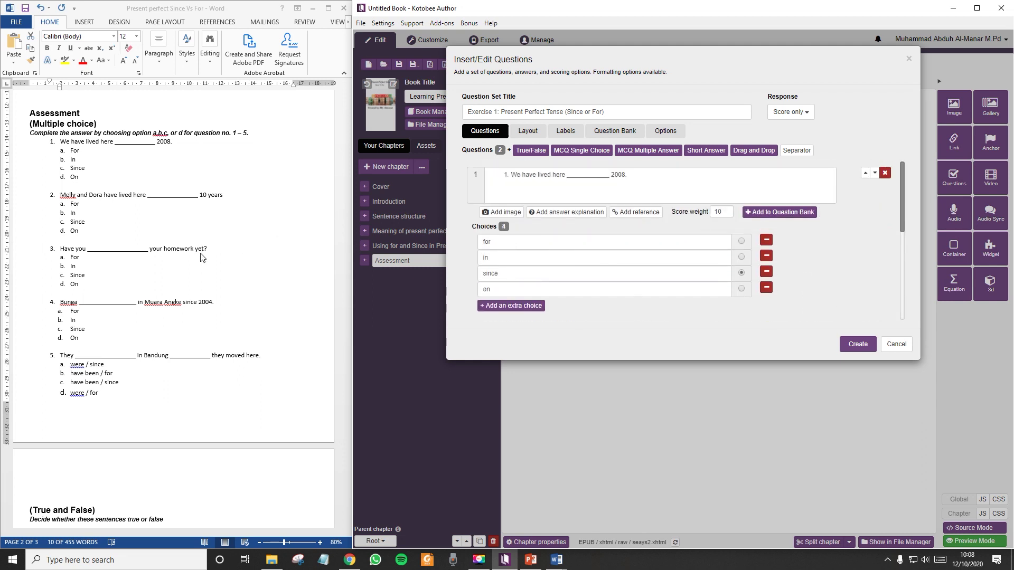
scroll(95, 314, down, 1)
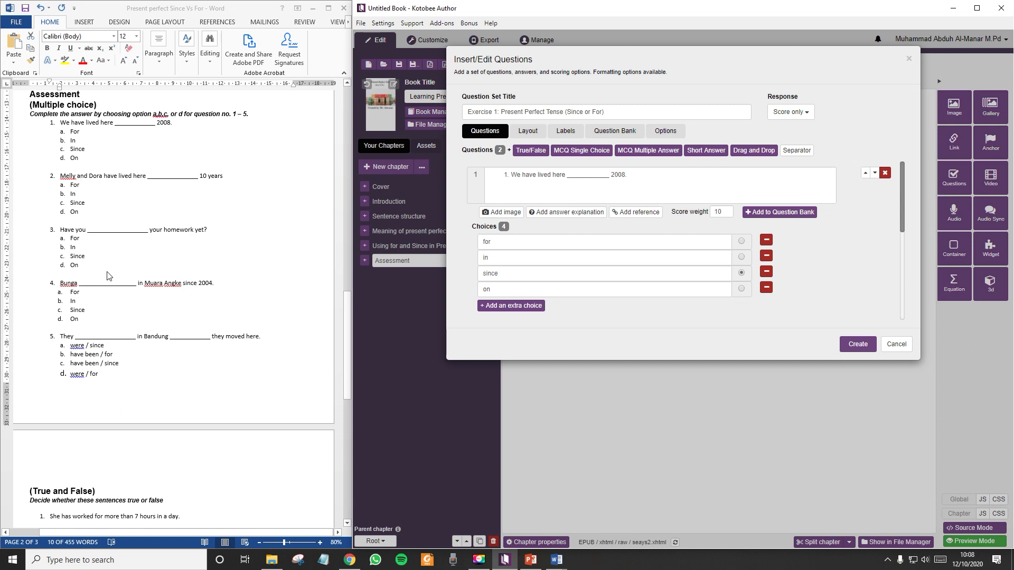
scroll(94, 261, down, 1)
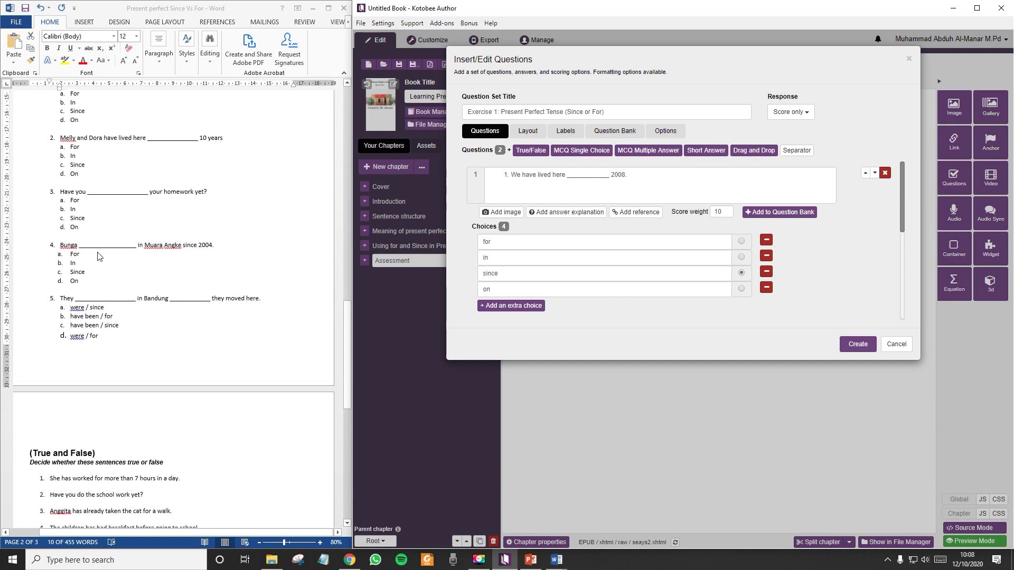
scroll(100, 338, down, 4)
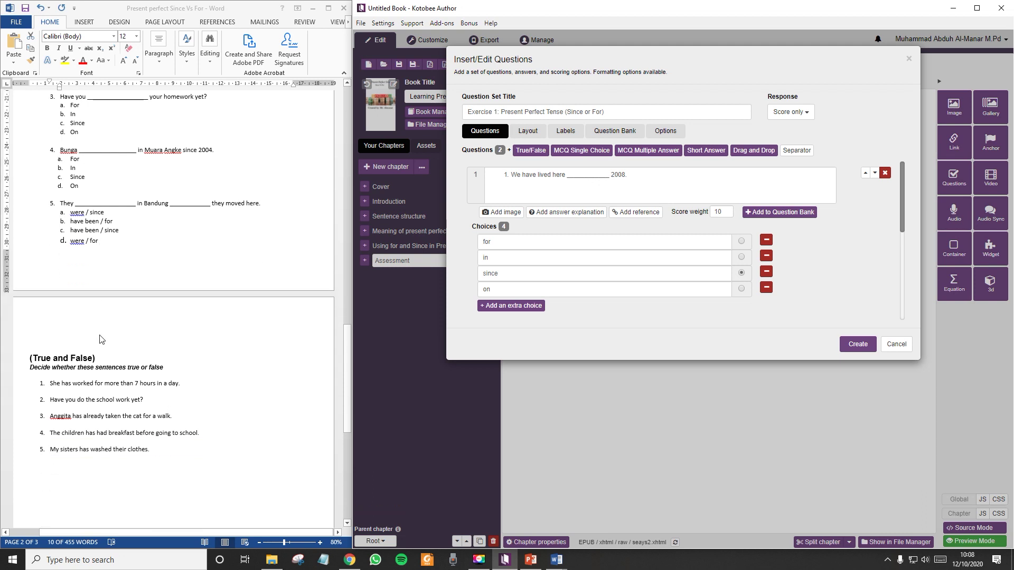
scroll(102, 338, down, 2)
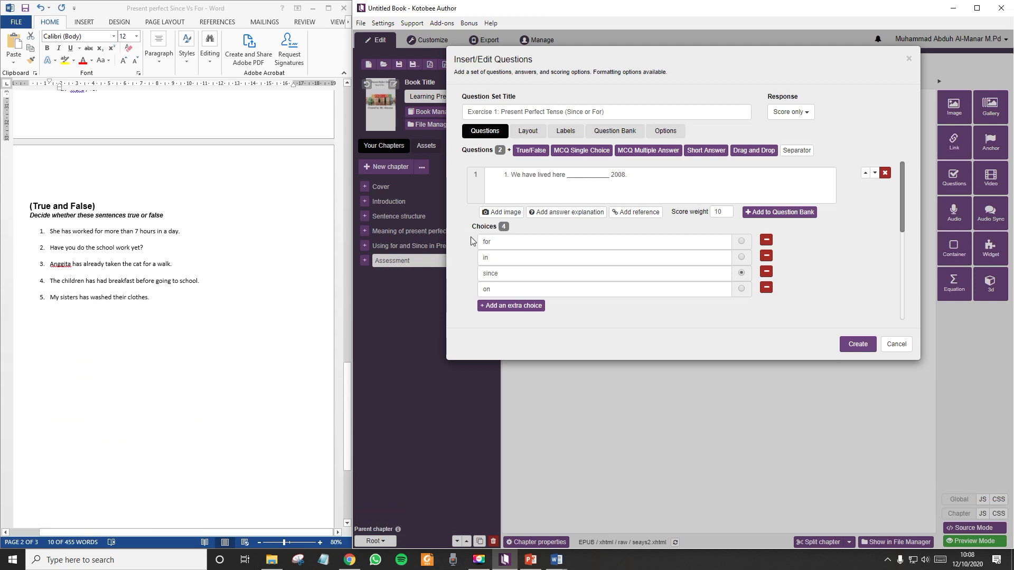
scroll(692, 263, down, 2)
scroll(745, 267, down, 2)
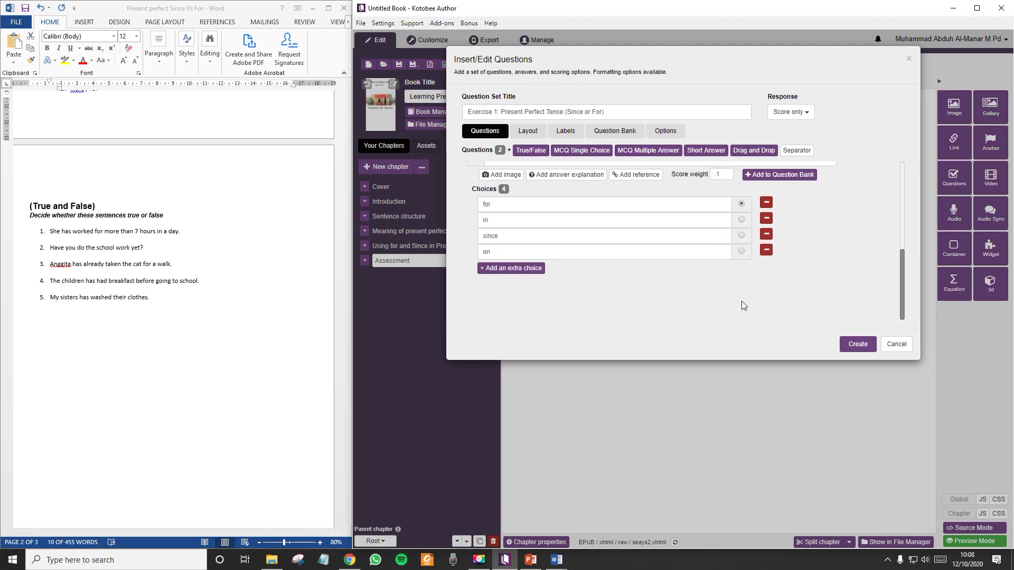
Add a separator after question 2 with the text "Exercise 2: True and False".
click(797, 151)
click(578, 297)
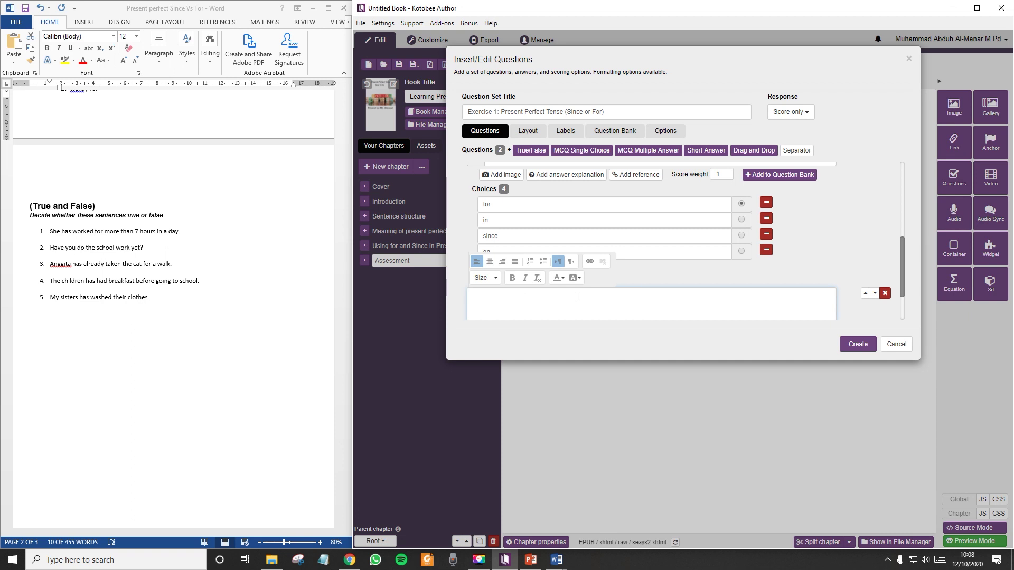
text(Exdercise)
key(BackSpace)
key(BackSpace)
key(BackSpace)
key(BackSpace)
key(BackSpace)
key(BackSpace)
text(ercise)
text( 2)
text(: Pres)
text(True)
text( and Flase)
key(BackSpace)
key(BackSpace)
text(alse)
scroll(602, 227, down, 1)
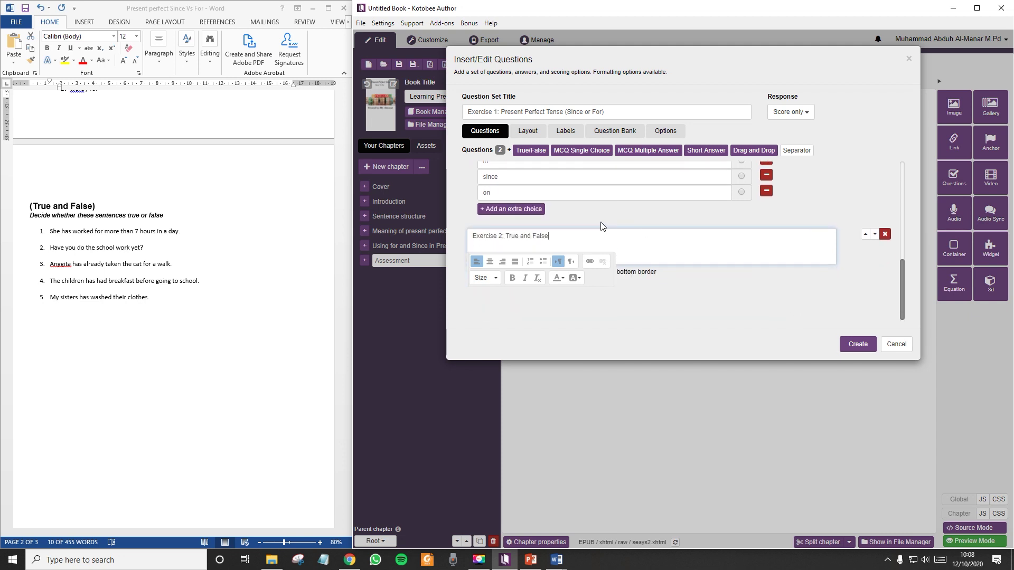
scroll(689, 267, up, 2)
scroll(614, 303, down, 2)
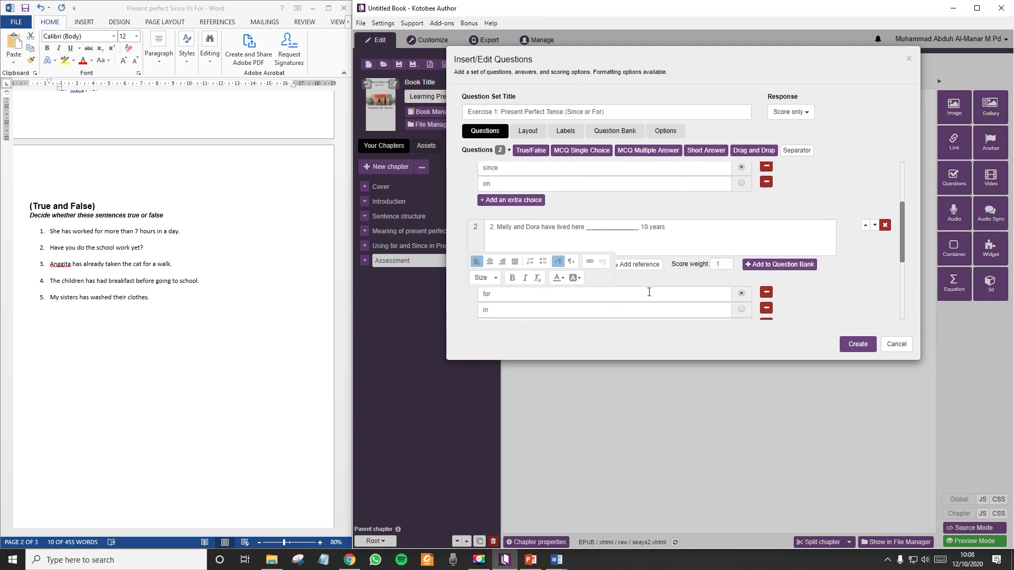
click(772, 325)
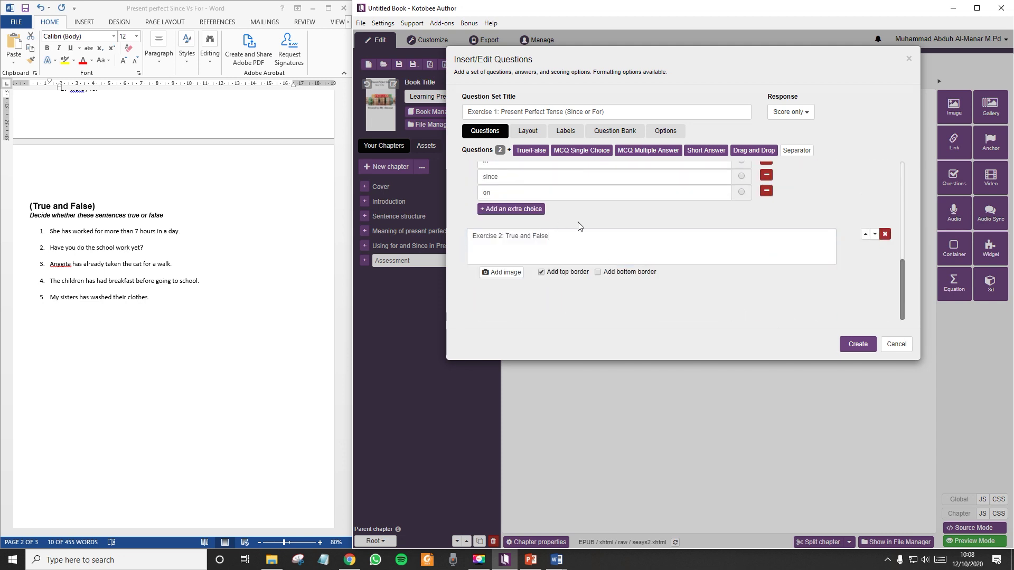
Add a True/False question below the separator with Word's sentence "She has worked for more than 7 hours in a day.".
click(530, 152)
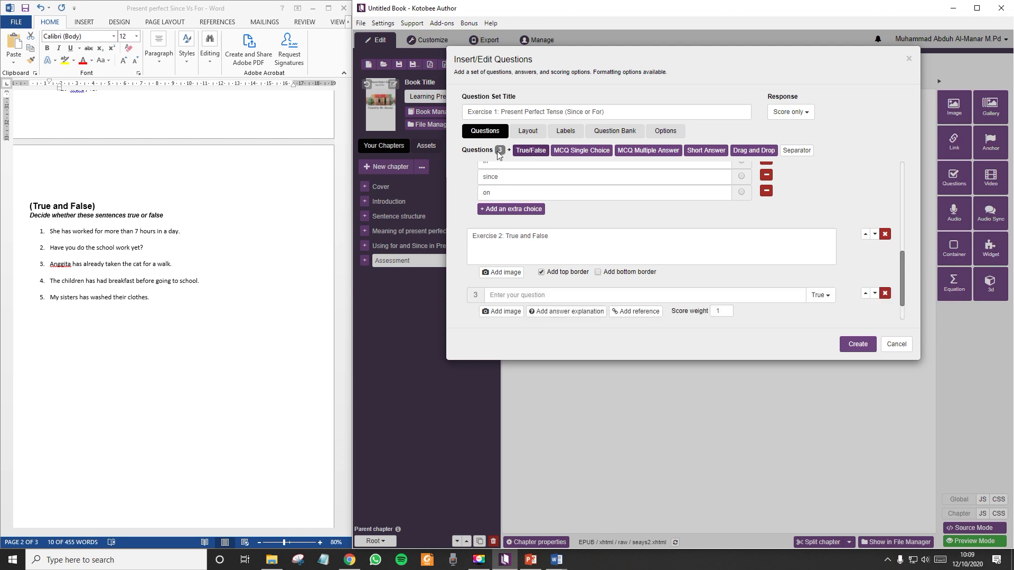
scroll(499, 223, up, 5)
scroll(500, 223, down, 5)
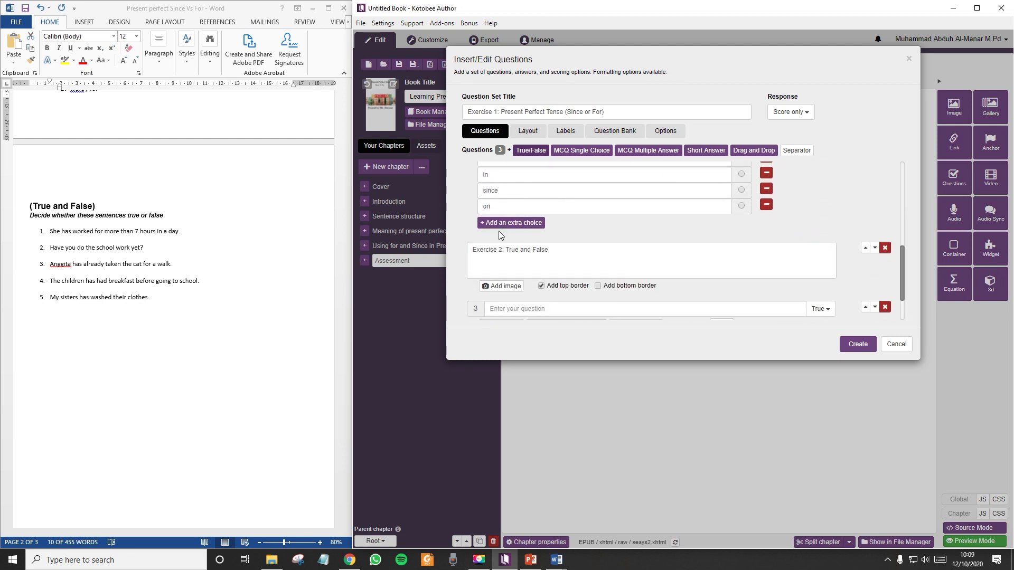
click(184, 232)
drag(184, 232, 51, 233)
key(ctrl+c)
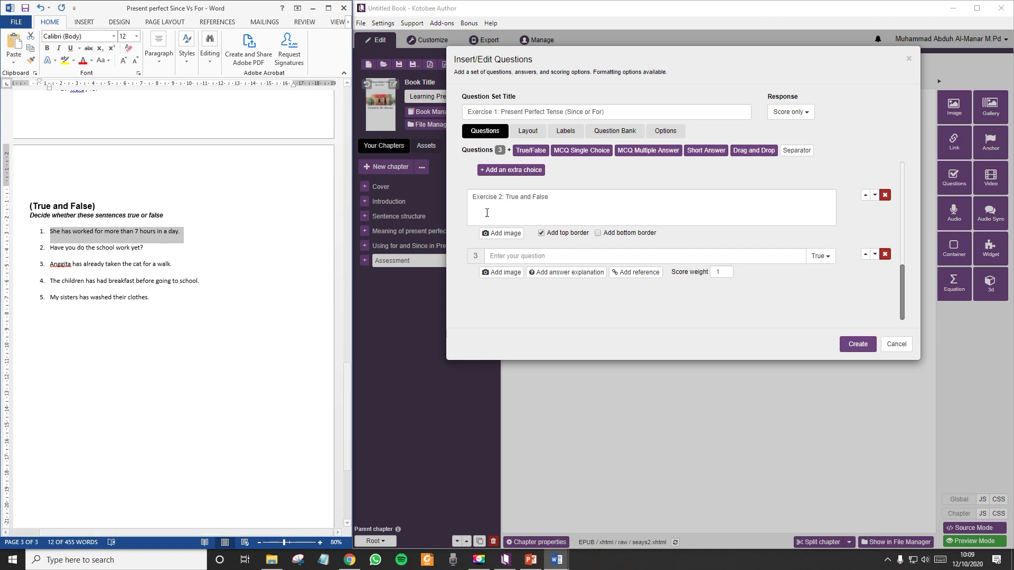
click(533, 212)
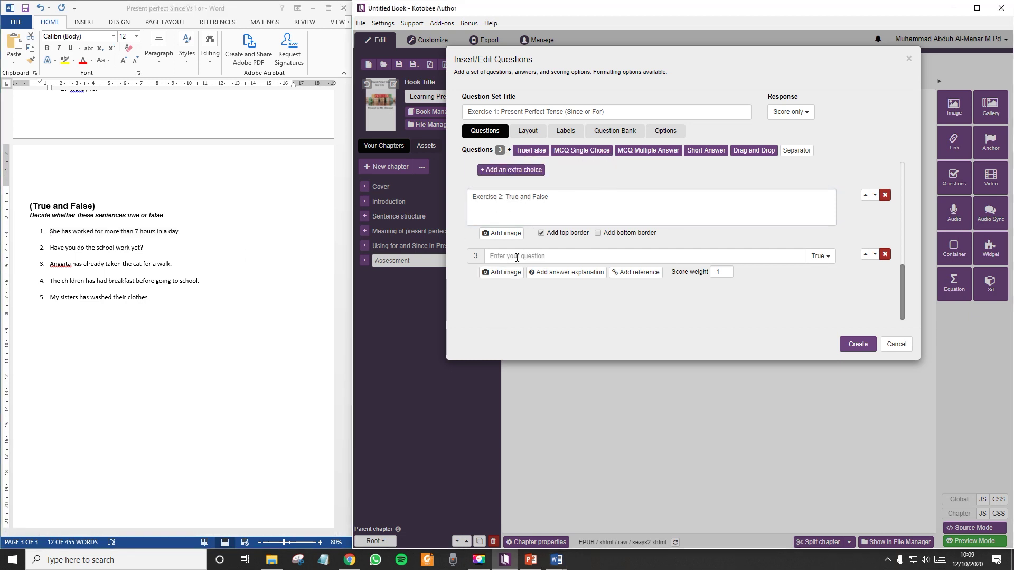
click(566, 256)
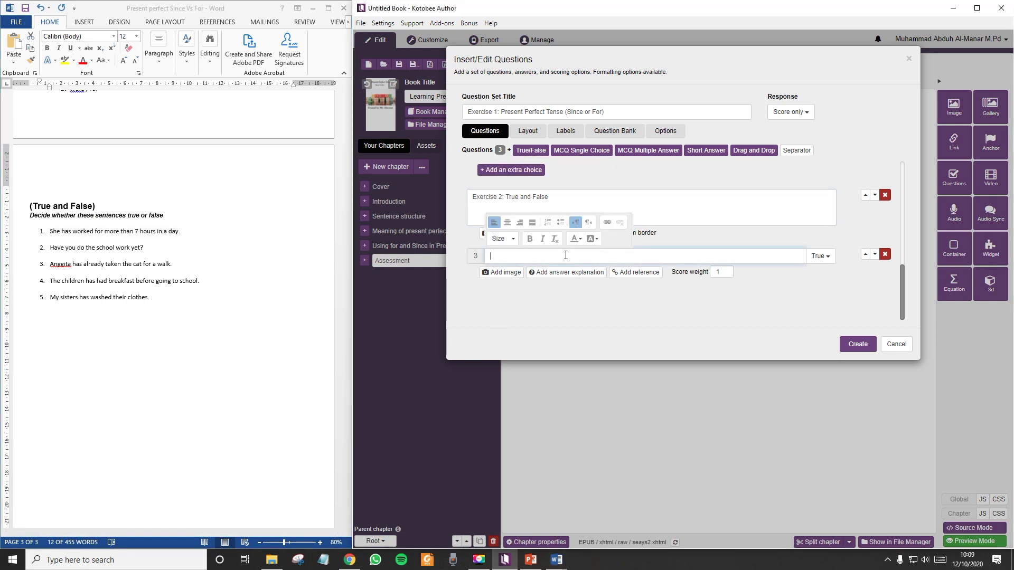
key(ctrl+v)
Replace the True/False question's list numbering with "3." and choose True as its answer.
click(510, 257)
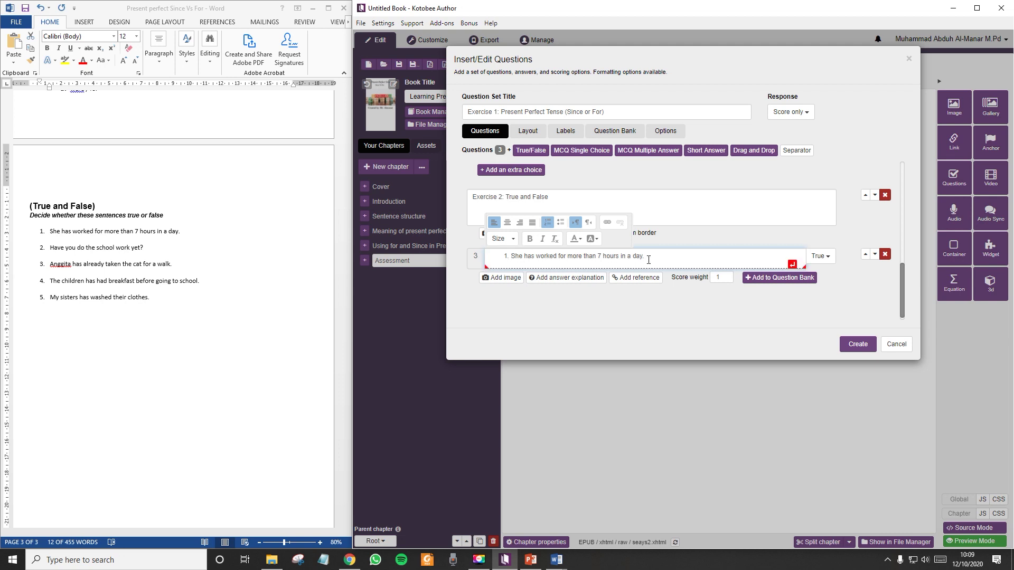
key(BackSpace)
text(3.)
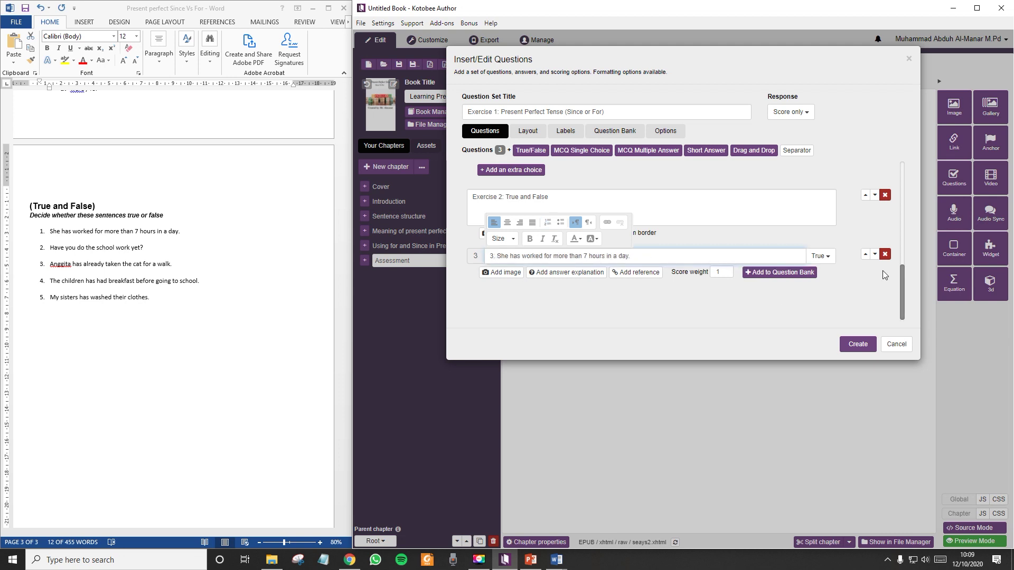
click(827, 256)
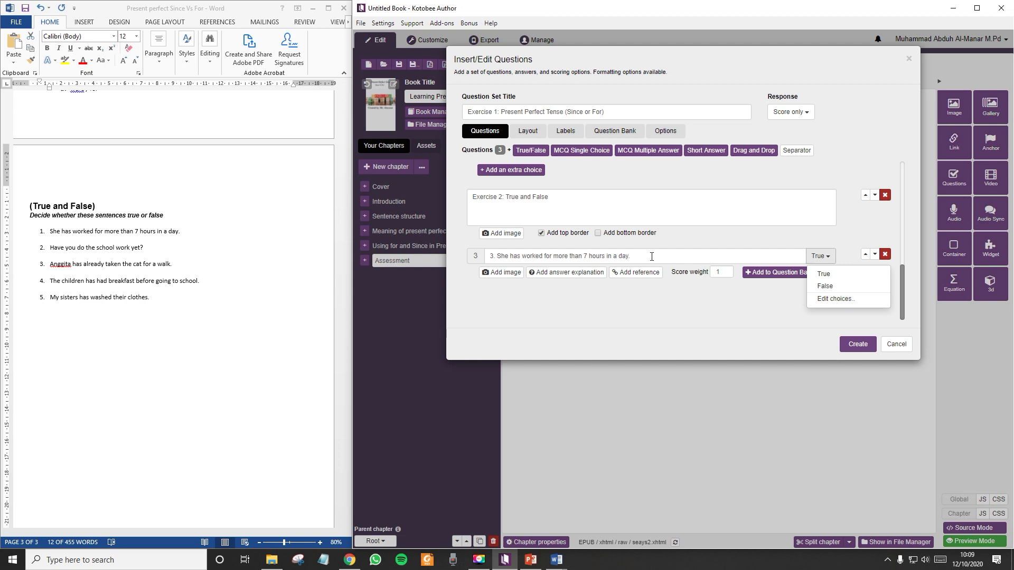
click(834, 275)
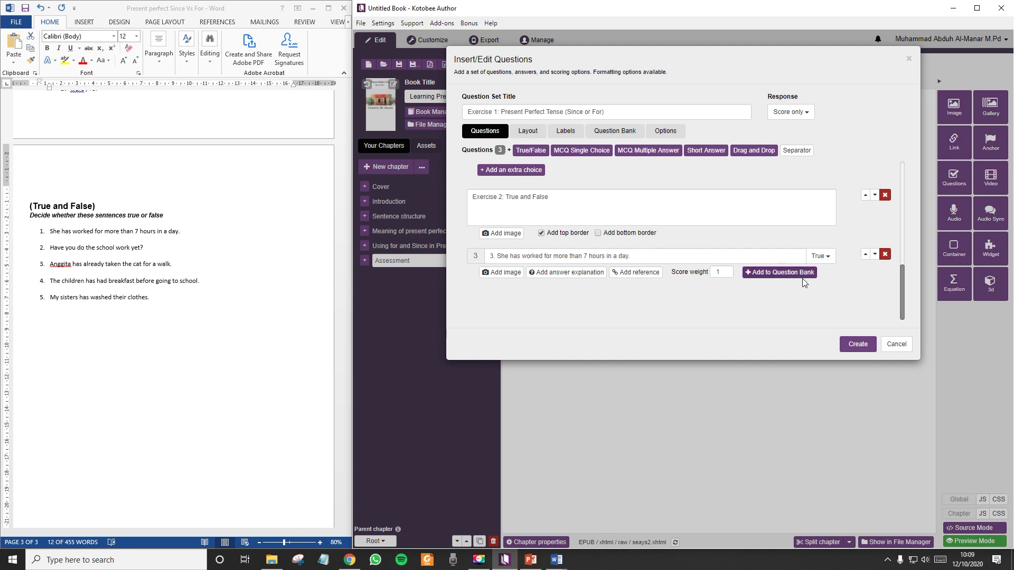
Set the score weight of questions 2 and 3 to 10.
click(720, 273)
text(0)
scroll(720, 277, up, 3)
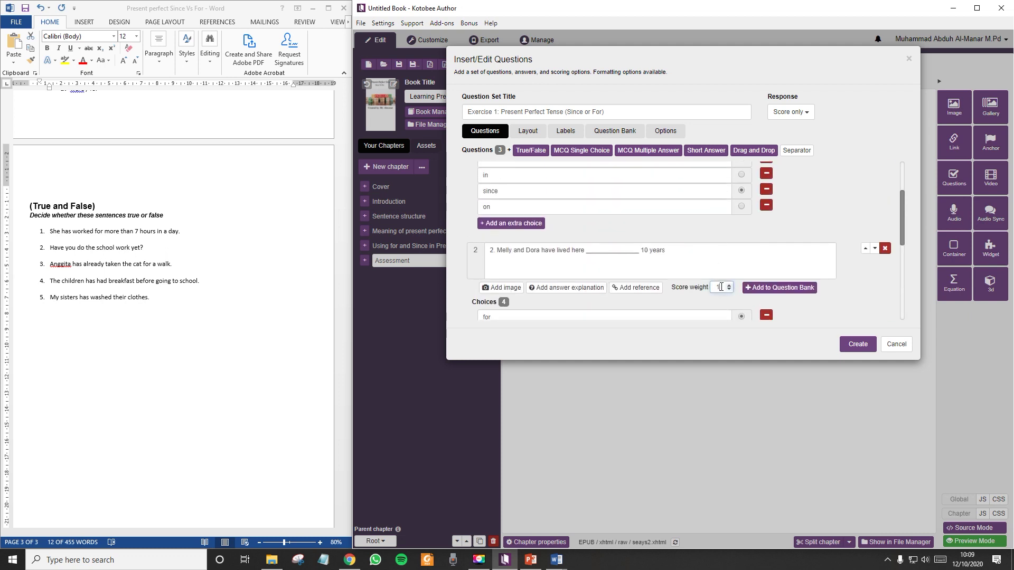
scroll(732, 242, down, 5)
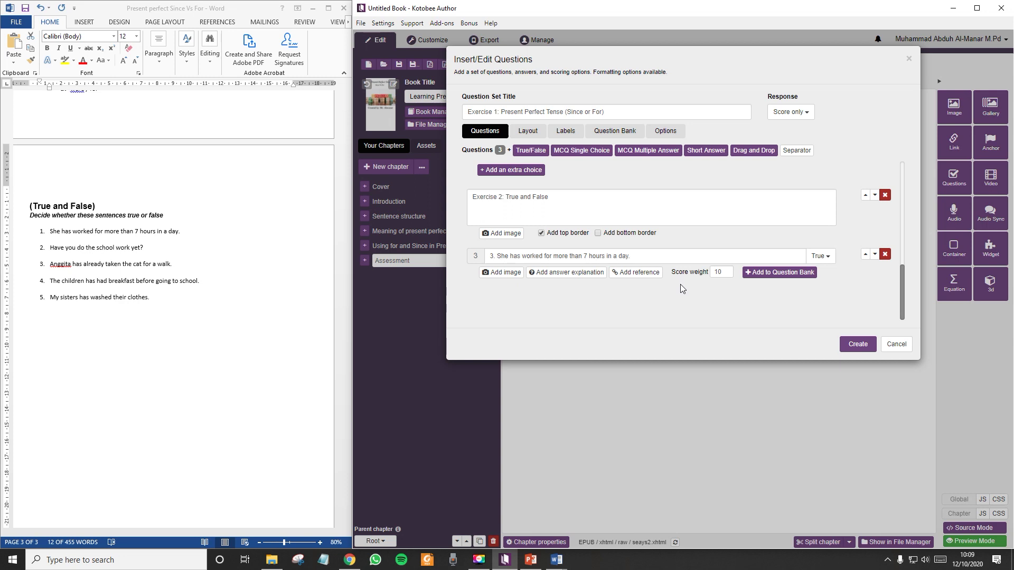
Add another True/False question below question 3 and begin its text with "4.".
click(531, 151)
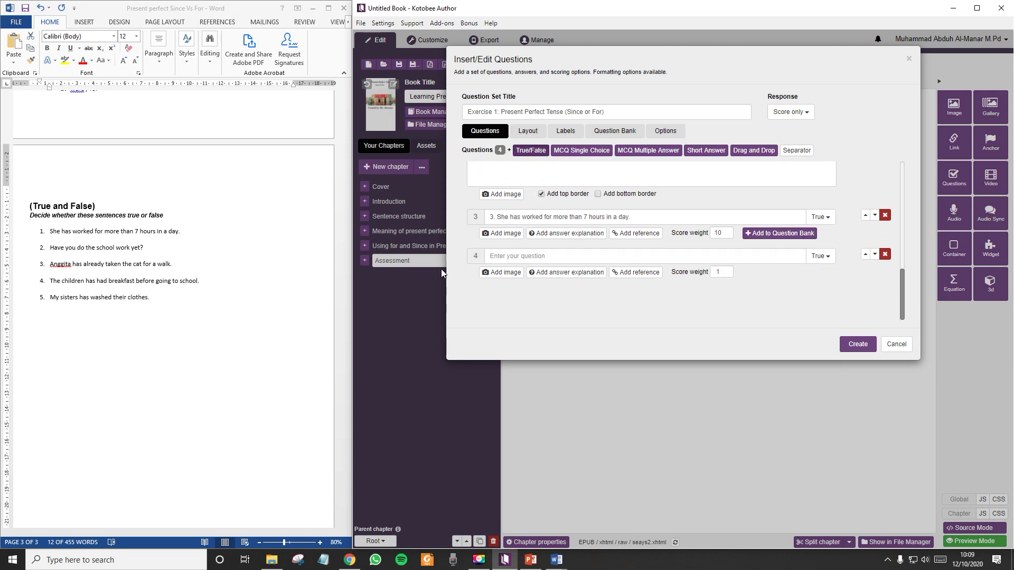
mouse_move(50, 232)
mouse_down()
mouse_move(182, 232)
mouse_move(50, 248)
mouse_up()
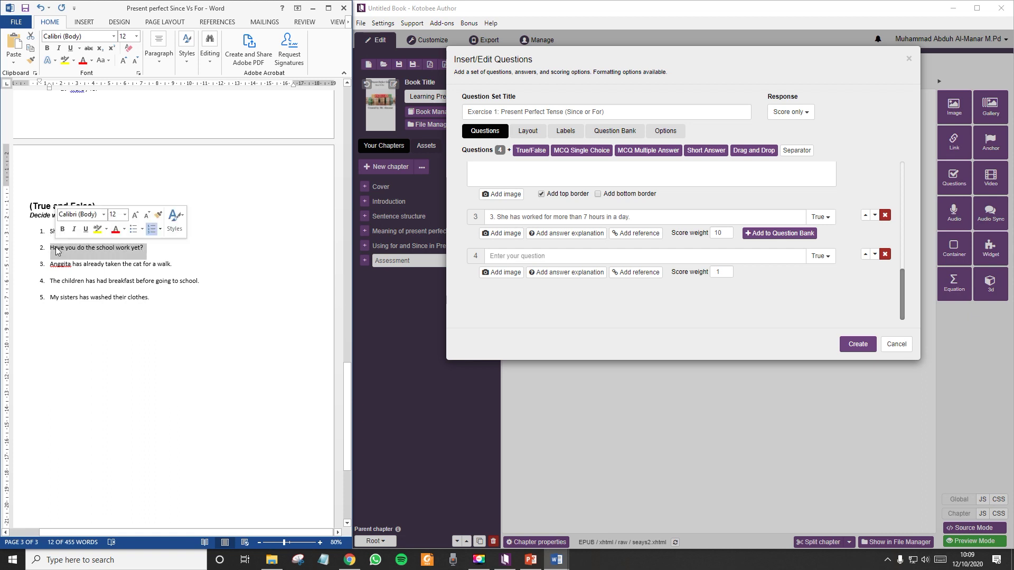
click(513, 256)
text(4.)
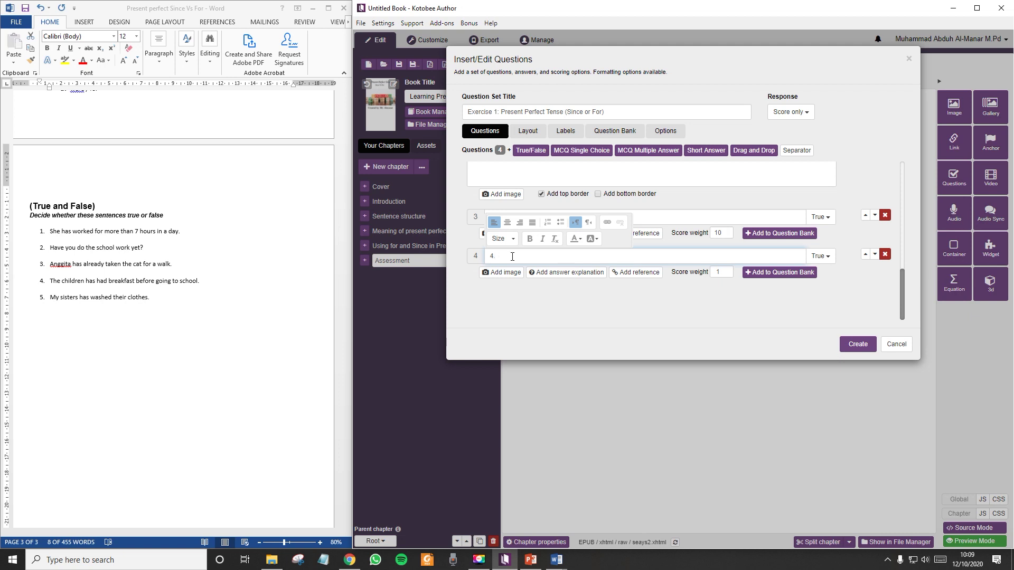
Copy Word's sentence "Have you do the school work yet?" into question 4, on the same line as "4.".
triple_click(140, 248)
right_click(139, 250)
click(152, 270)
click(528, 256)
key(ctrl+v)
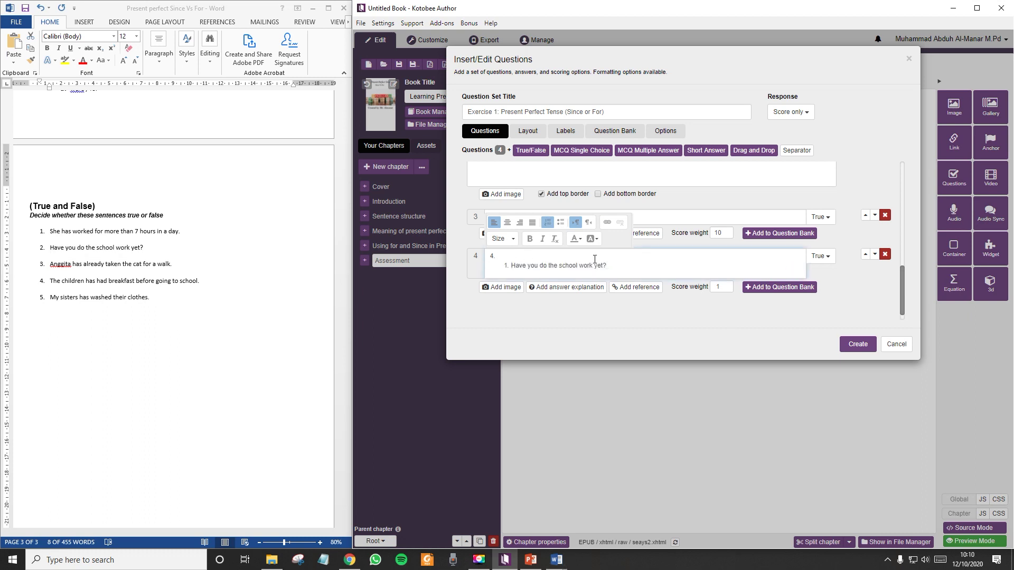
key(BackSpace)
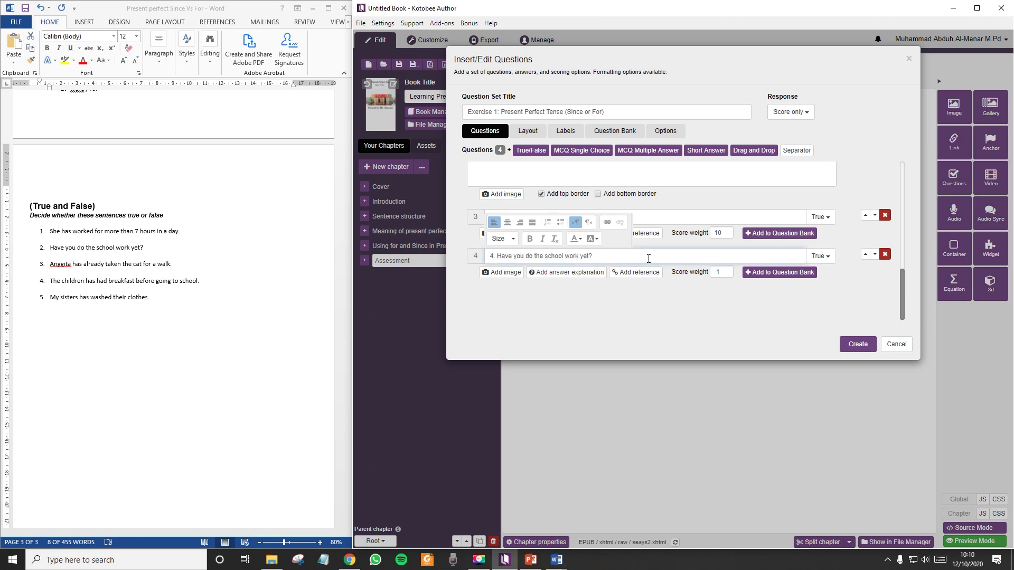
click(607, 317)
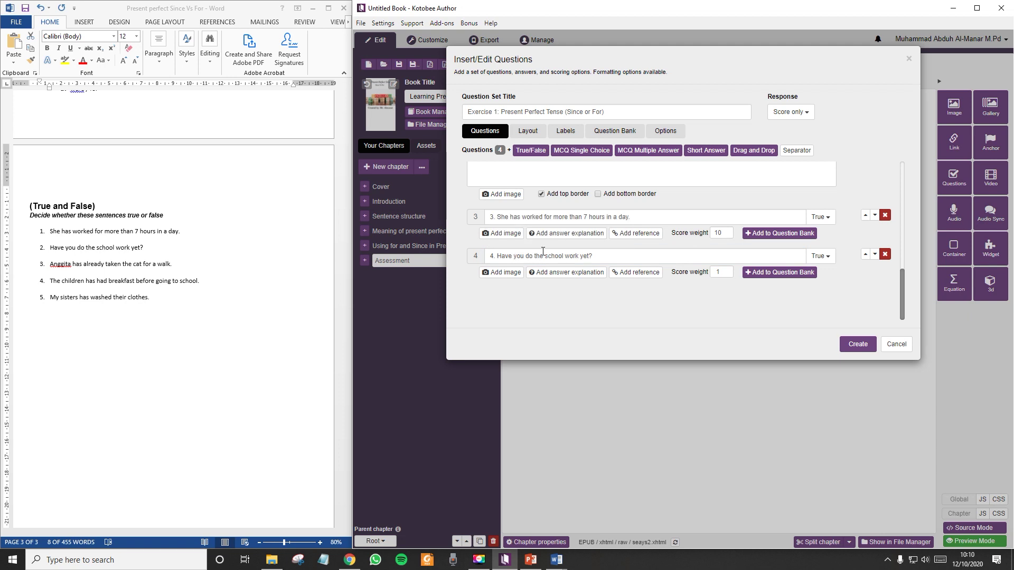
Choose False as question 4's answer and adjust its score weight.
click(822, 256)
click(829, 285)
click(724, 272)
click(801, 304)
Review the entered questions against the Word exercises and create the question set in the Assessment chapter.
scroll(642, 296, up, 10)
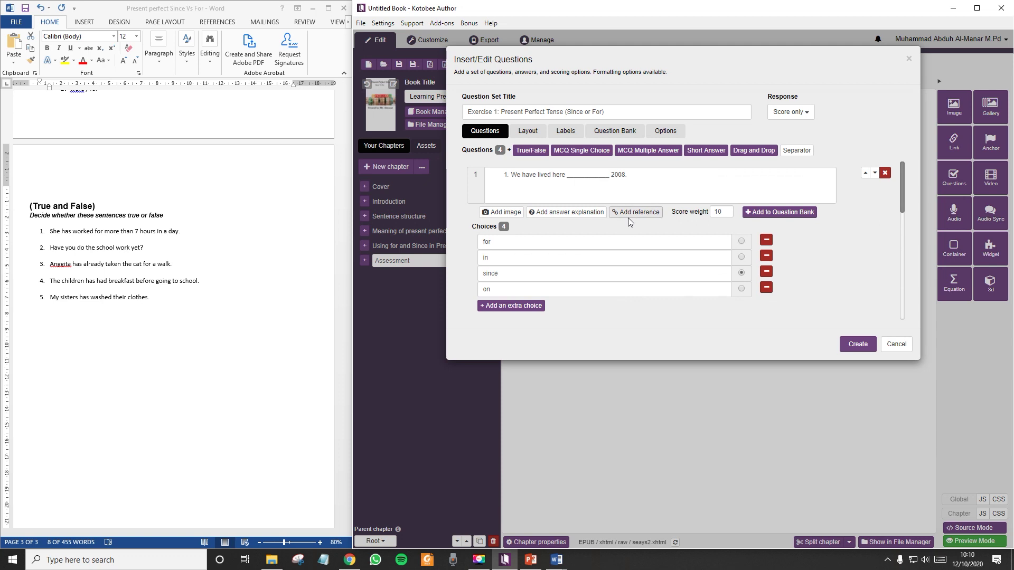
scroll(628, 218, down, 3)
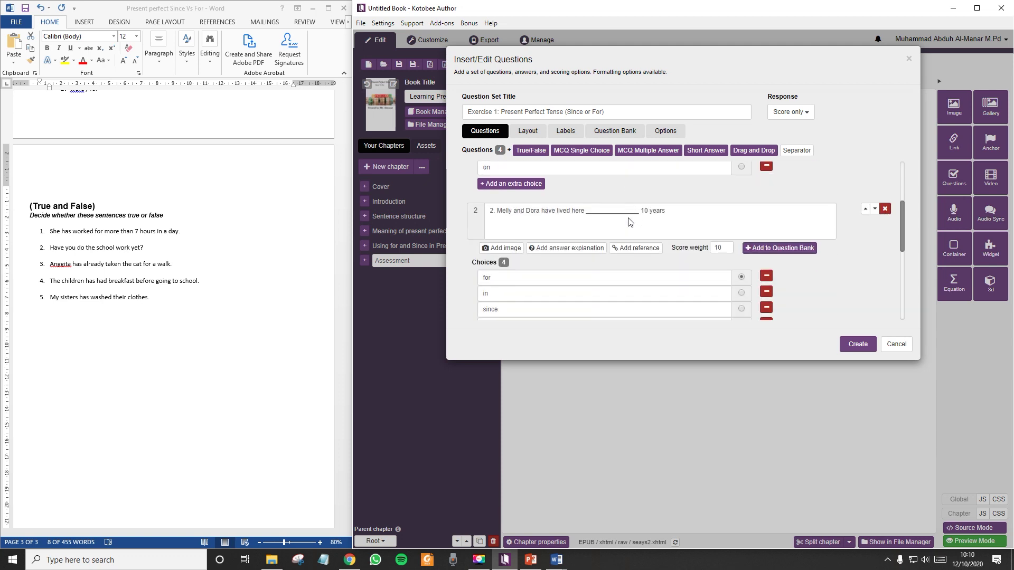
scroll(628, 222, up, 3)
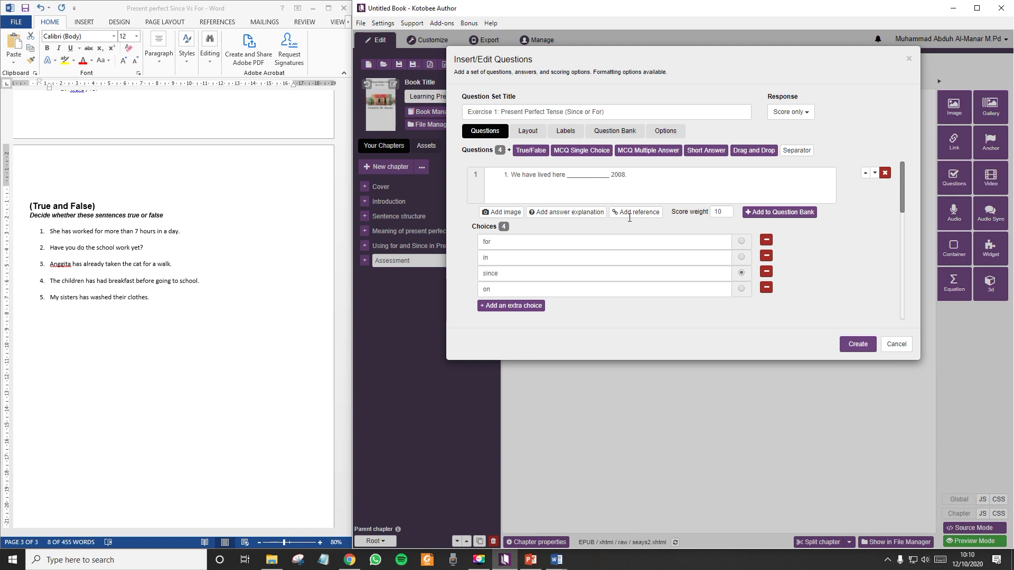
scroll(121, 264, up, 8)
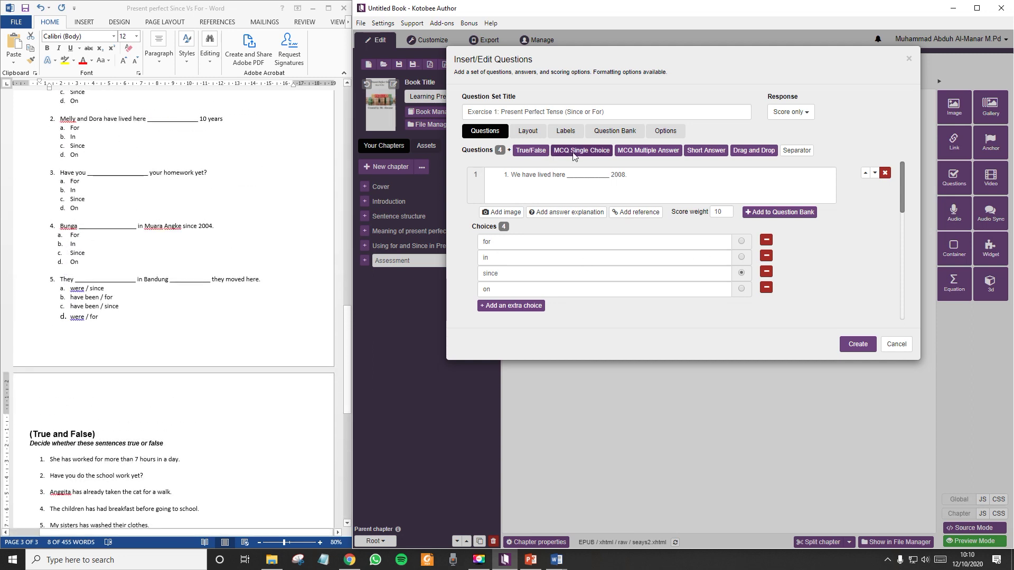
scroll(660, 264, down, 6)
scroll(725, 289, up, 2)
scroll(726, 289, up, 5)
scroll(726, 283, down, 2)
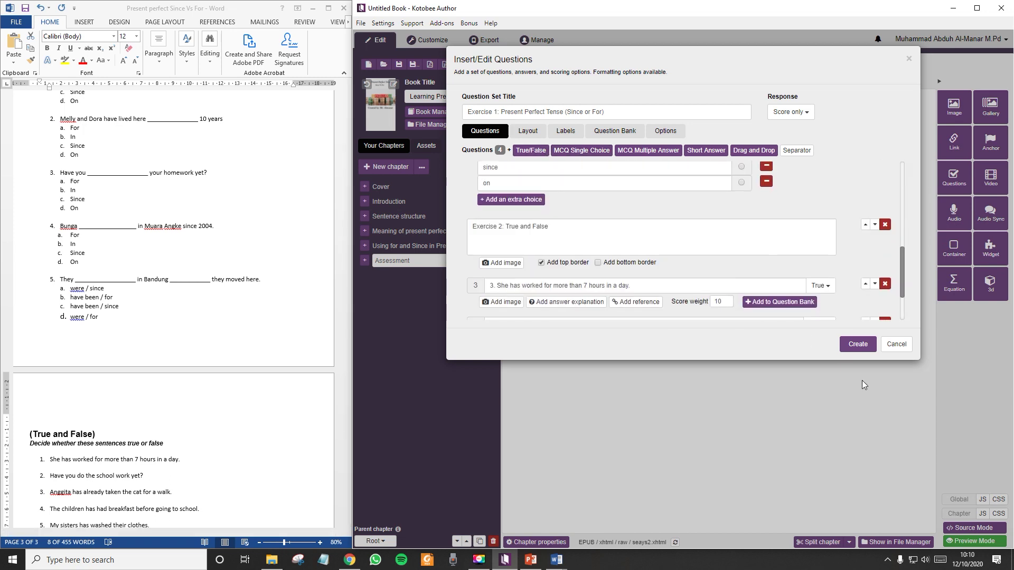
click(858, 346)
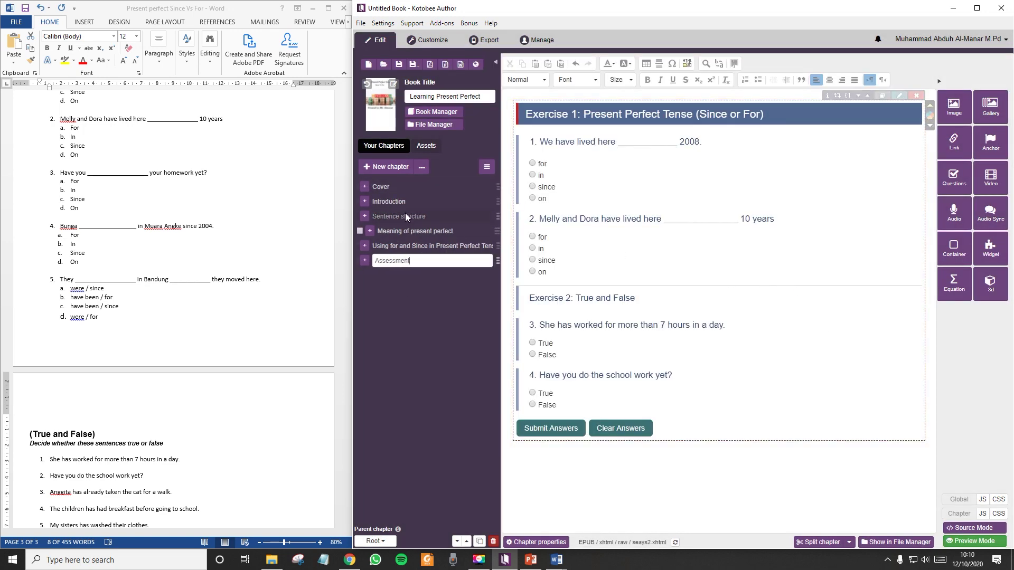
Look through the content of each book chapter from Cover to Assessment.
click(393, 187)
click(409, 202)
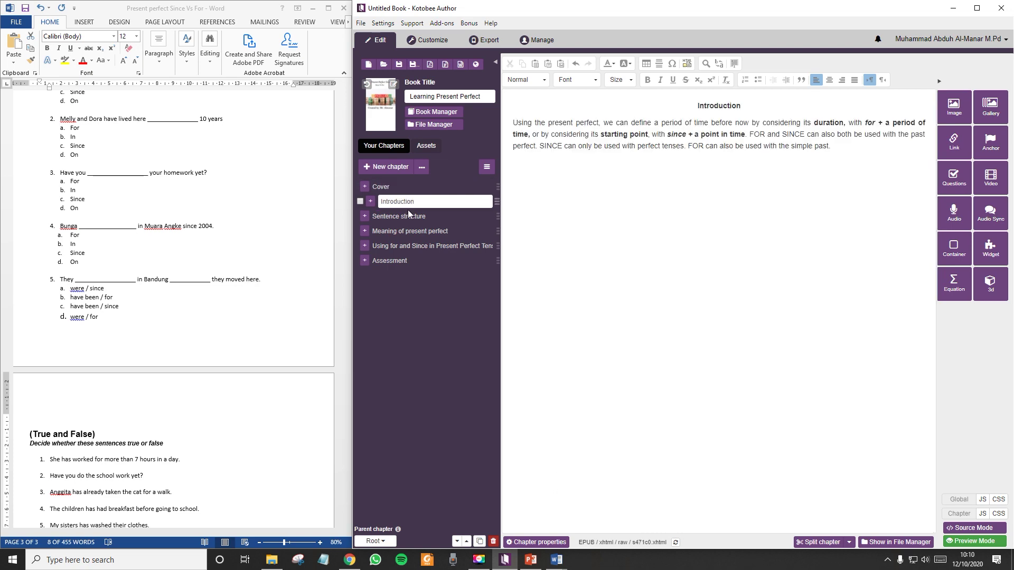
click(410, 216)
click(414, 234)
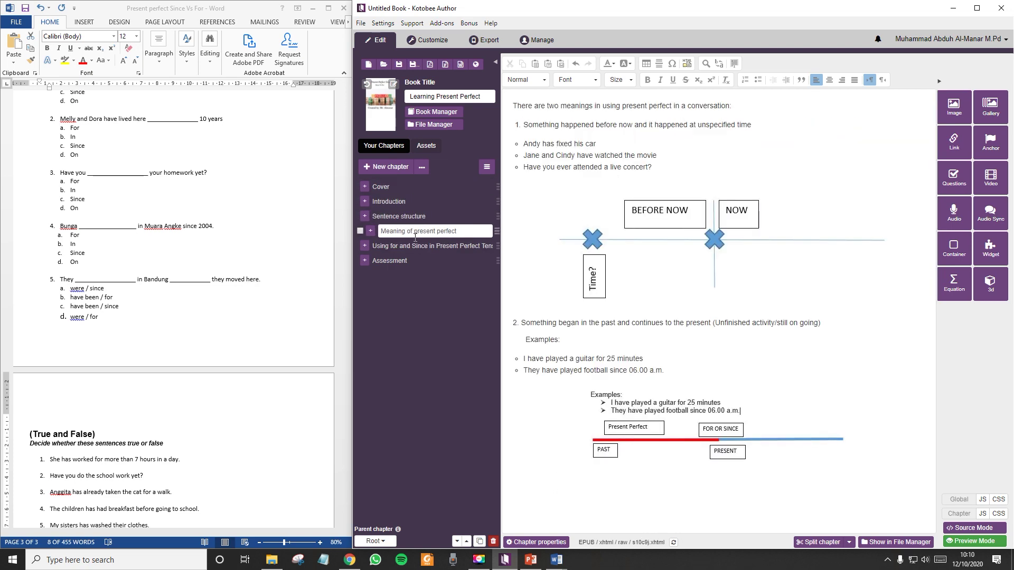
click(439, 249)
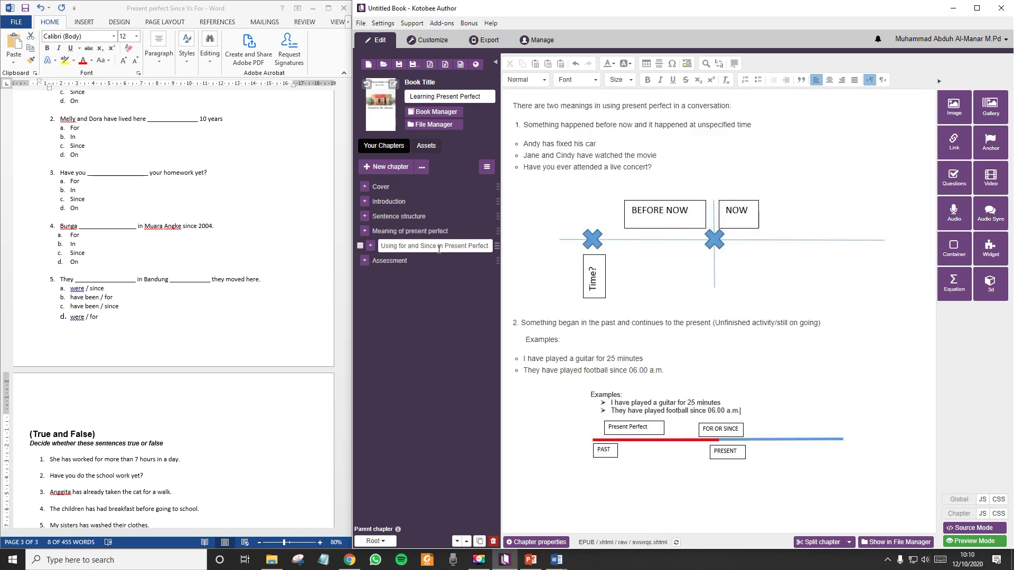
click(431, 261)
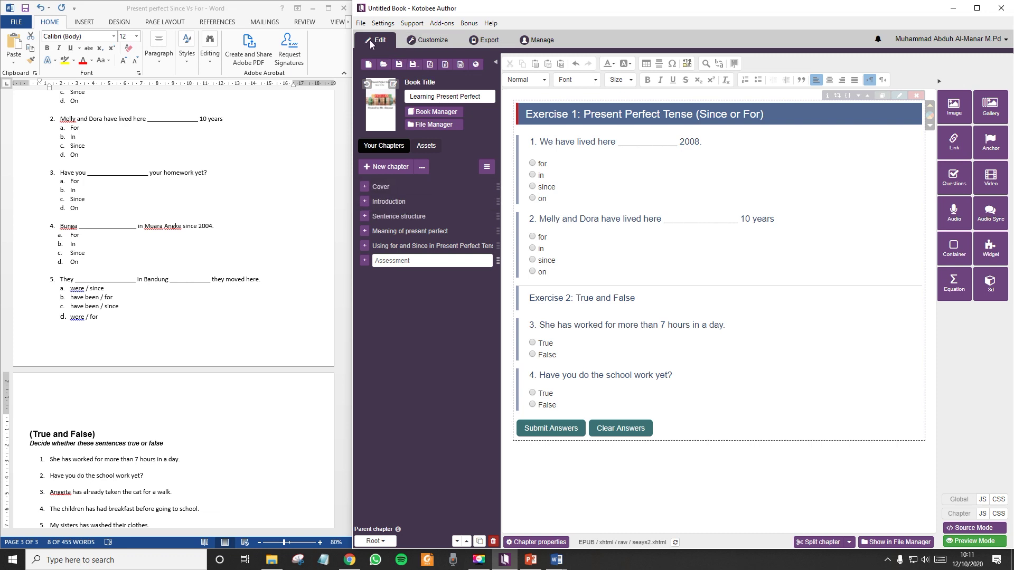
Apply the Oxford theme to the ebook in the Customize design settings.
click(429, 40)
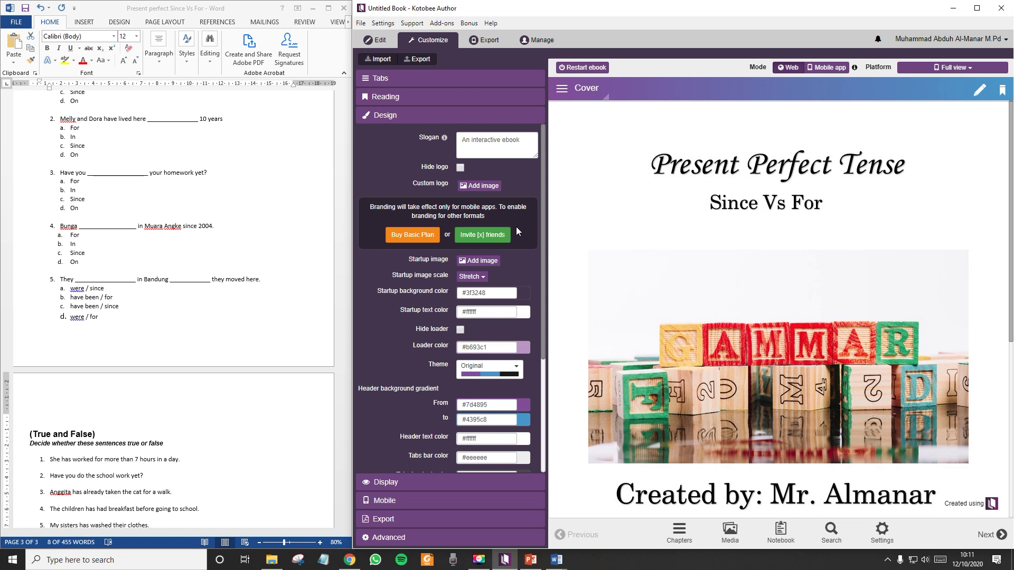
scroll(414, 282, down, 1)
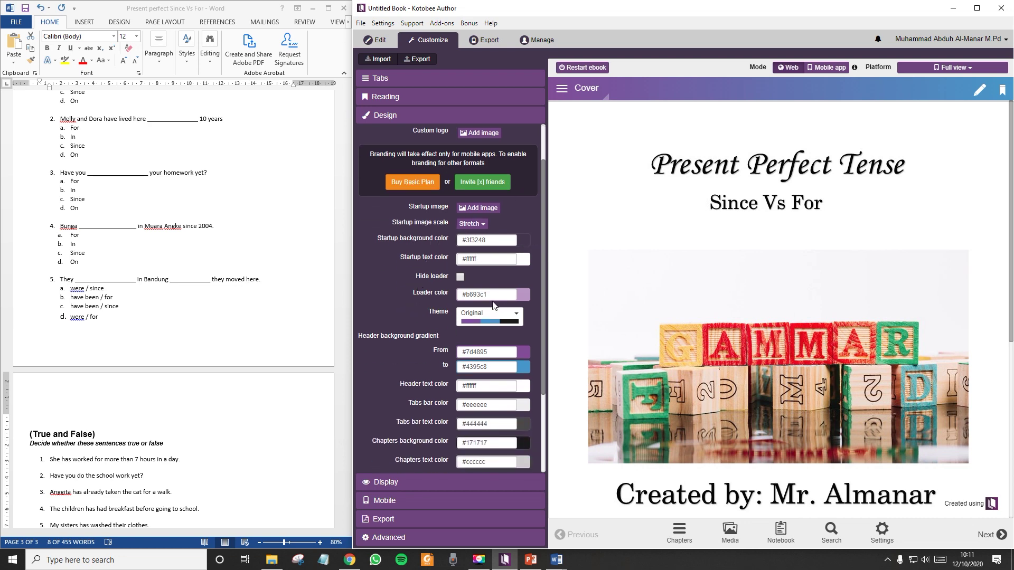
scroll(424, 260, down, 1)
click(516, 262)
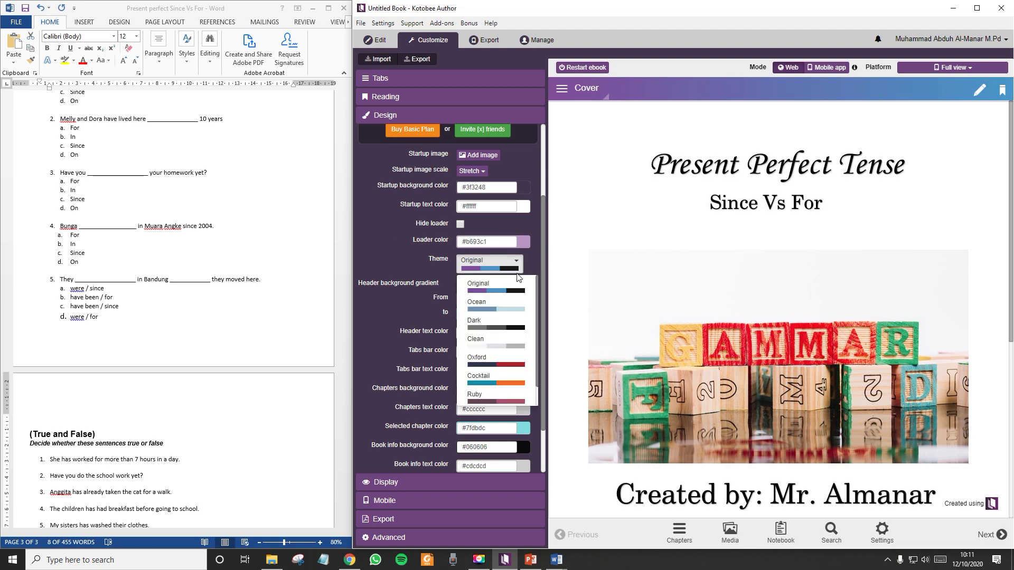
click(495, 364)
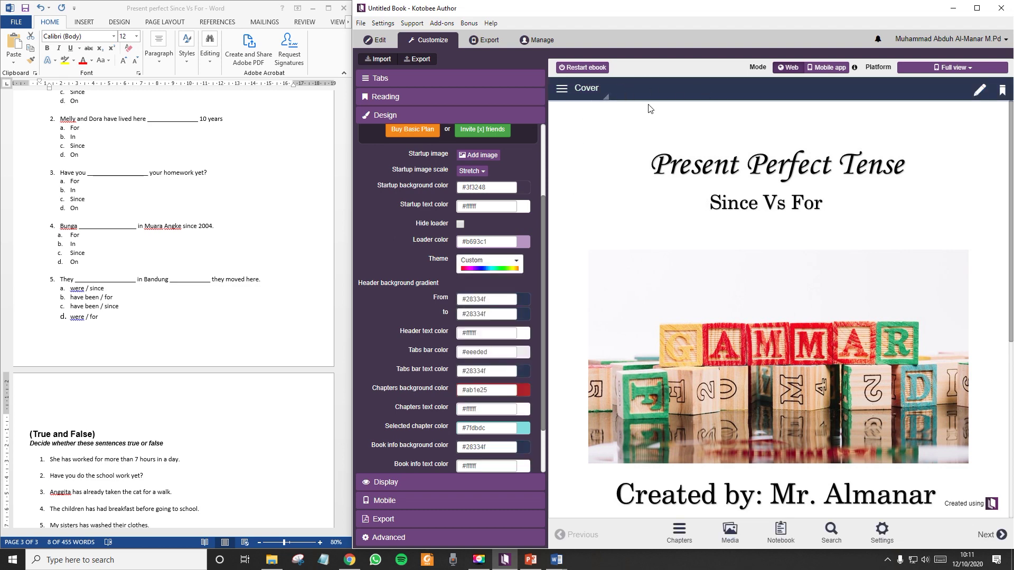
Check the themed table of contents and preview the Introduction and "Meaning of present perfect" chapters.
click(562, 89)
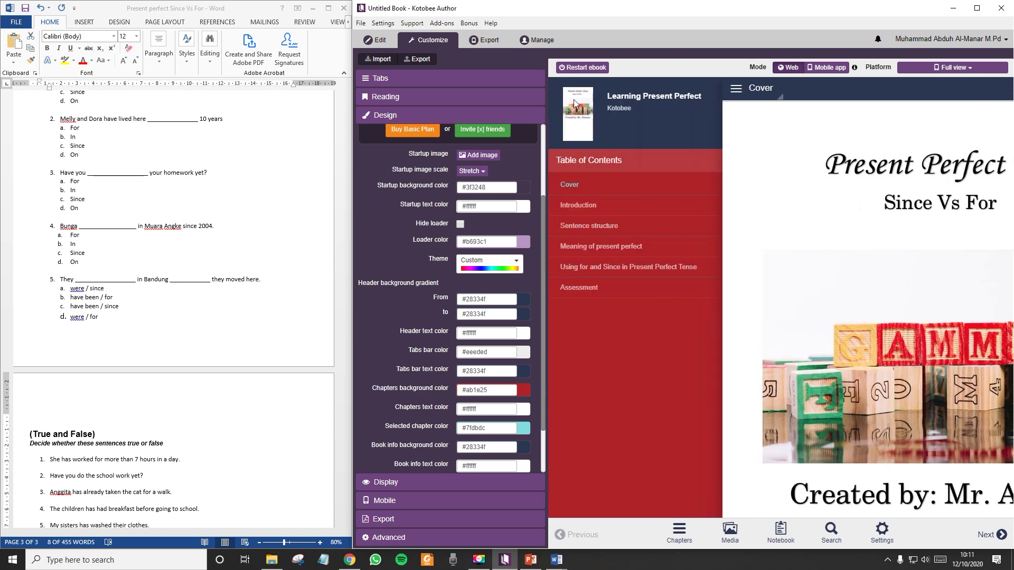
click(589, 207)
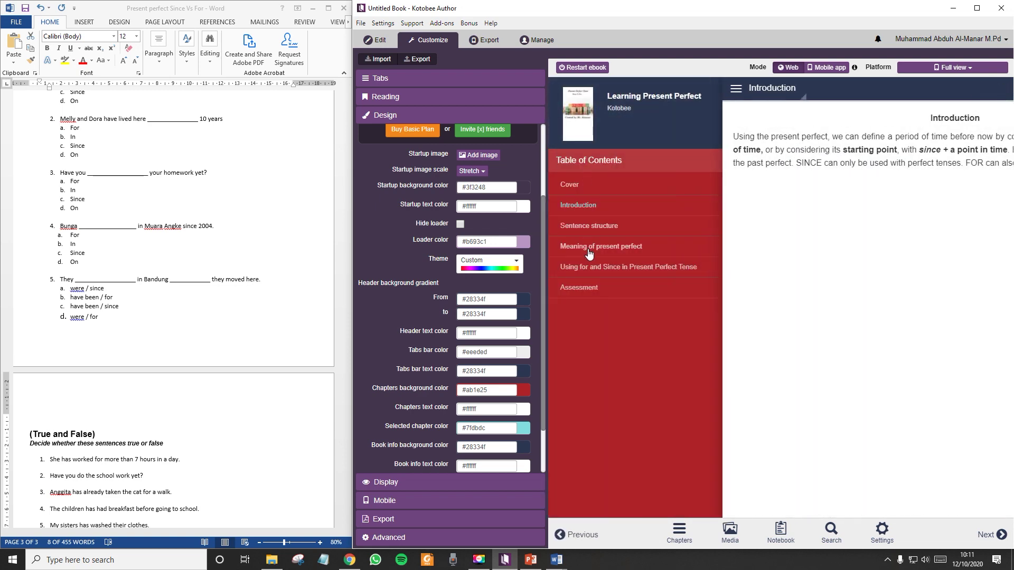
click(589, 249)
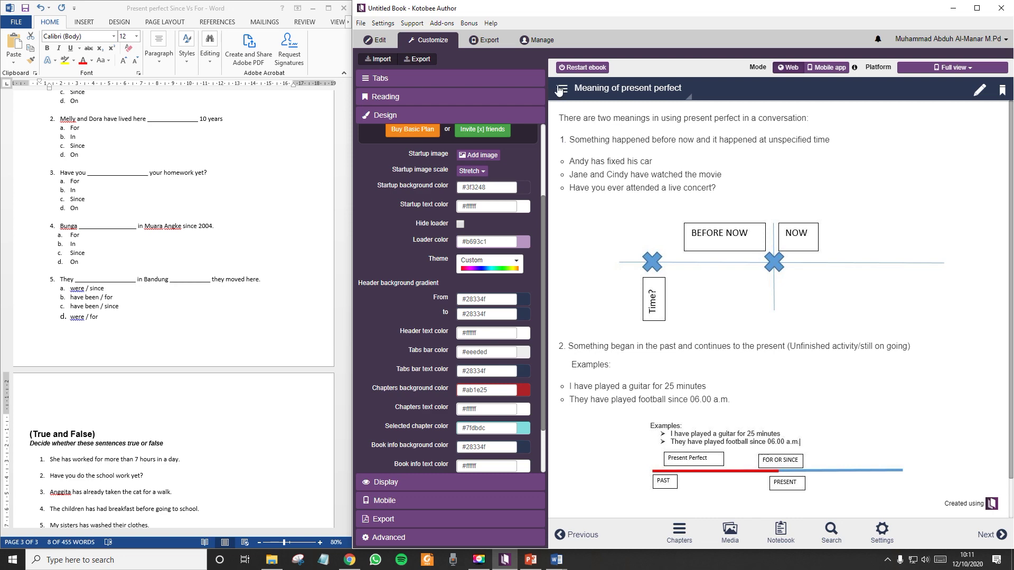
click(561, 90)
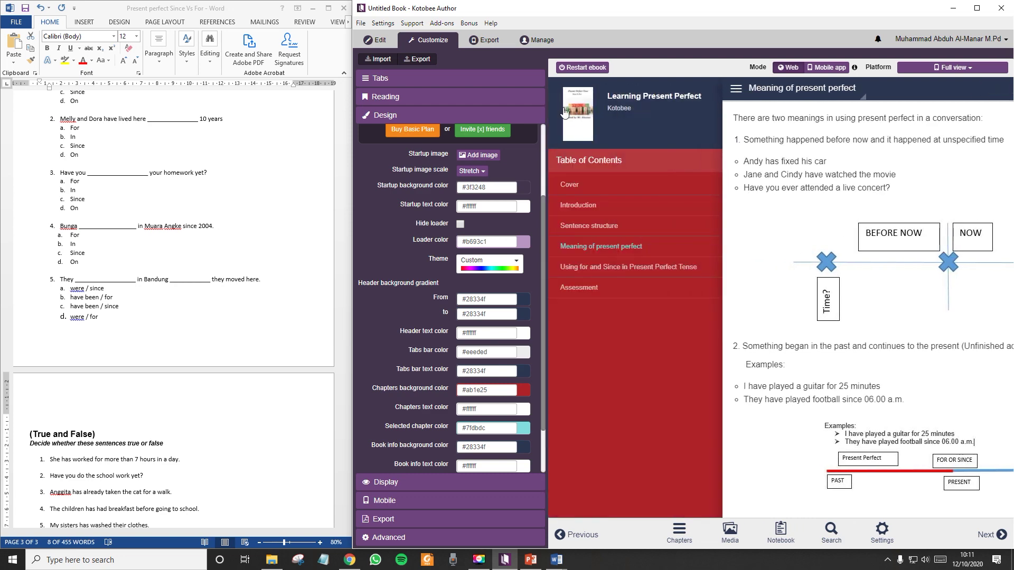
click(737, 217)
scroll(446, 165, up, 3)
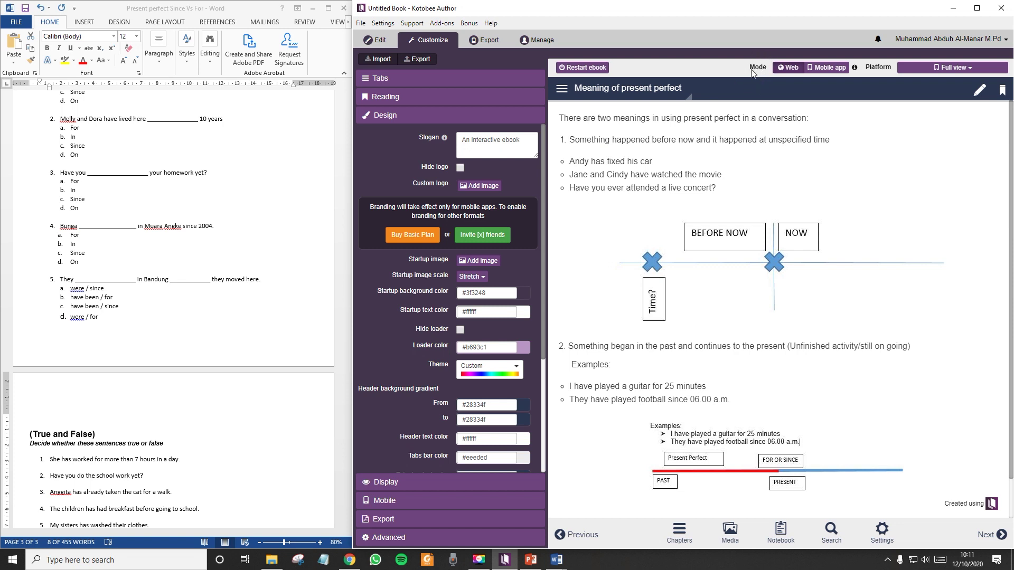
Switch the ebook preview to mobile app mode on the Samsung Galaxy S6 platform.
click(822, 67)
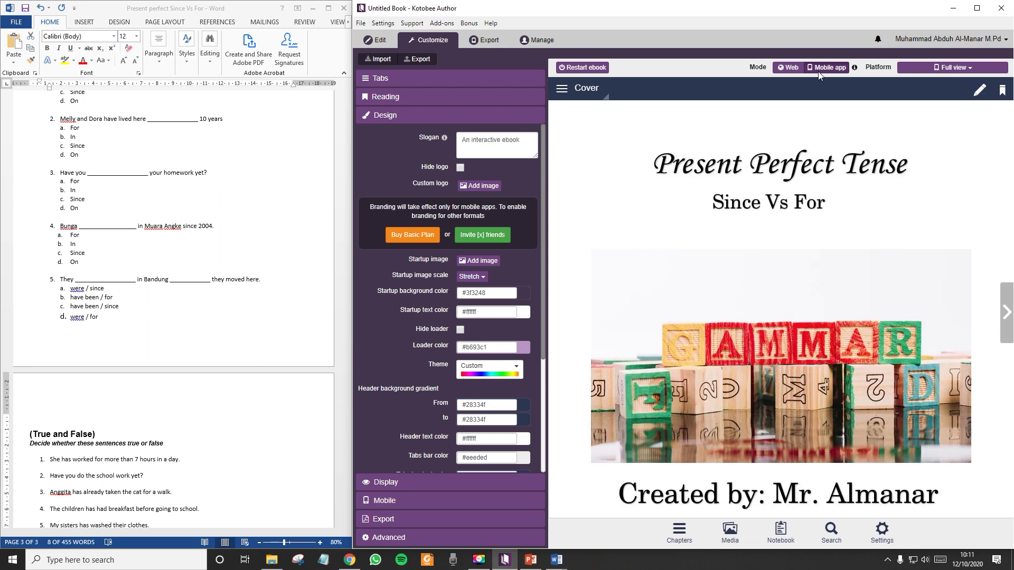
click(981, 67)
scroll(958, 135, down, 1)
scroll(958, 135, up, 1)
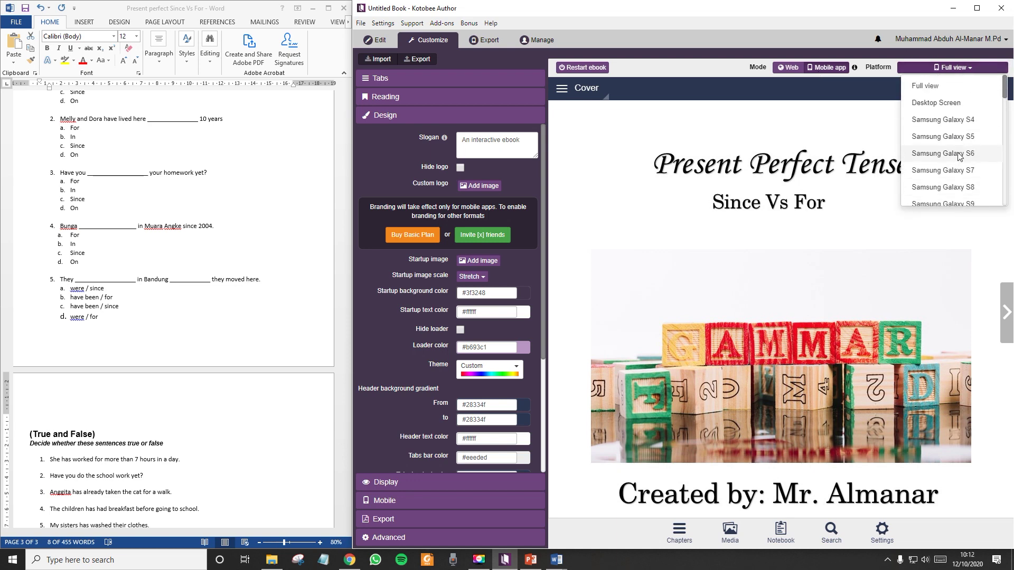
click(957, 154)
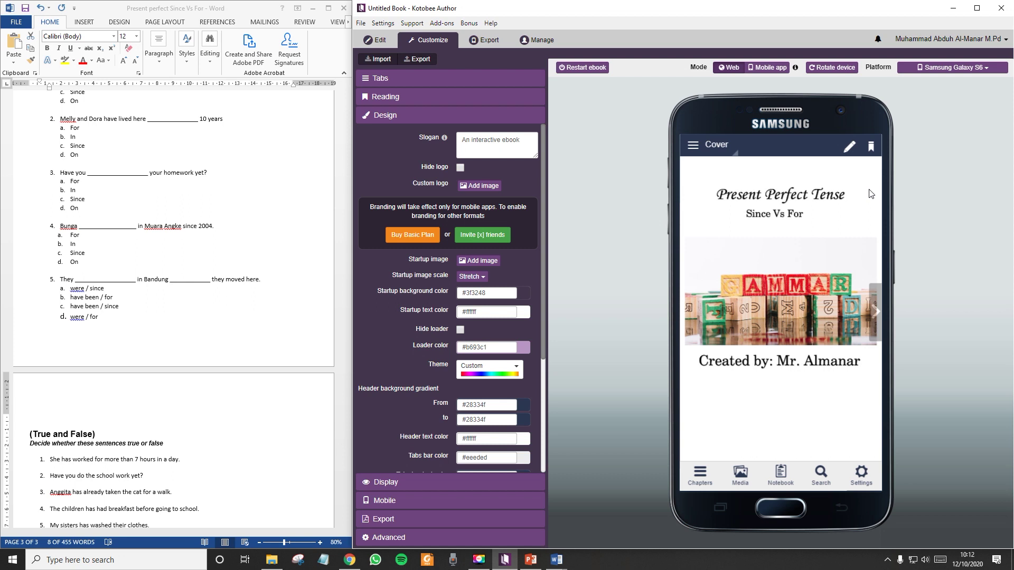
Page through the phone preview from the Cover to the Assessment chapter to examine each chapter's mobile layout.
click(876, 310)
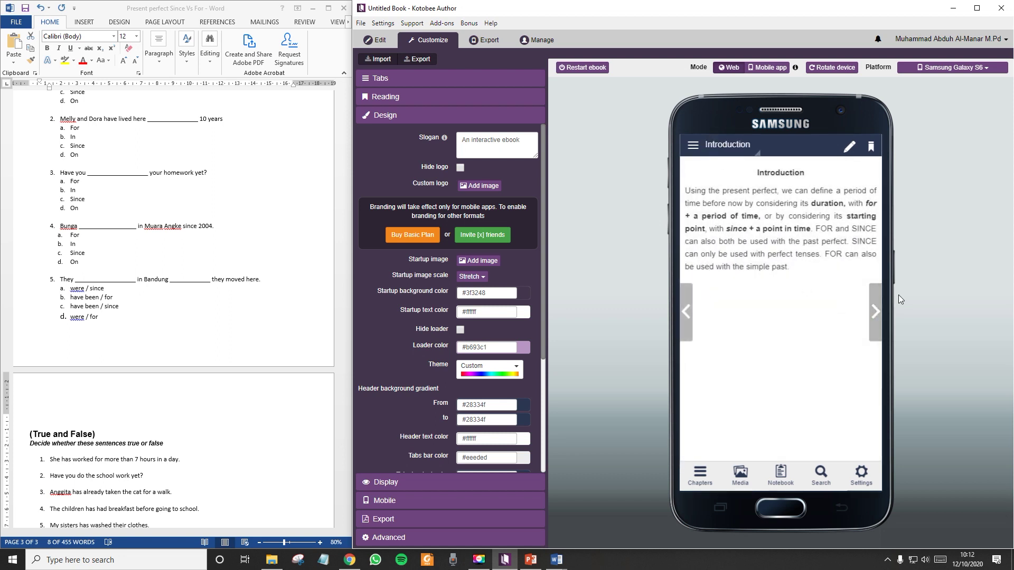
click(687, 312)
click(875, 311)
click(875, 311)
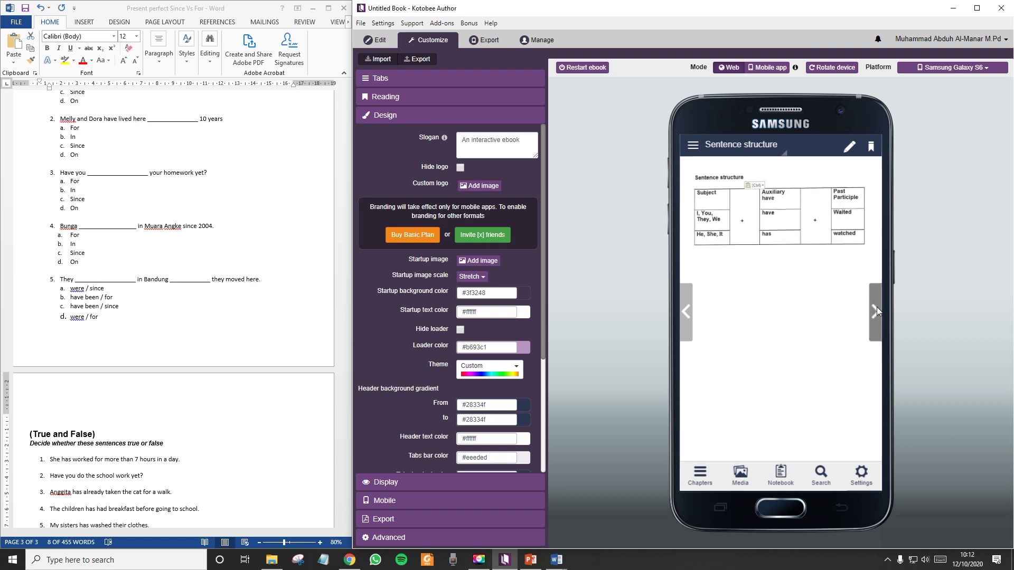
click(876, 312)
click(875, 319)
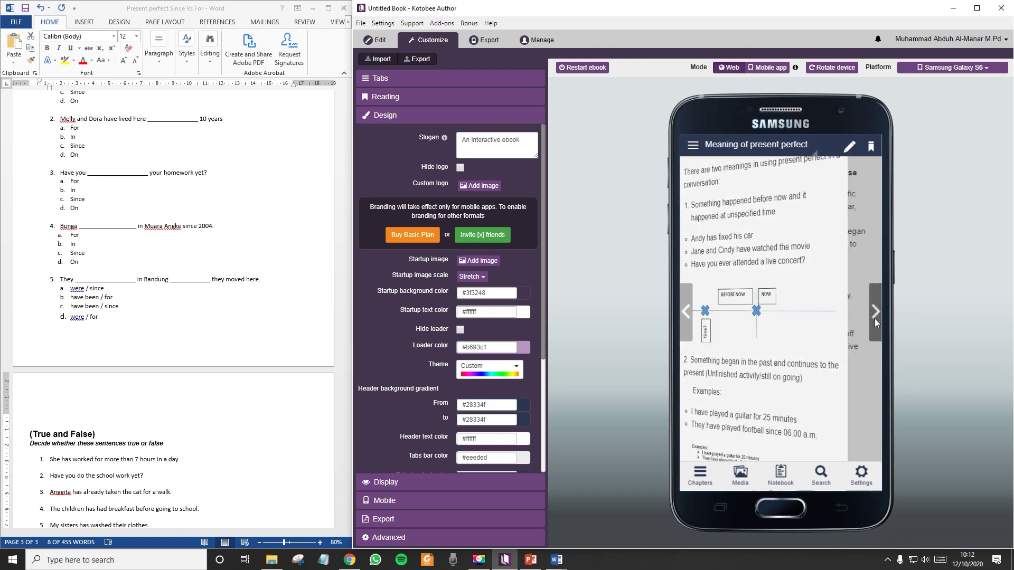
click(874, 319)
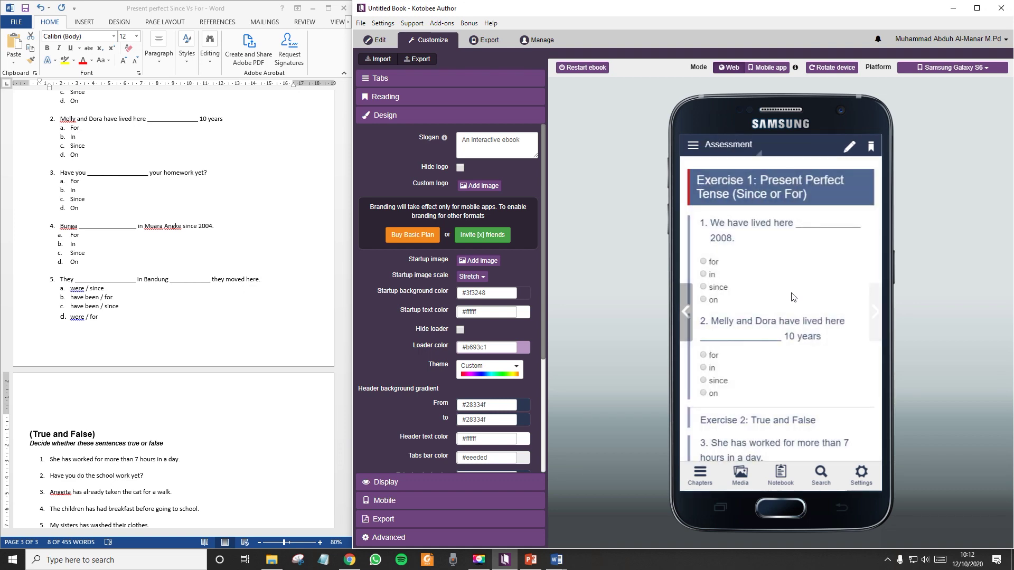
Try out the answer options for question 1 in the phone preview of the Assessment chapter.
click(703, 274)
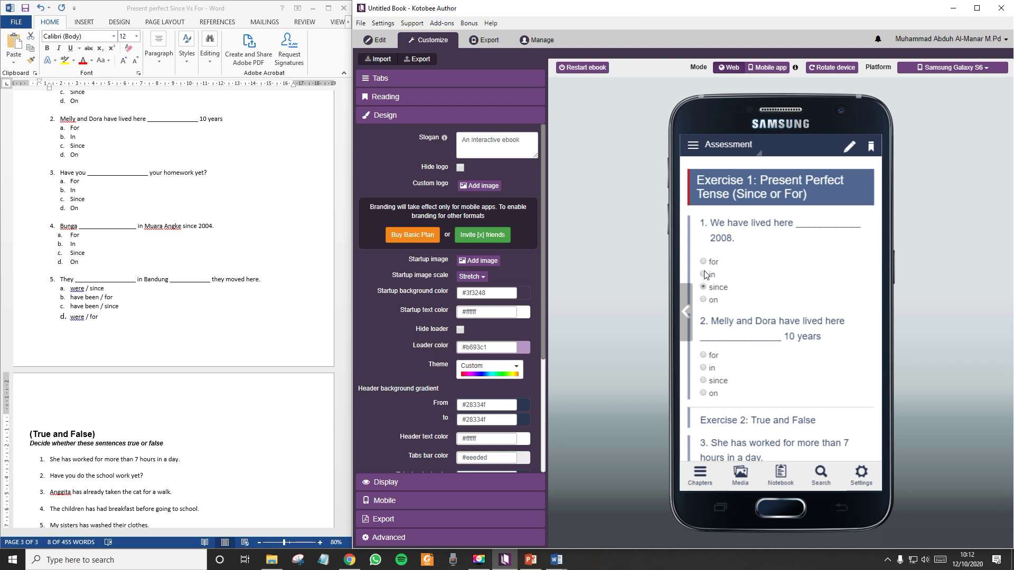
click(703, 262)
Show the ebook's standard export formats and make the authoring window fill the screen, with the Word document minimized.
click(482, 42)
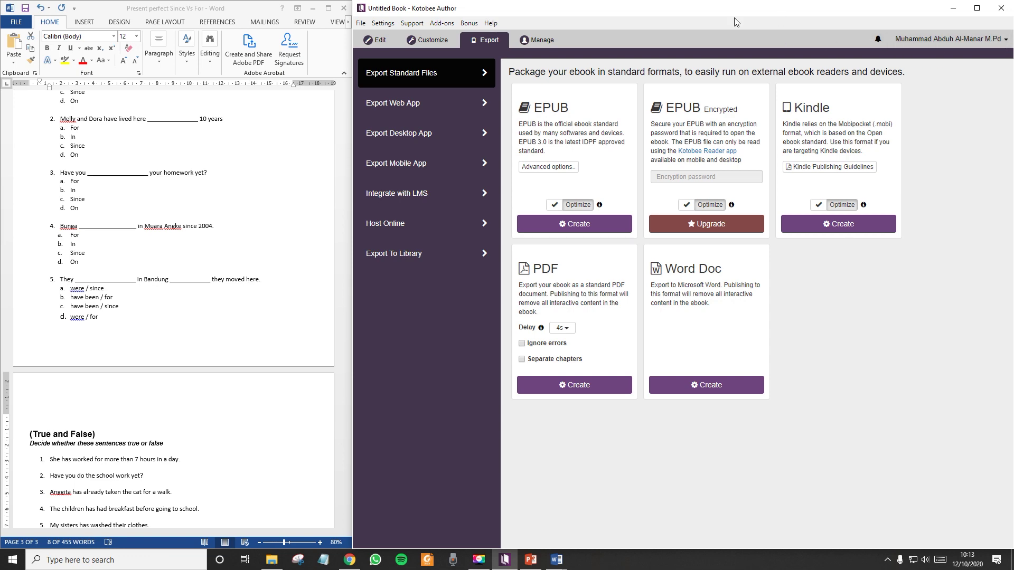
click(341, 102)
click(313, 8)
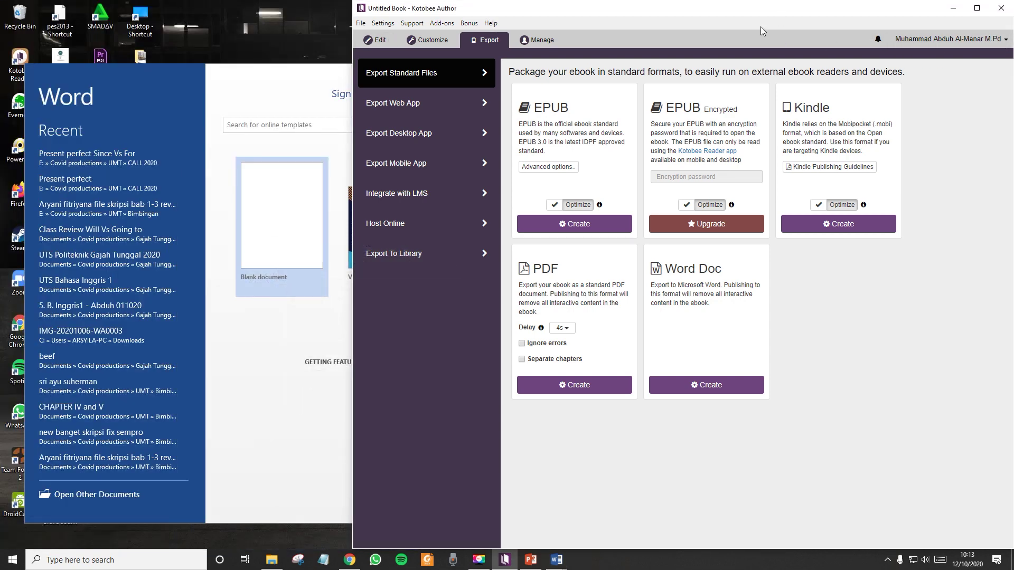
click(976, 9)
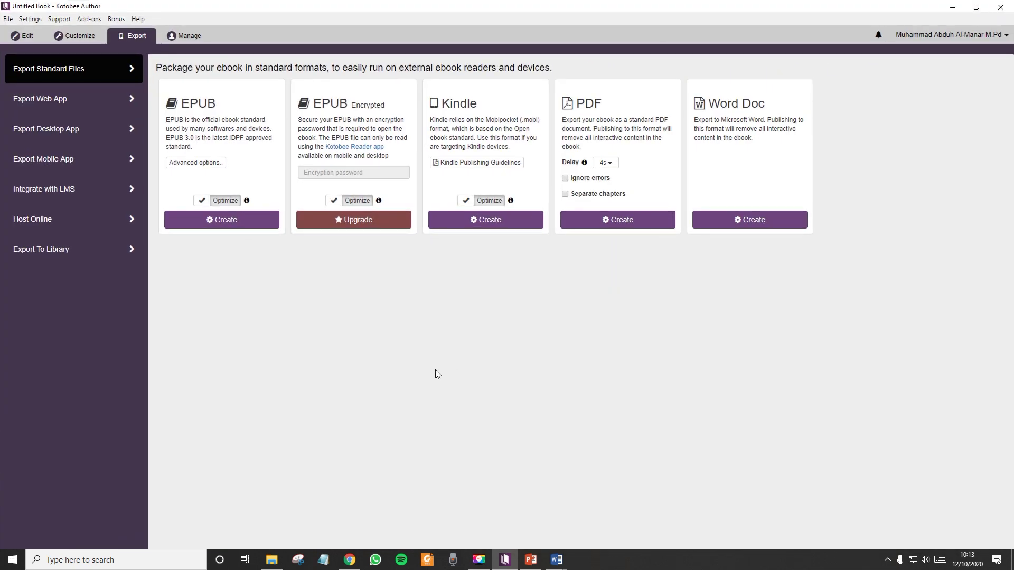
Export the ebook as a standard EPUB to the Desktop under the file name "Since and For Digital book".
click(231, 224)
click(260, 222)
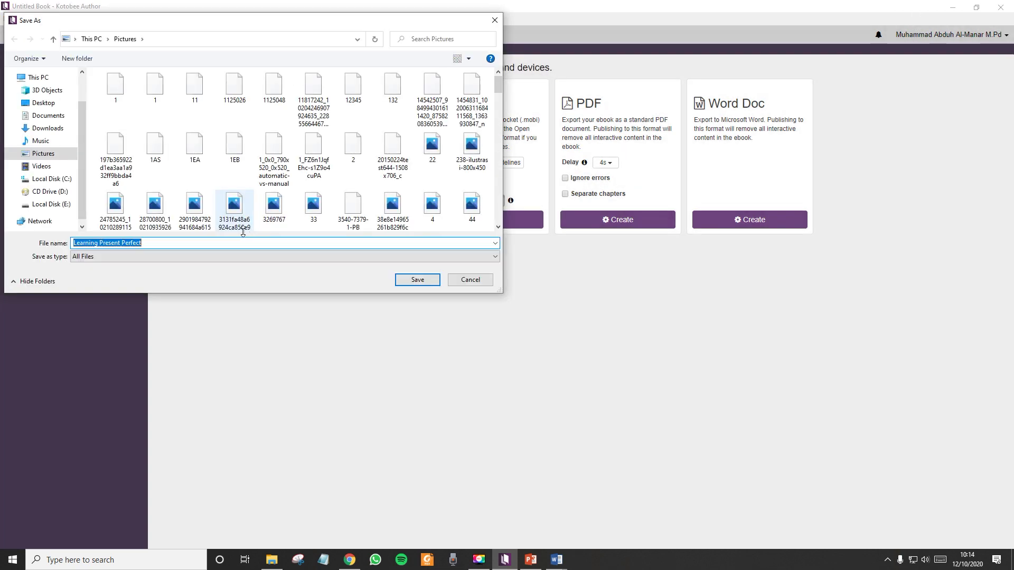
drag(135, 22, 432, 81)
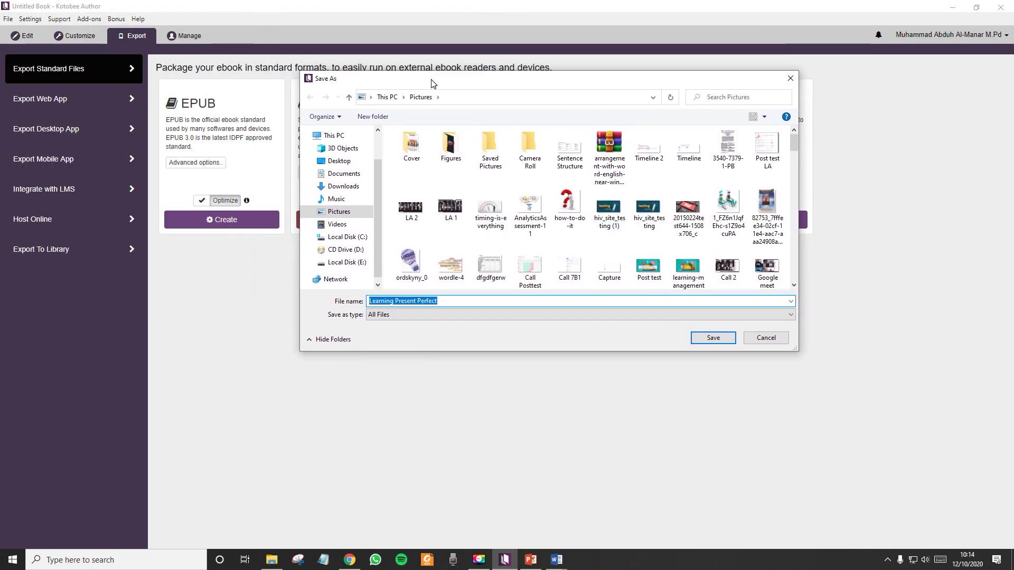
drag(375, 227, 373, 203)
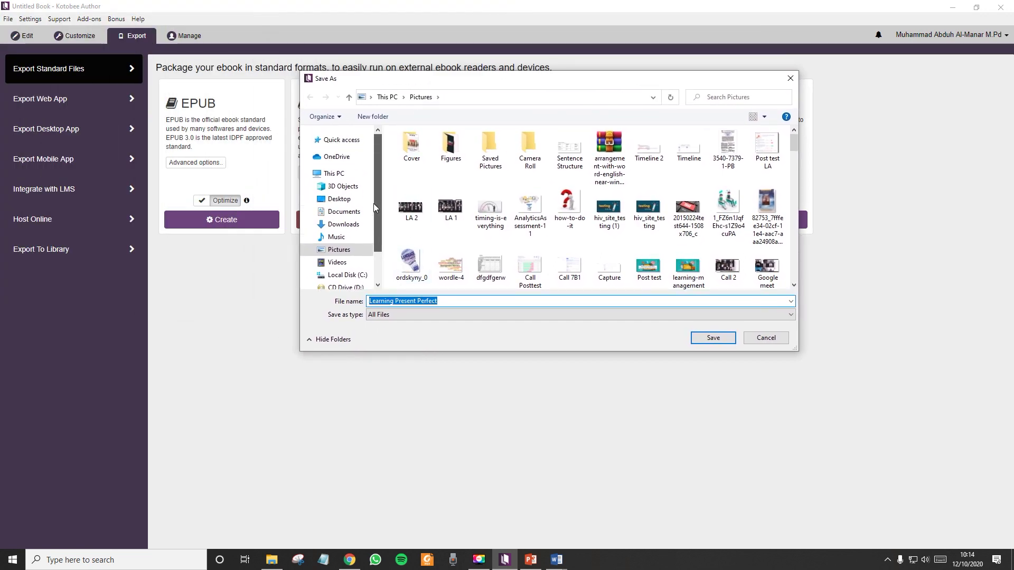
click(330, 200)
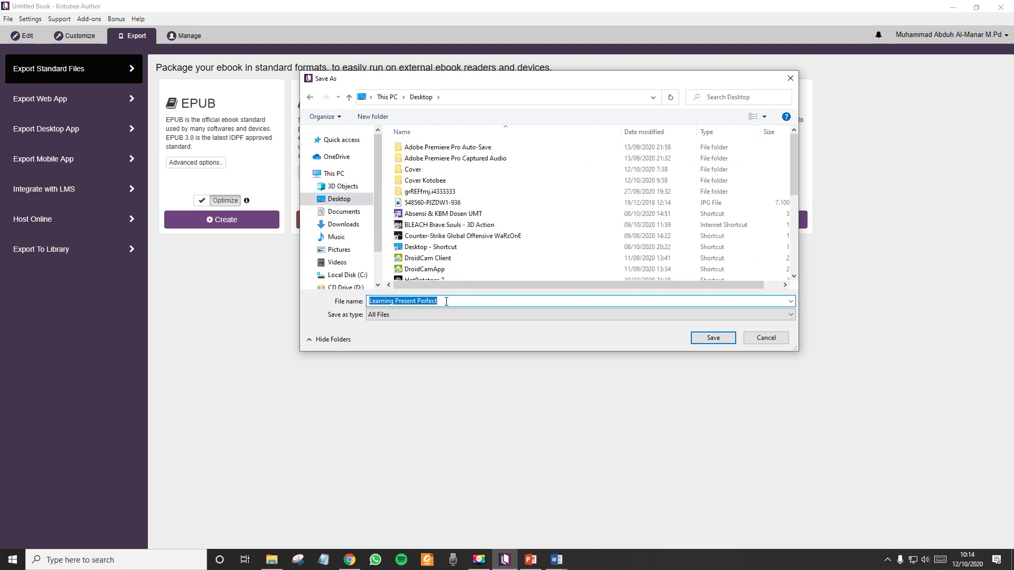
text(Since and For)
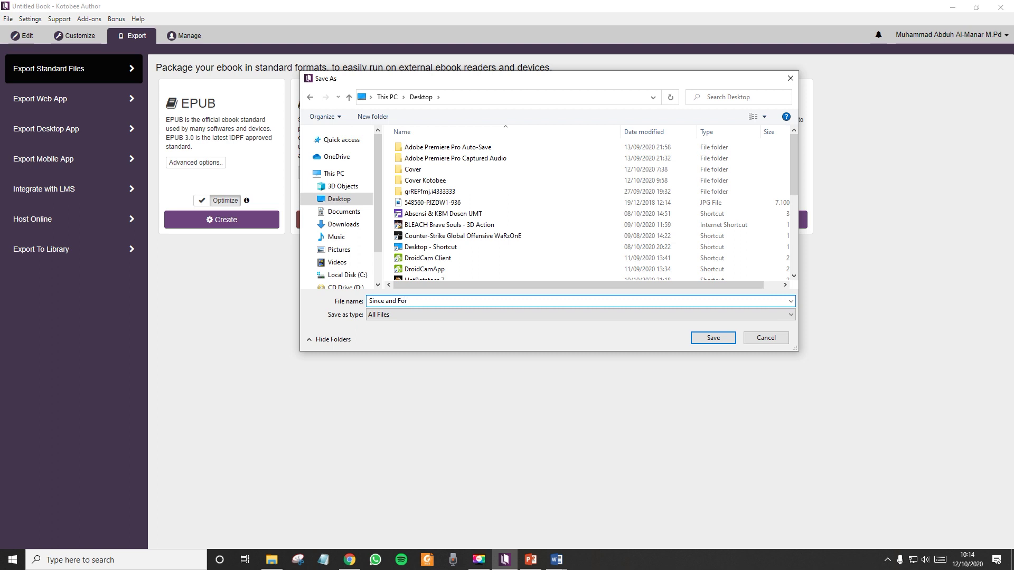
text( Digital book)
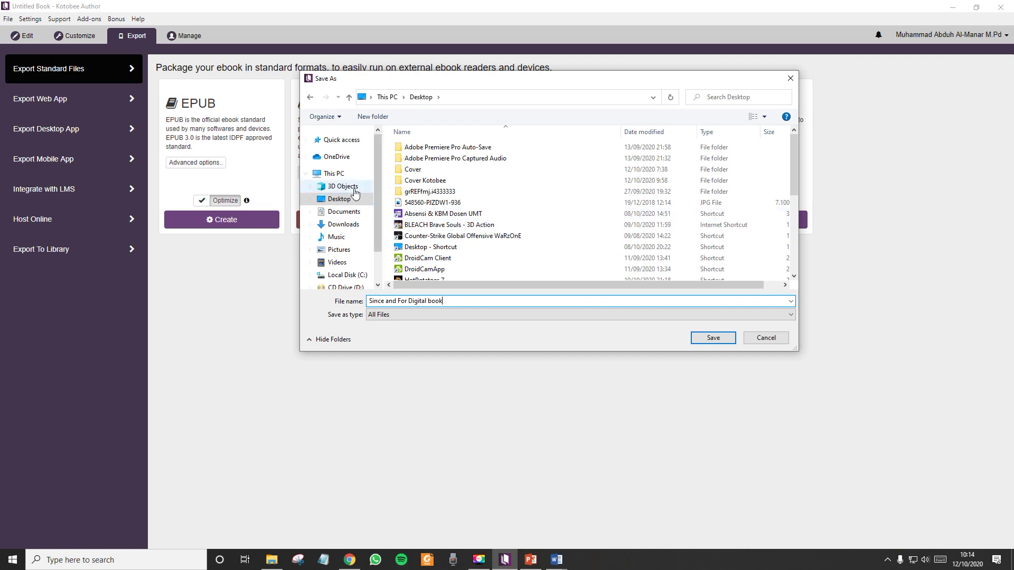
click(331, 202)
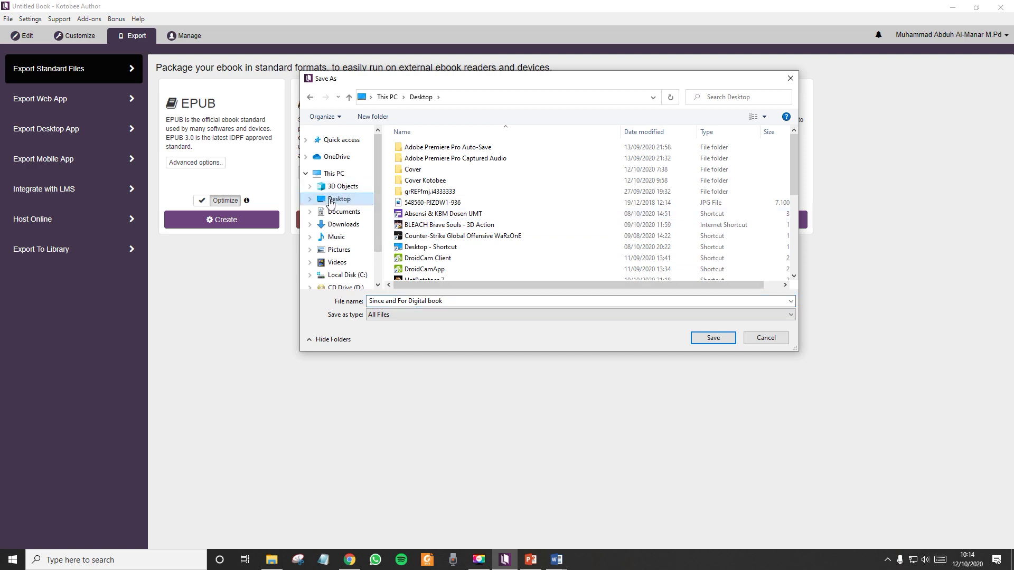
click(717, 339)
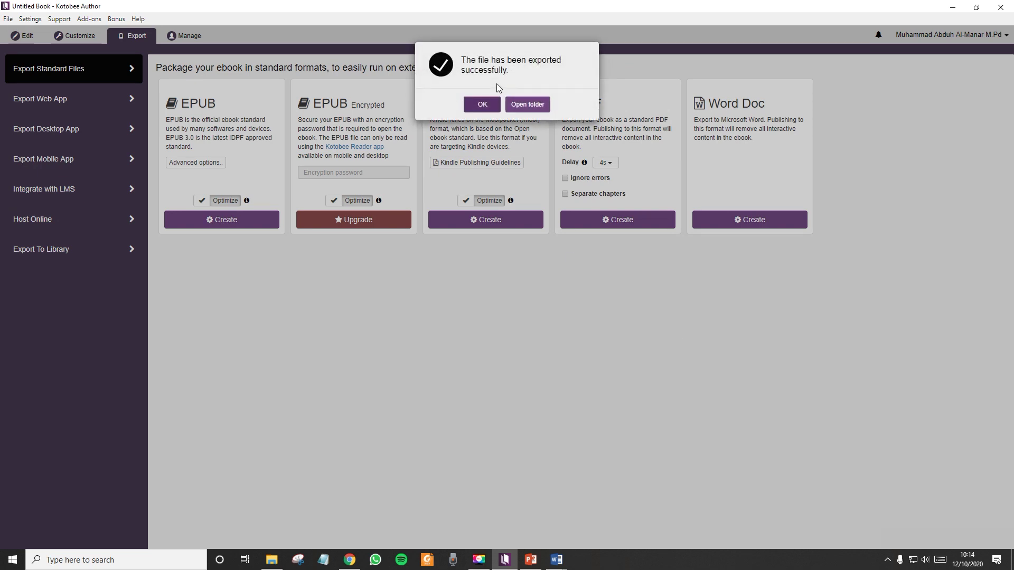
Open the folder containing the export and delete the old "Since Vs For" EPUB file.
click(532, 104)
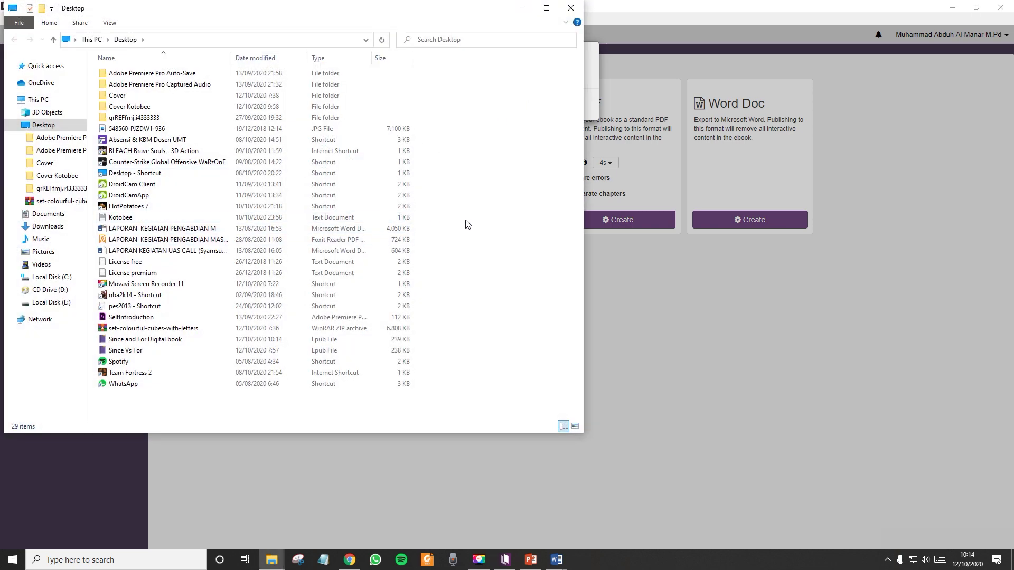
click(132, 351)
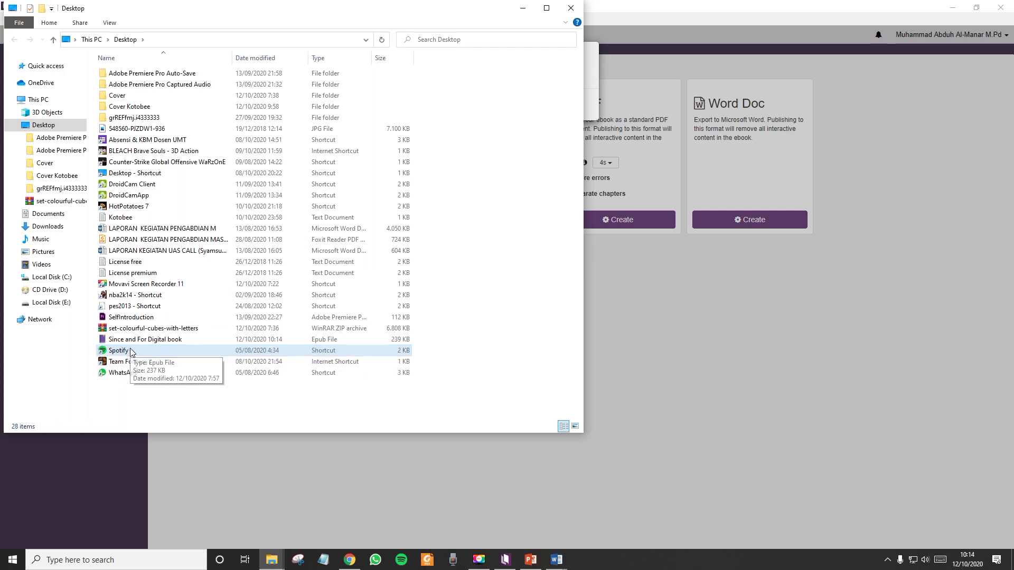
key(Delete)
click(141, 342)
click(161, 329)
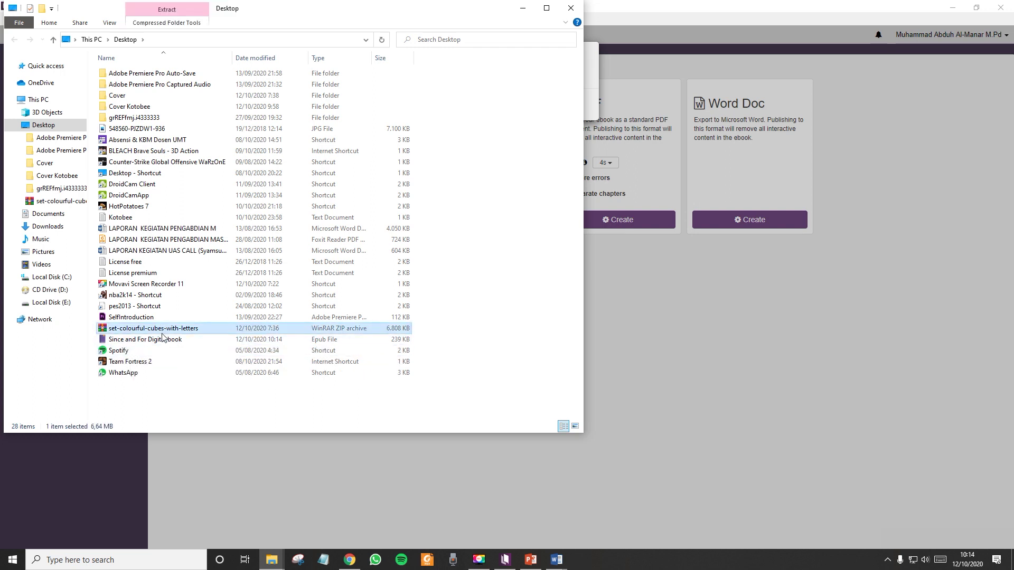
click(158, 340)
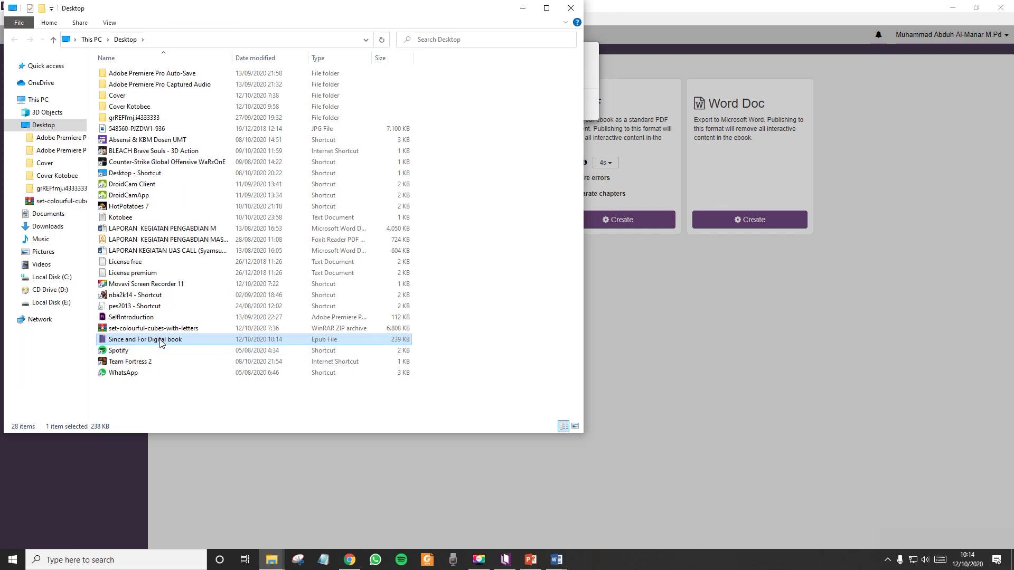
click(131, 349)
click(130, 342)
click(130, 348)
click(130, 342)
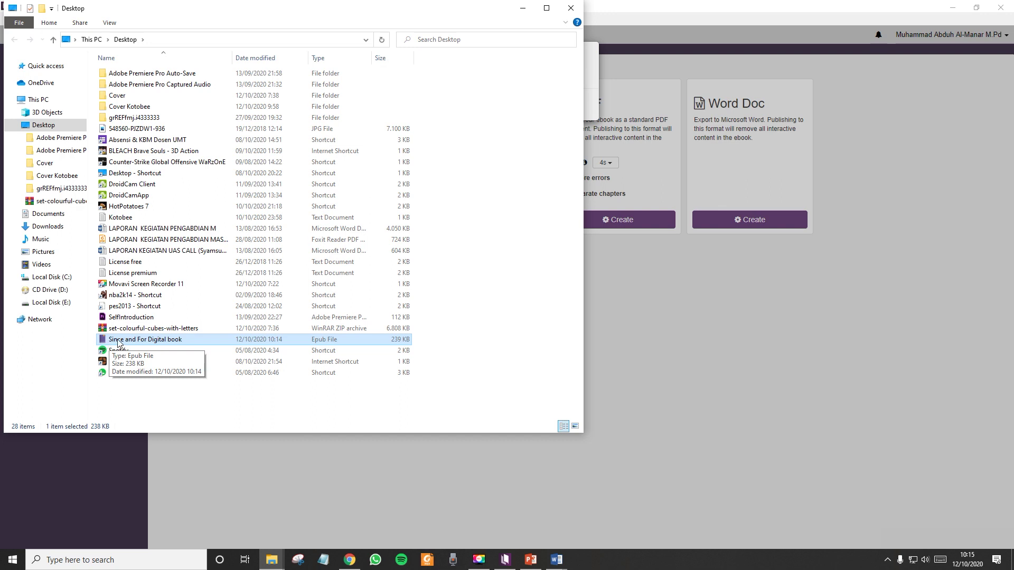
Dismiss the export confirmation and the upgrade notice, and minimize the Kotobee Author and Word windows.
click(591, 86)
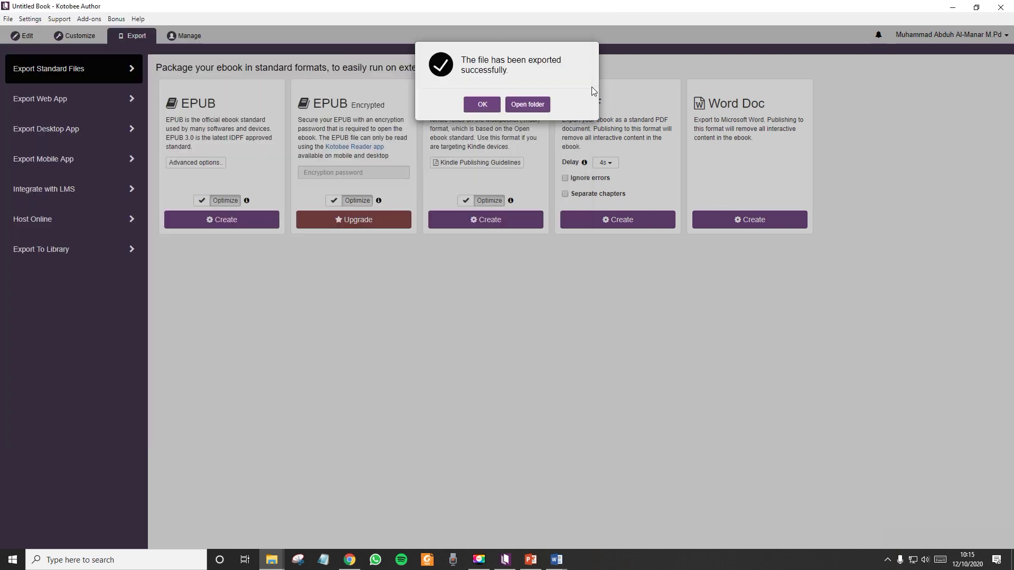
click(480, 107)
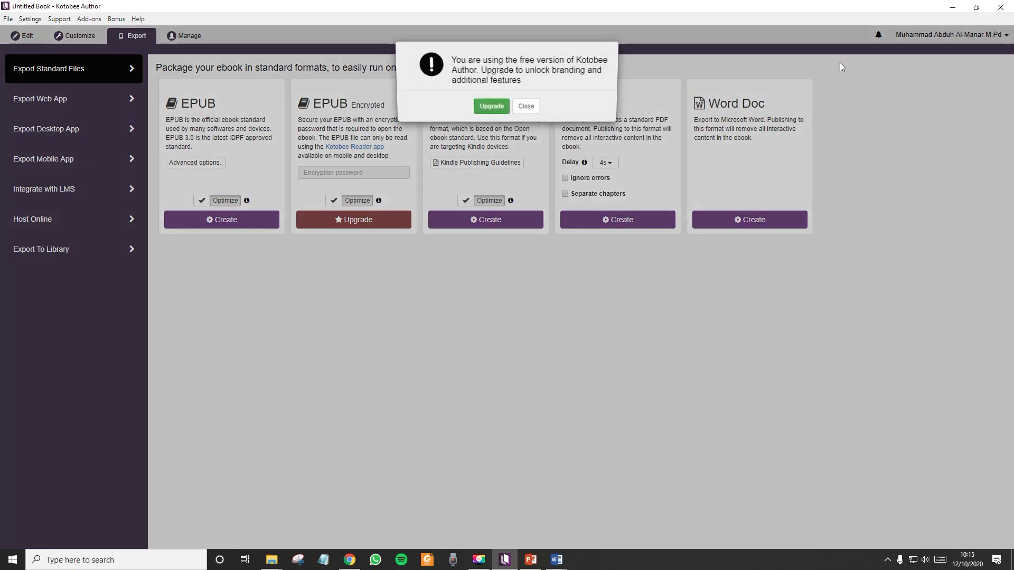
click(526, 106)
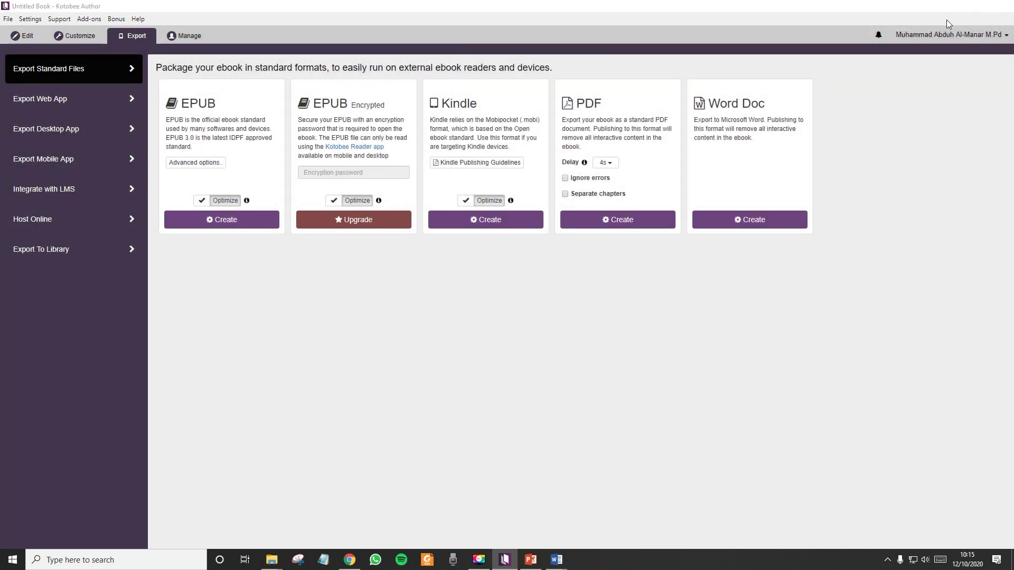
click(952, 7)
click(325, 452)
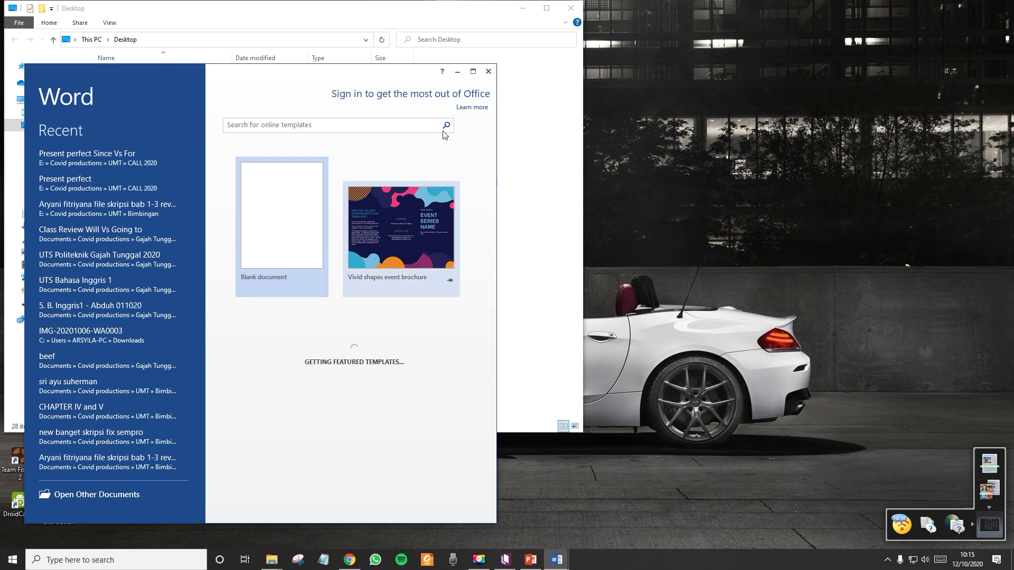
click(457, 73)
Open the "Since and For Digital book" EPUB from the Desktop folder in Kotobee Reader and enlarge the reader window to the screen's height.
drag(452, 17, 0, 132)
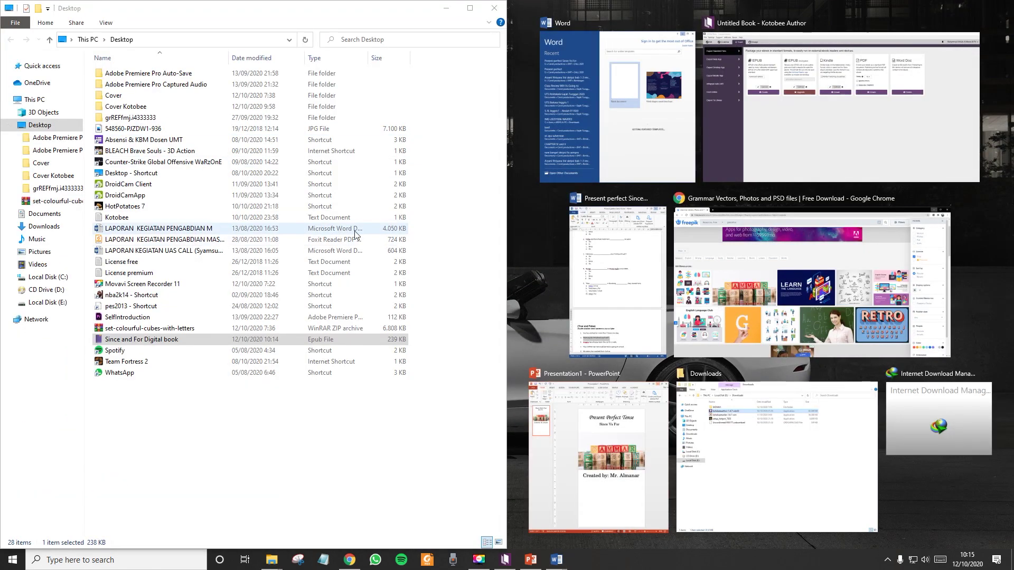
click(346, 421)
double_click(132, 342)
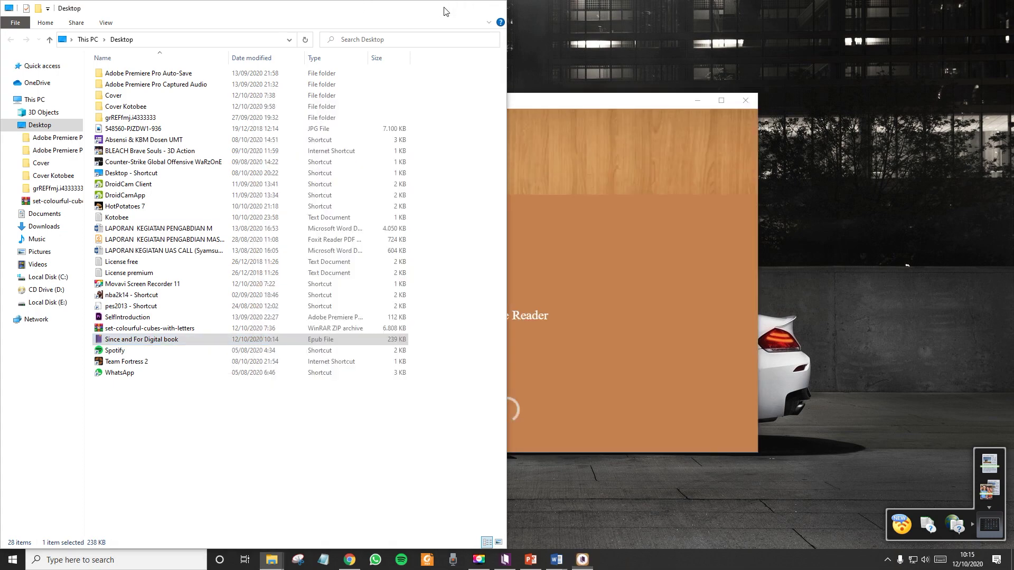
click(446, 8)
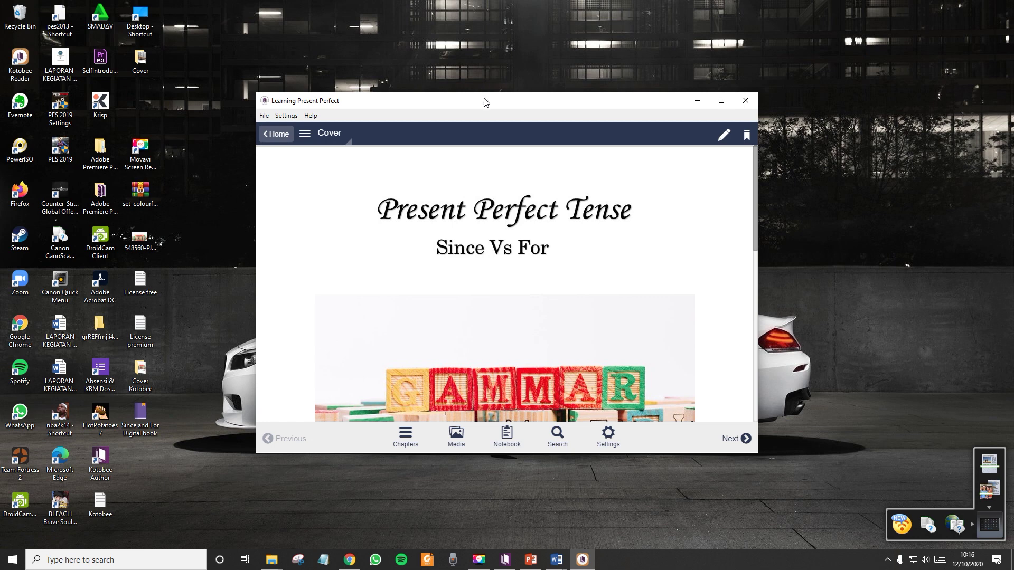
drag(485, 99, 483, 66)
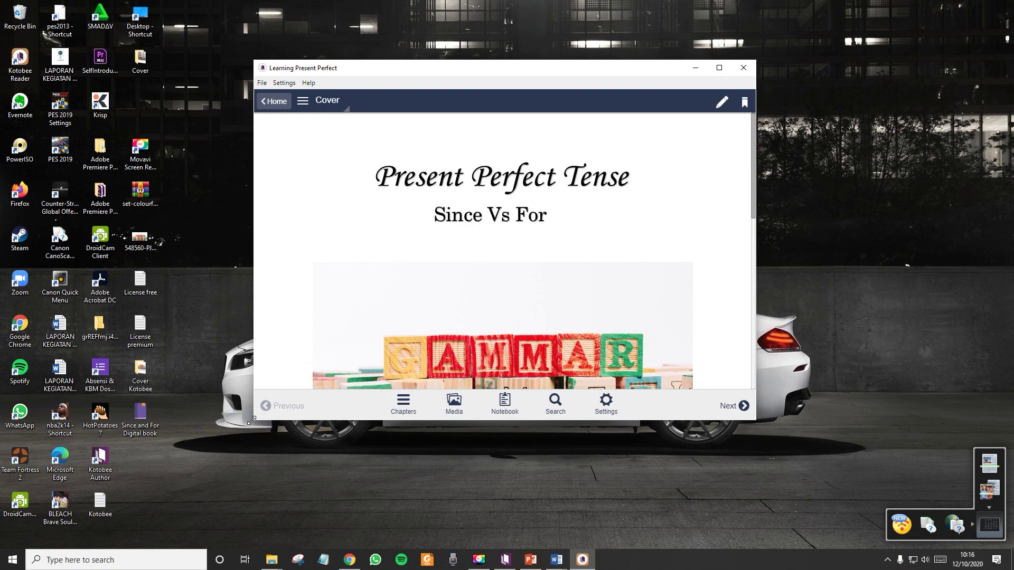
drag(254, 416, 239, 548)
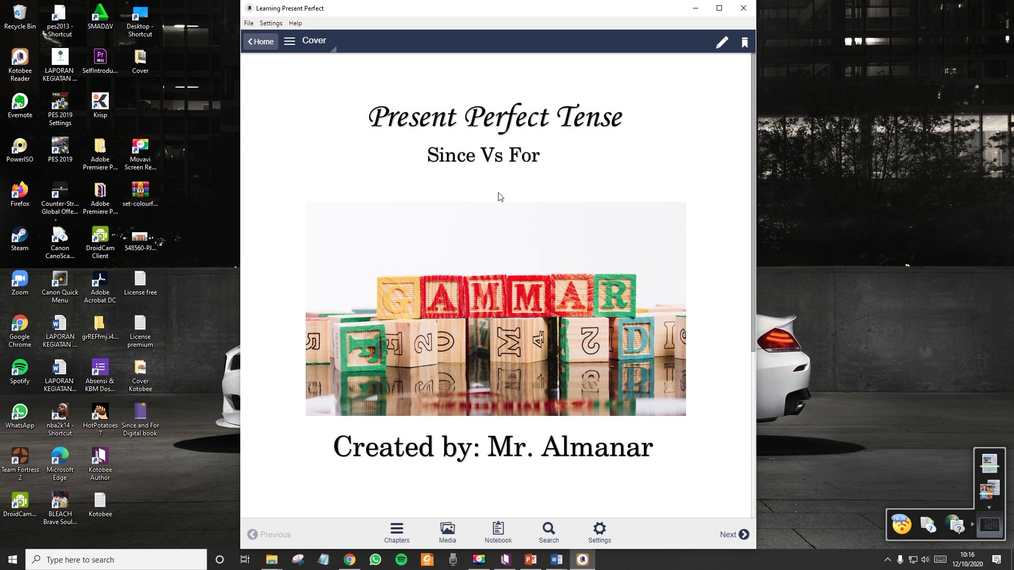
Check the exported ebook's chapters from Introduction to Assessment through its table of contents, and minimize the reader.
click(290, 42)
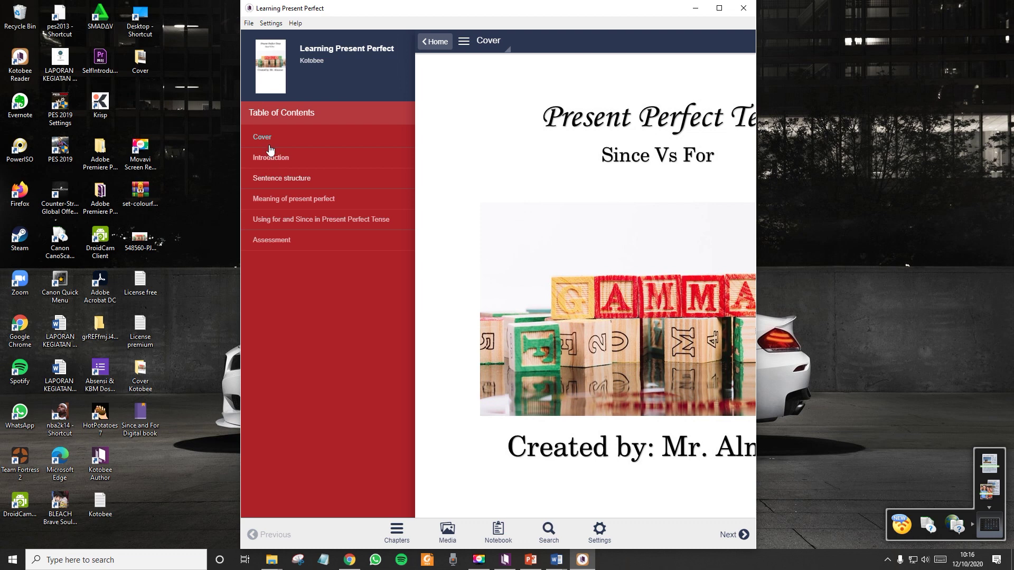
click(269, 158)
click(290, 42)
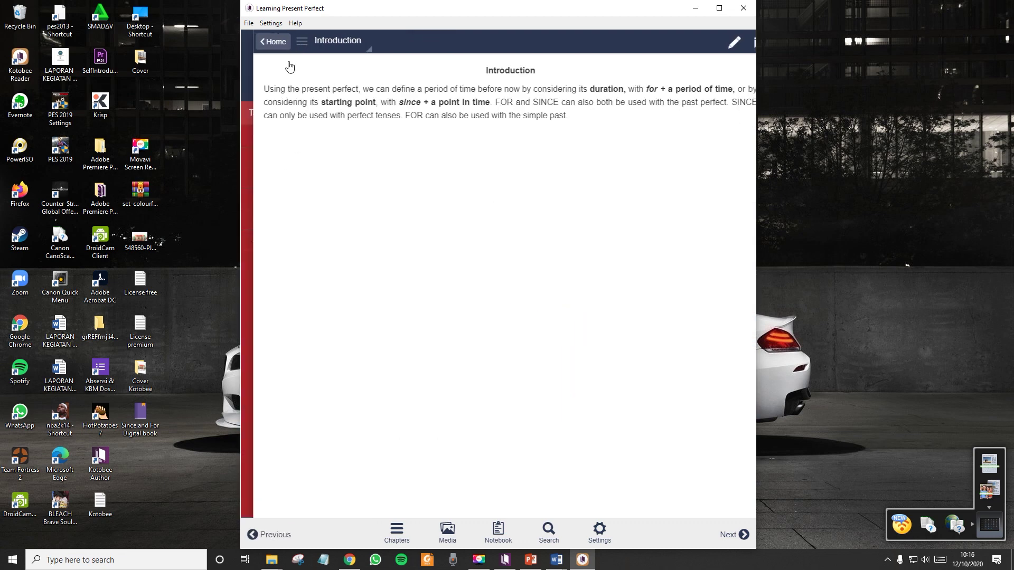
click(266, 180)
click(290, 43)
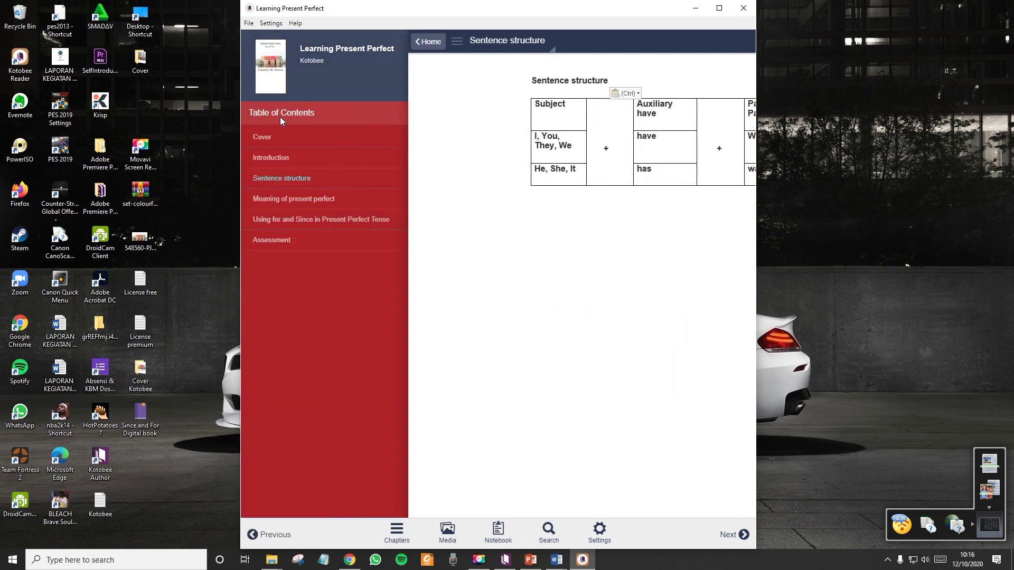
click(273, 203)
click(290, 42)
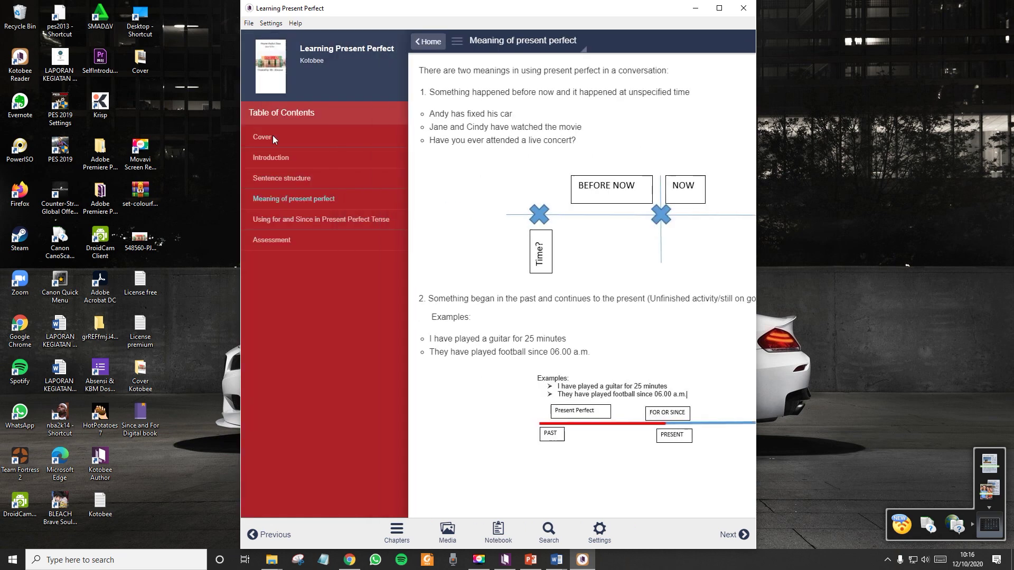
click(273, 219)
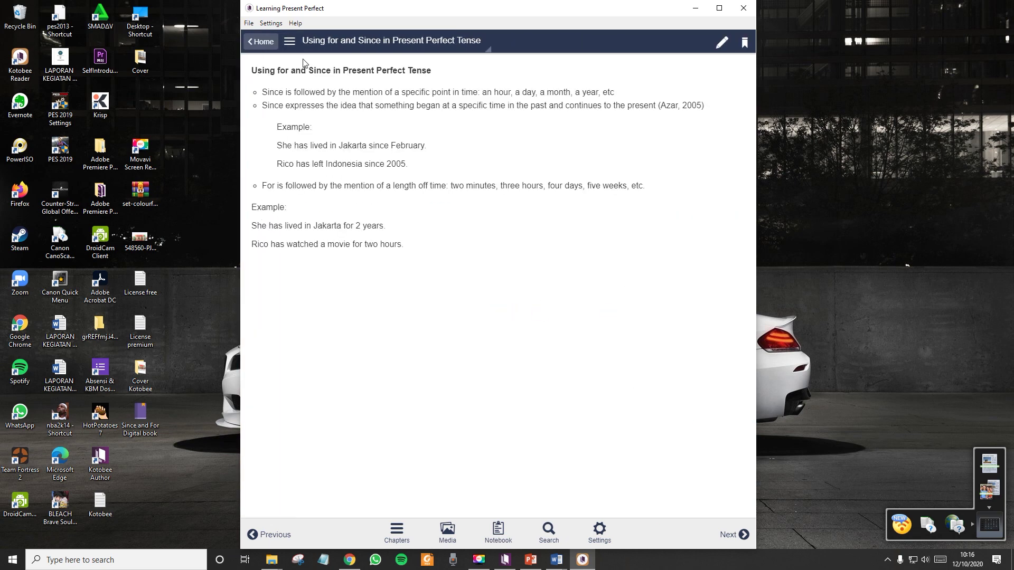
click(290, 42)
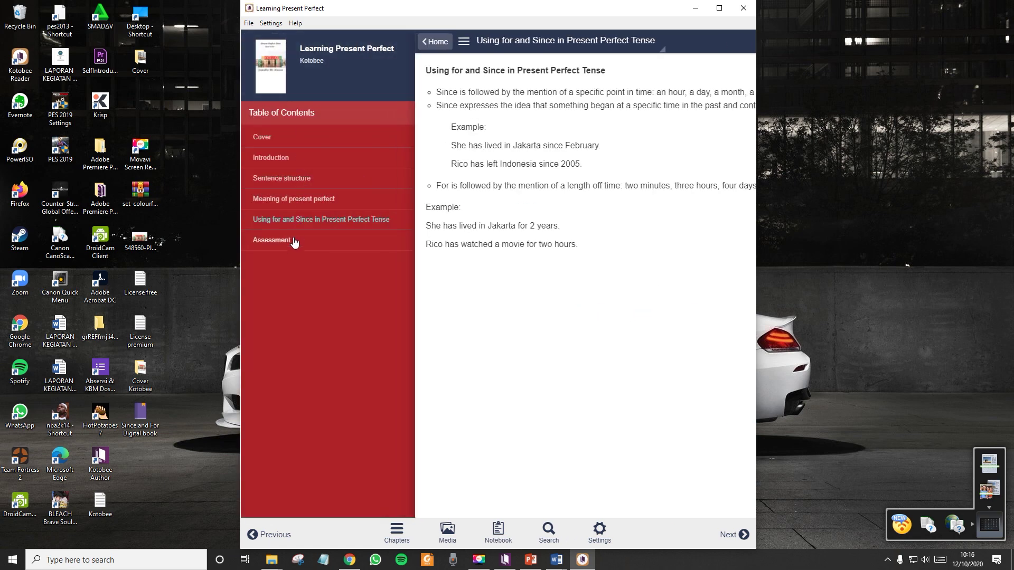
click(285, 243)
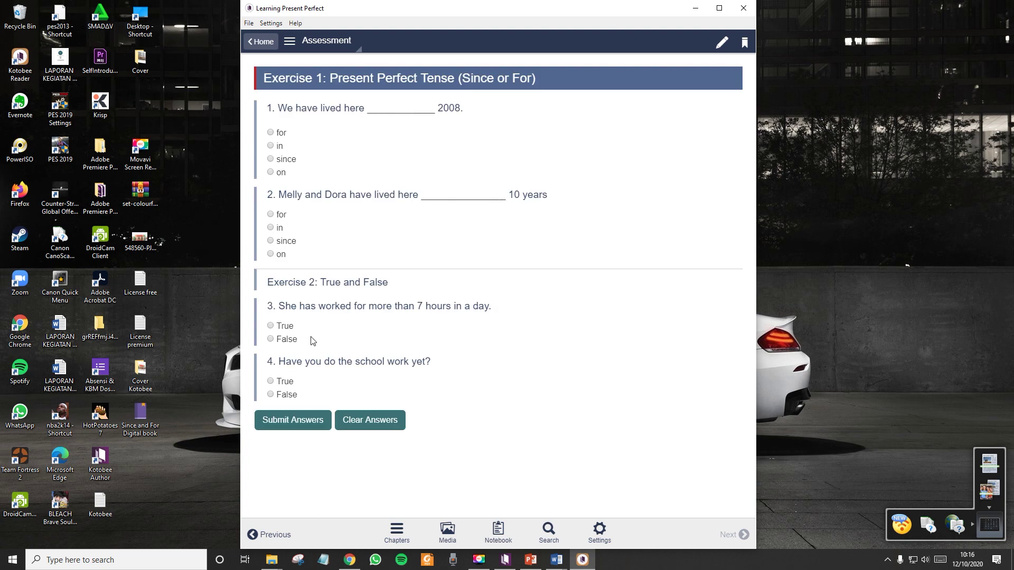
click(290, 53)
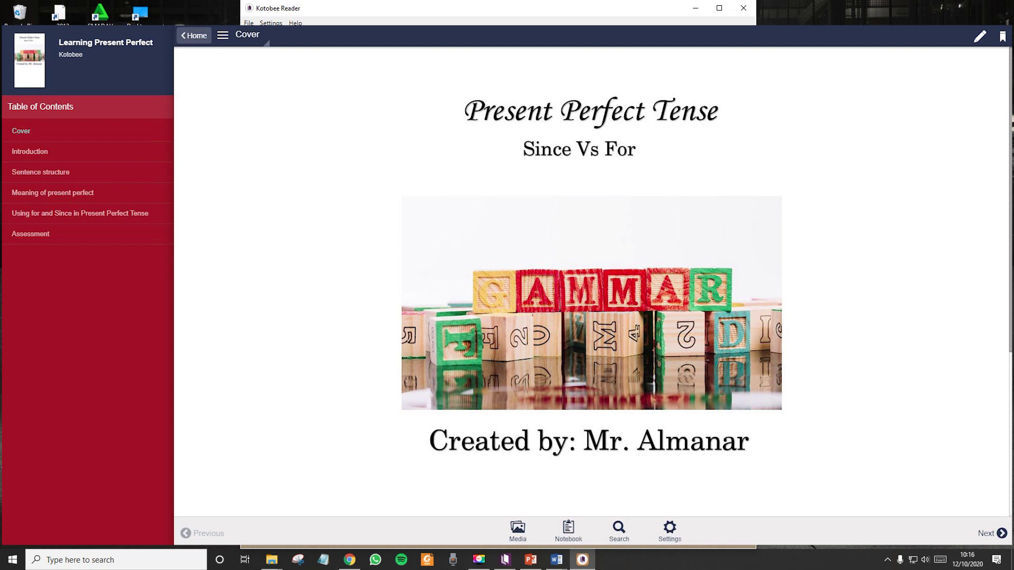
click(695, 8)
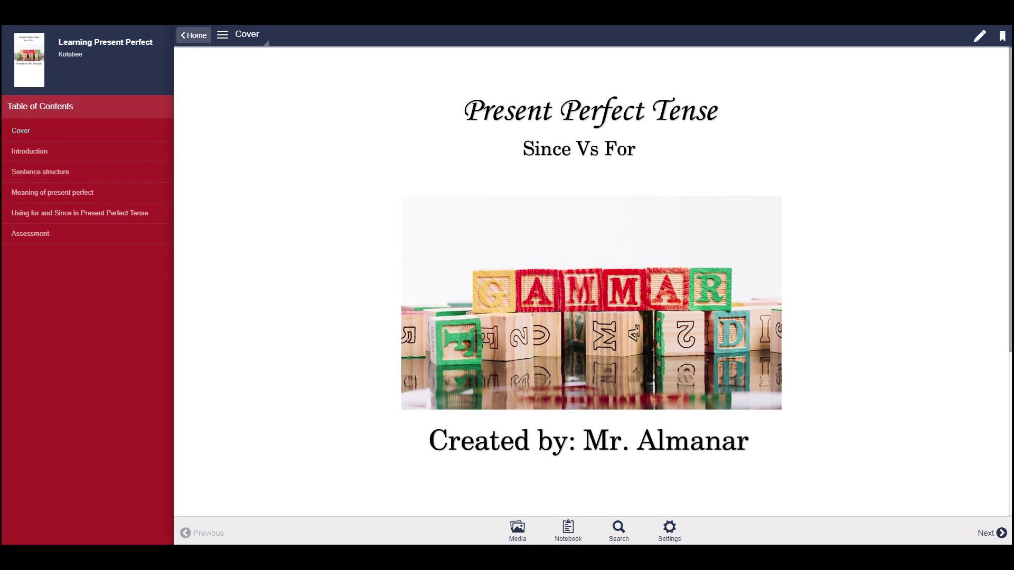